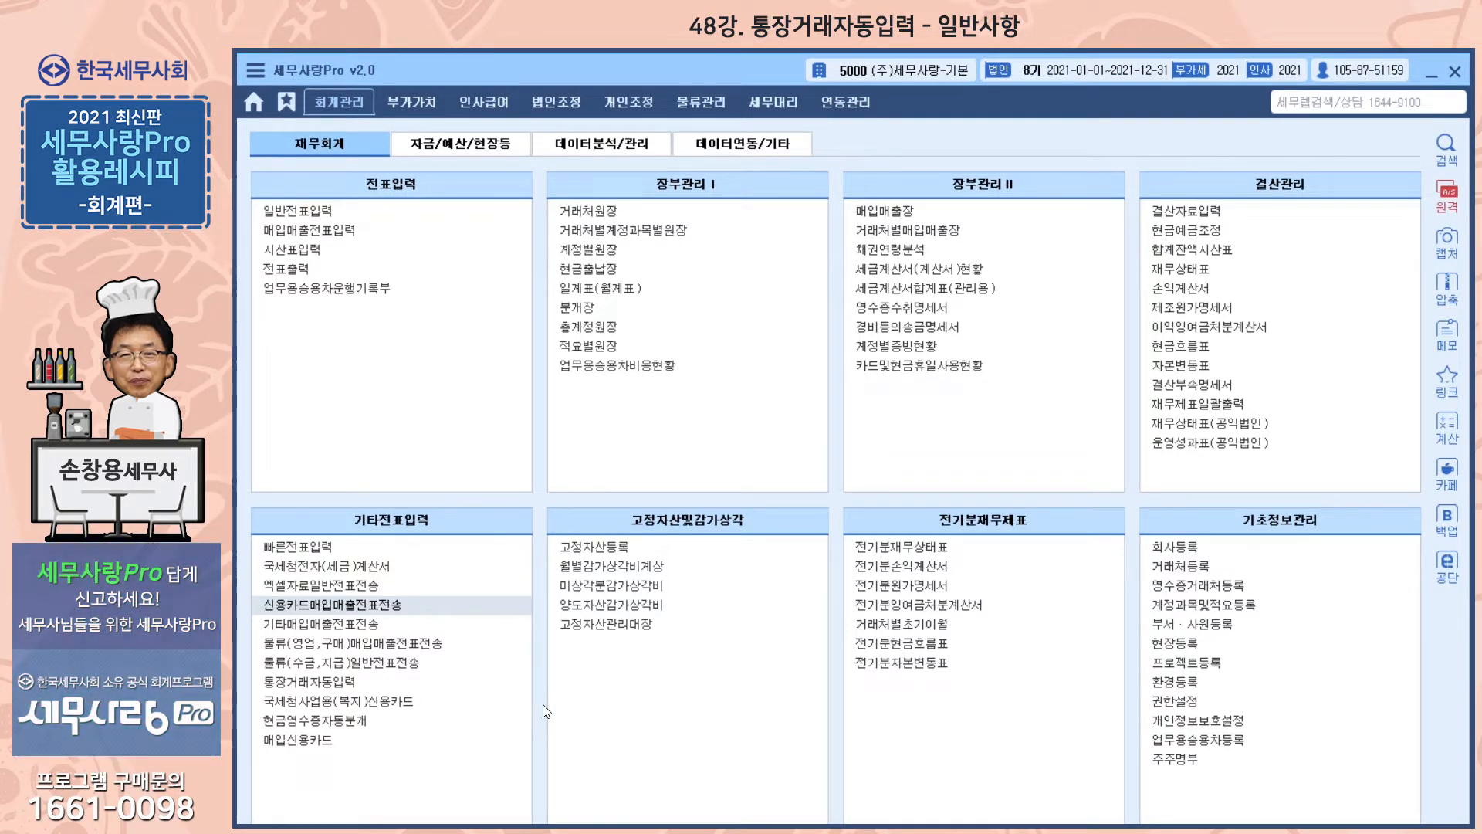
Minimize the open windows and open the workbook 보통예금통장(신한은행-111)(2021-07).xlsx from the desktop folder 데이타.
left_click(1430, 73)
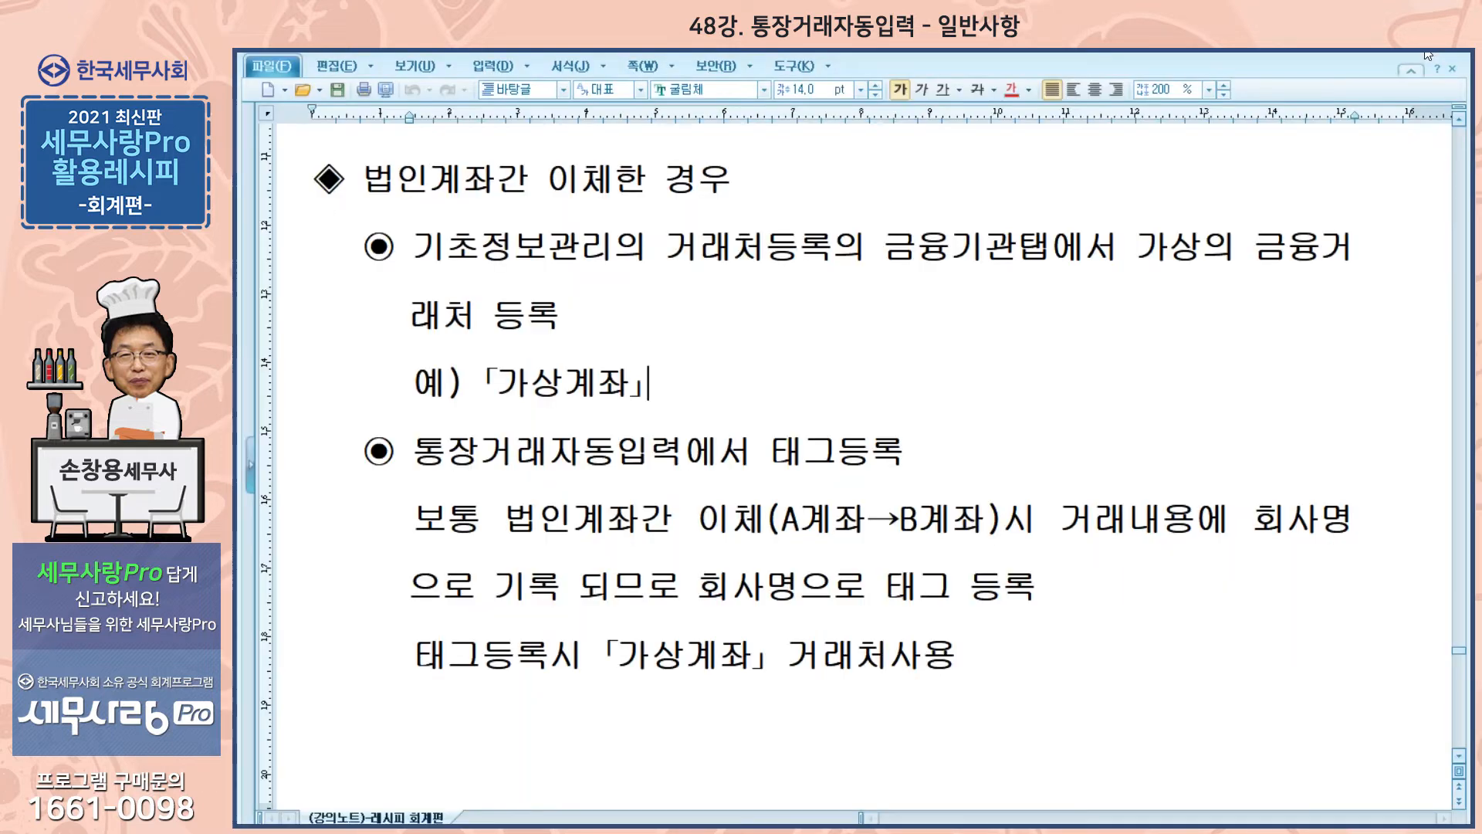
left_click(1413, 56)
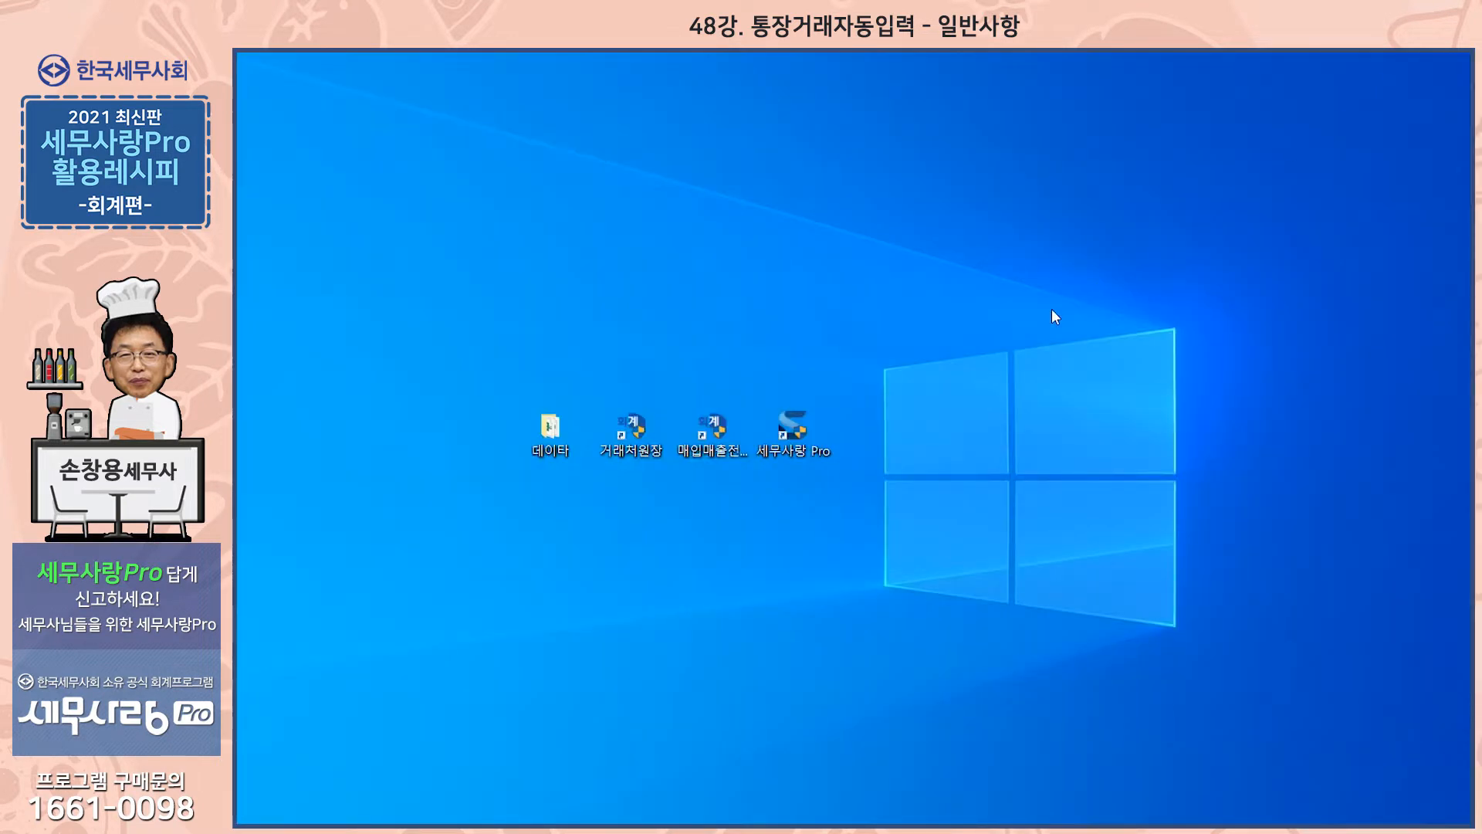
double_click(545, 448)
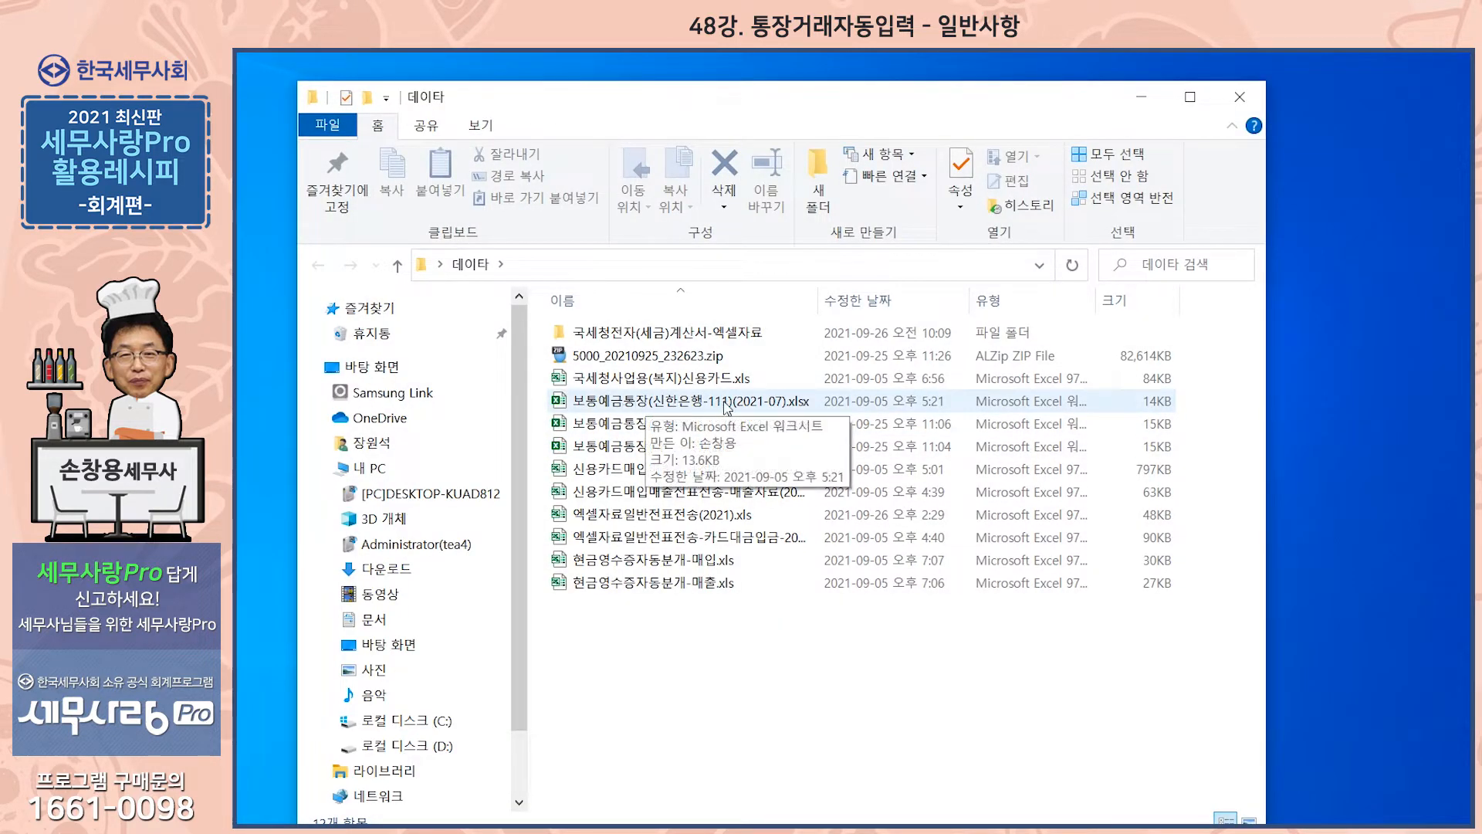
left_click(696, 409)
double_click(694, 401)
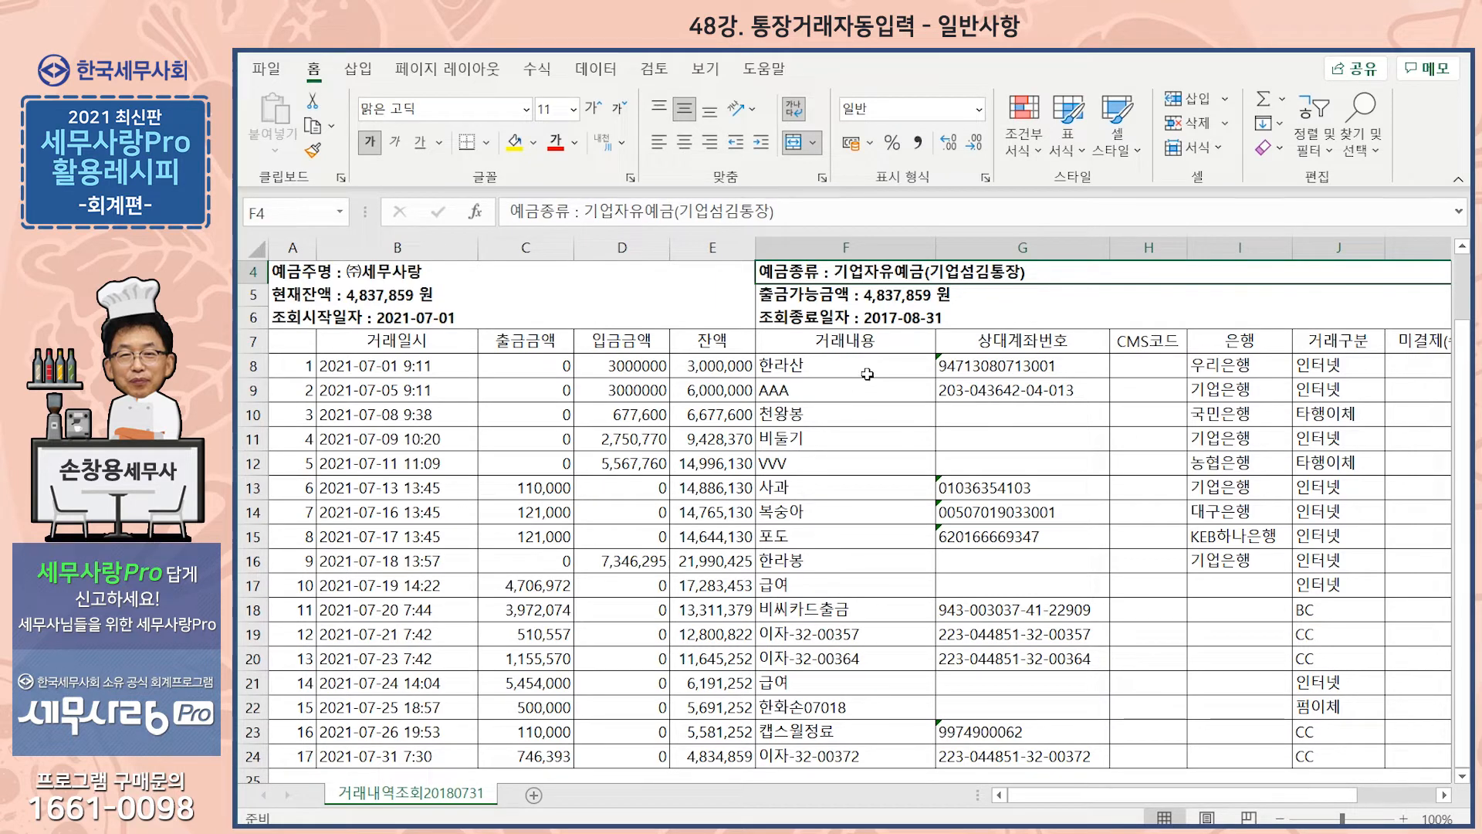
Highlight the 거래내용 column, cells F7 to F24, with yellow fill, and close the workbook saving the changes.
left_click_drag(869, 345, 909, 756)
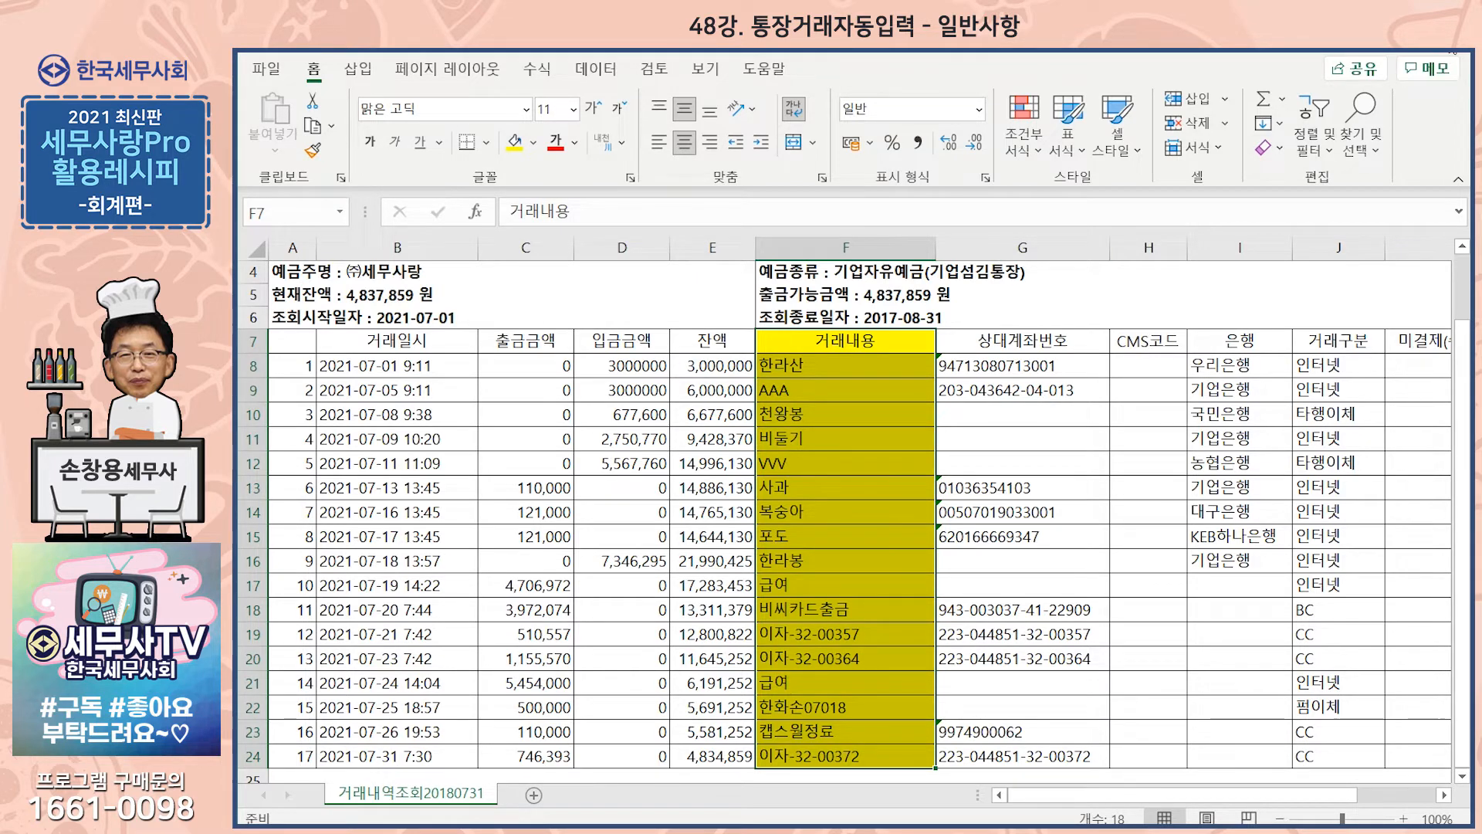
left_click(1453, 52)
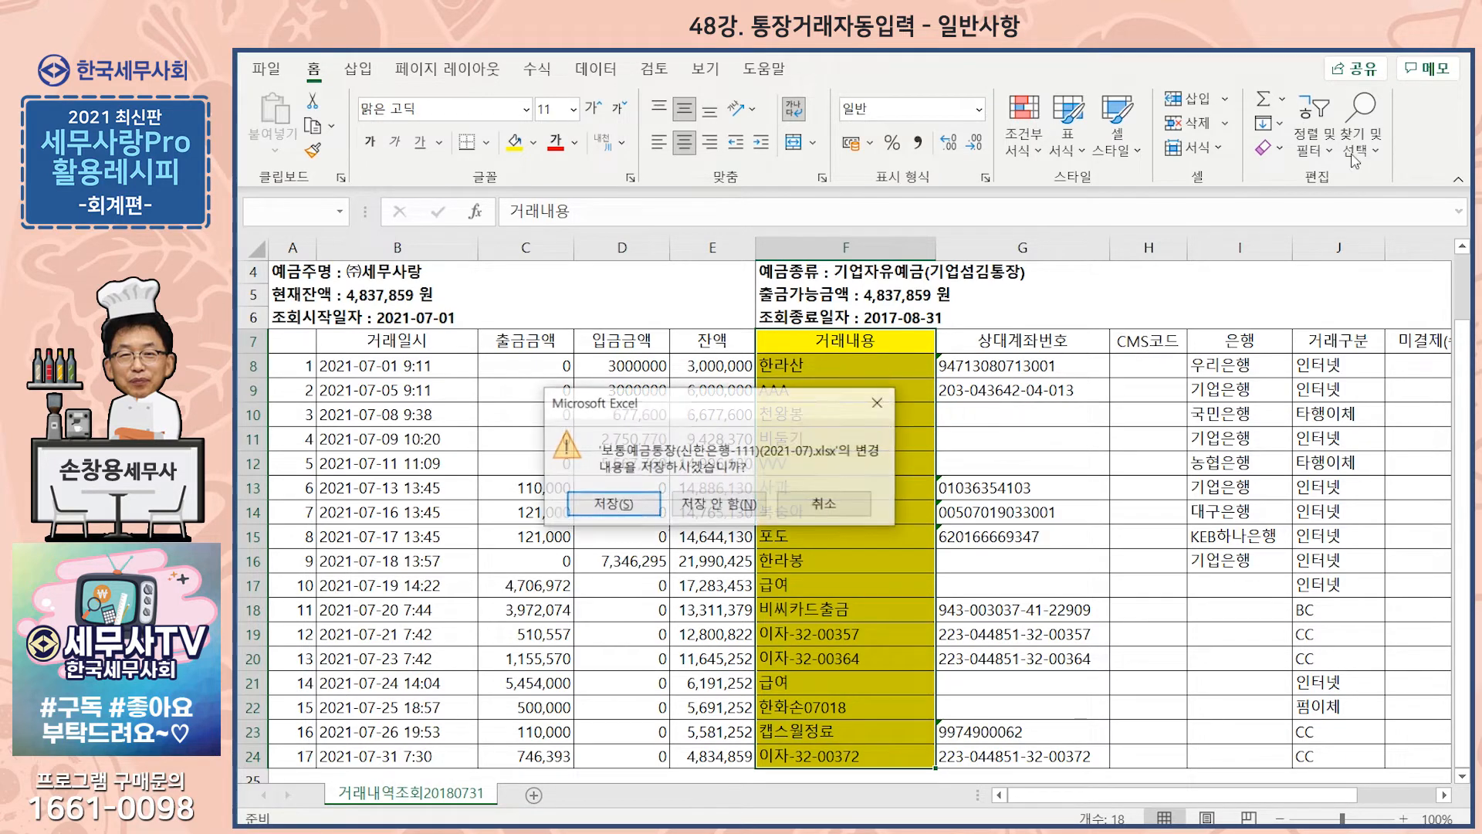
left_click(633, 506)
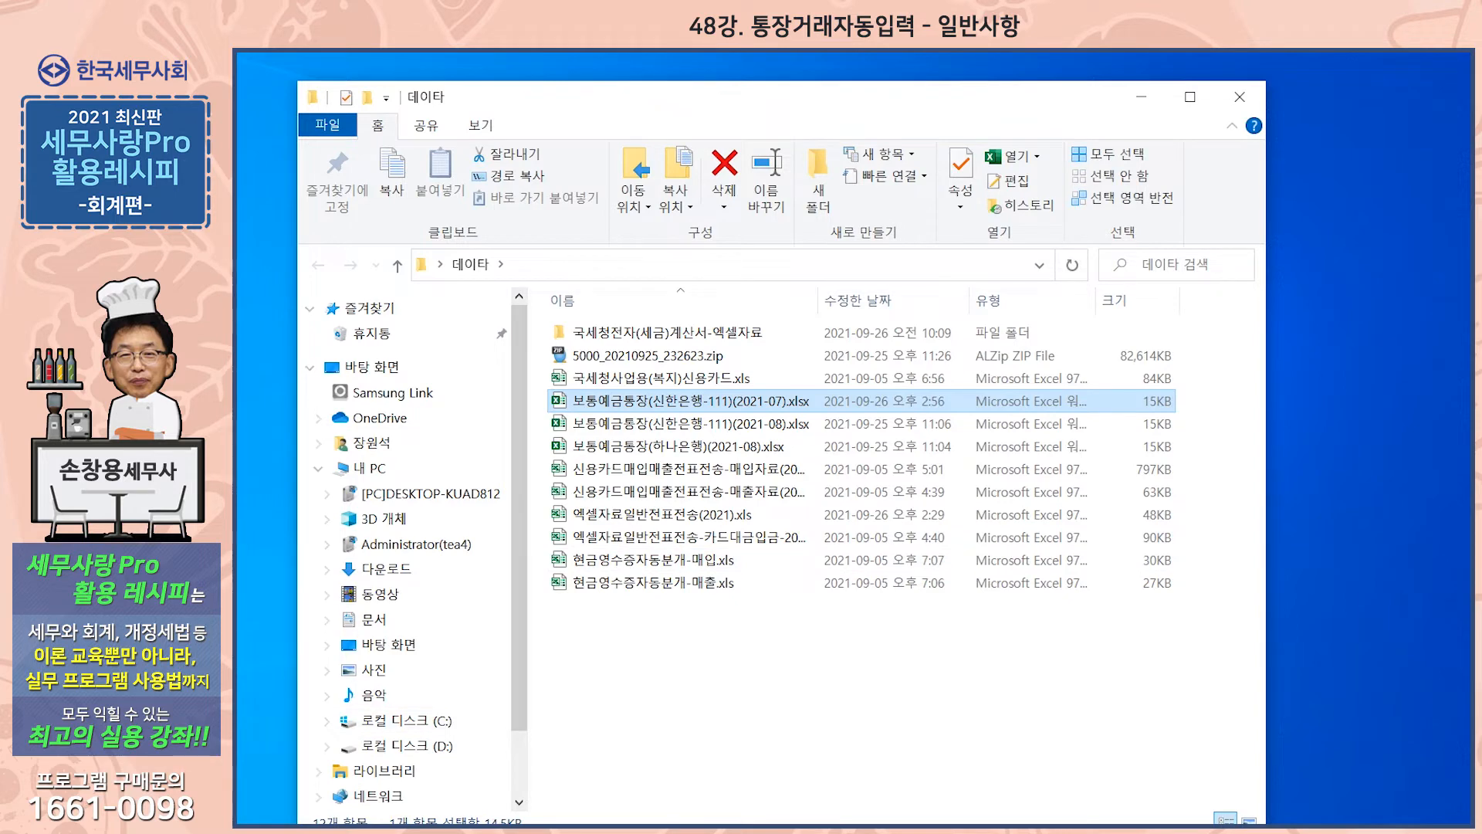
Switch to 세무사랑Pro, open 통장거래자동입력, and set the period from July 2021 to July 2021.
key("alt+Tab")
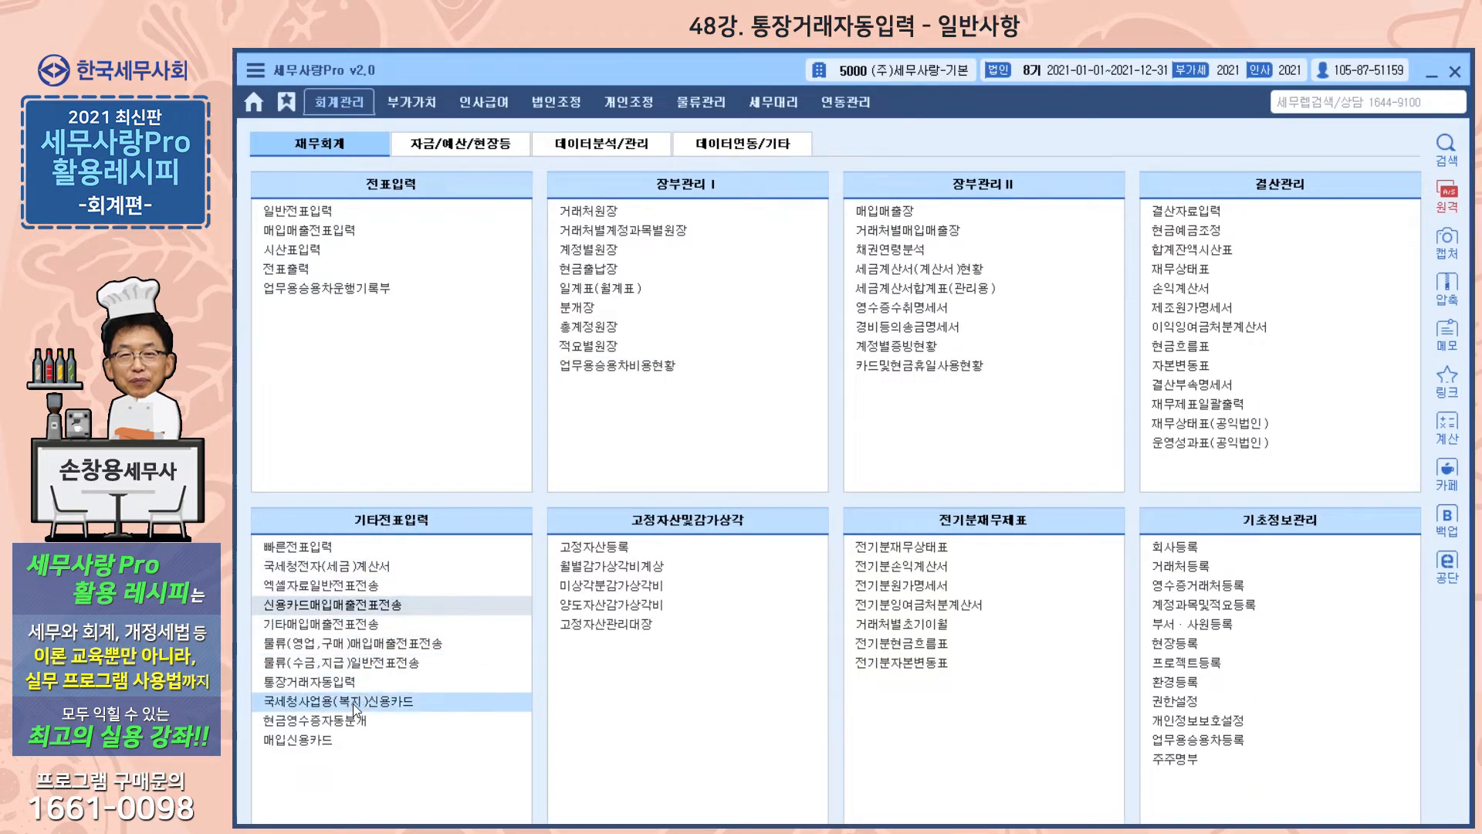
left_click(339, 684)
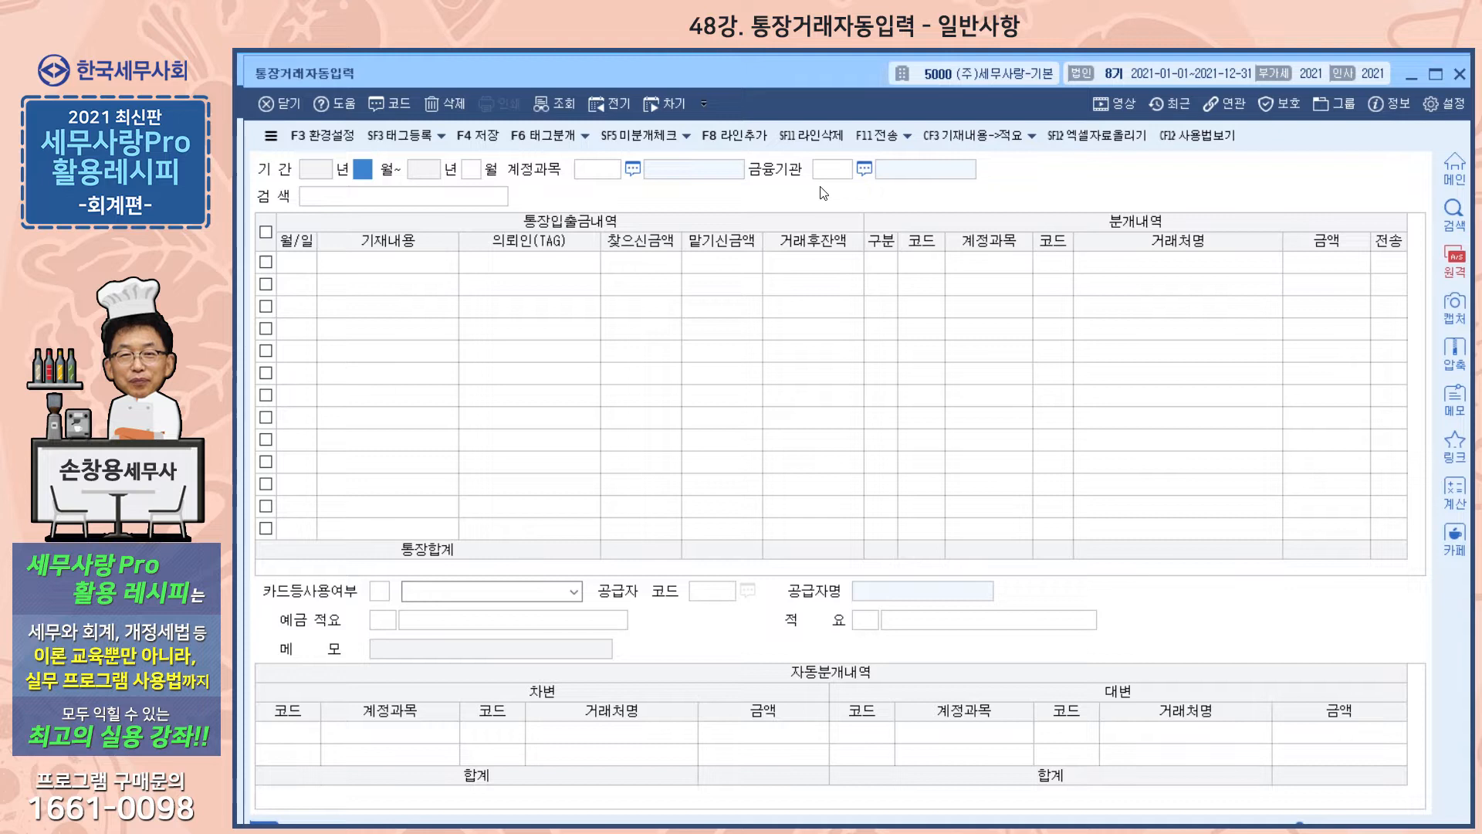
type("1")
key("Return")
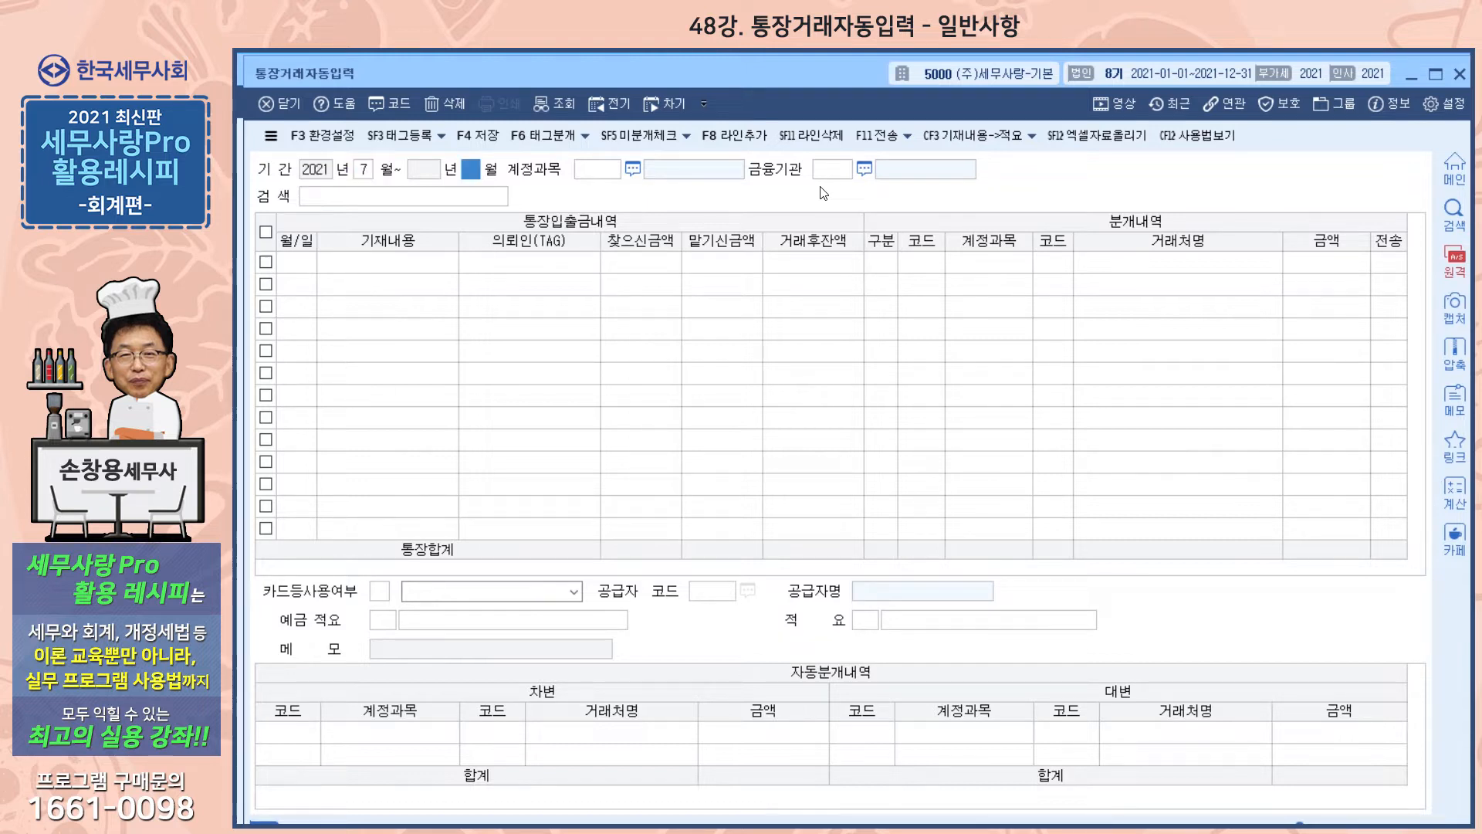
type("7")
key("Return")
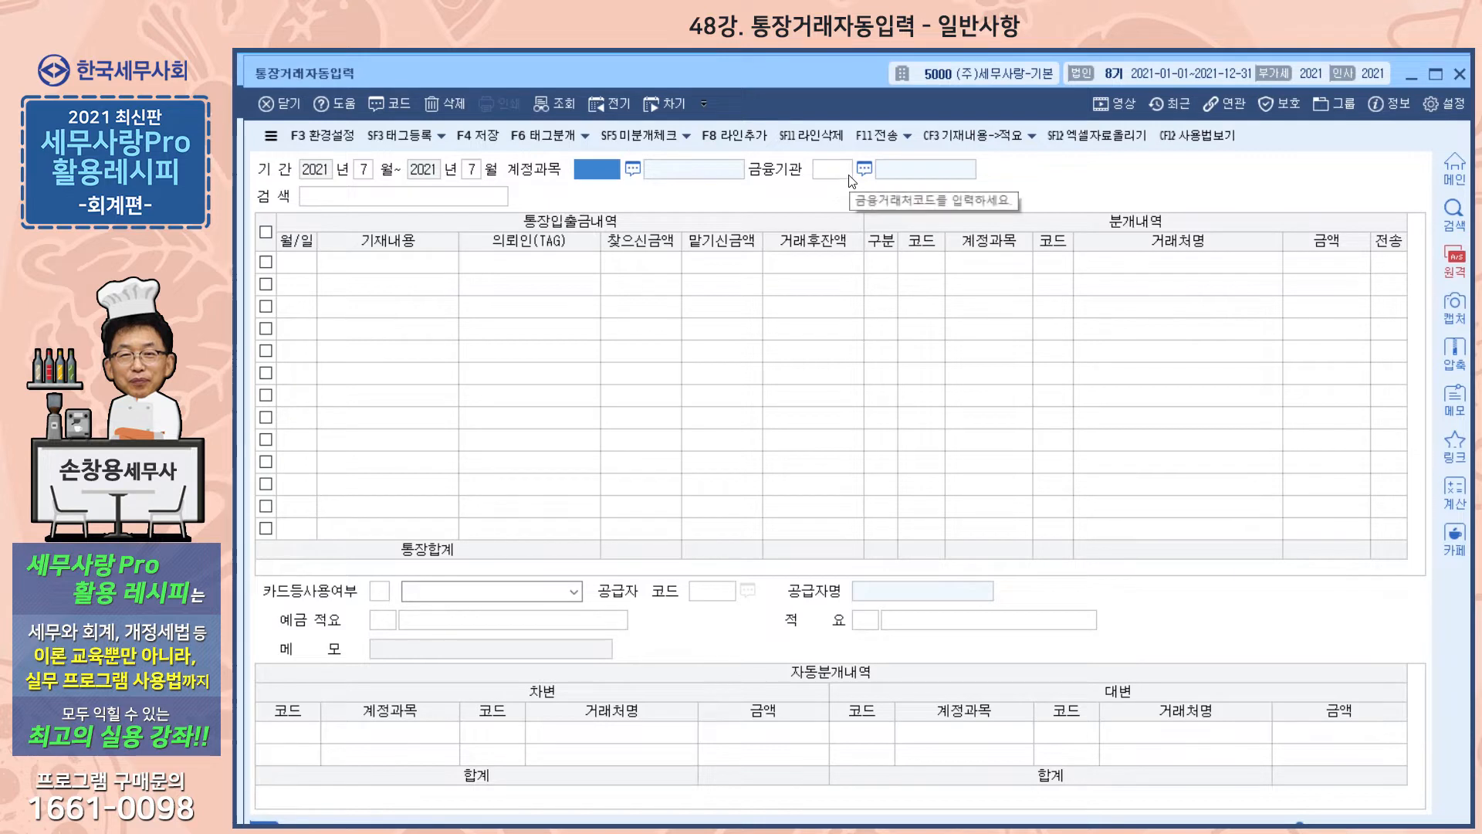
Set the account to 103 보통예금 and the financial institution to 98000 신한은행(111), declining to load the saved data.
type("103")
key("Return")
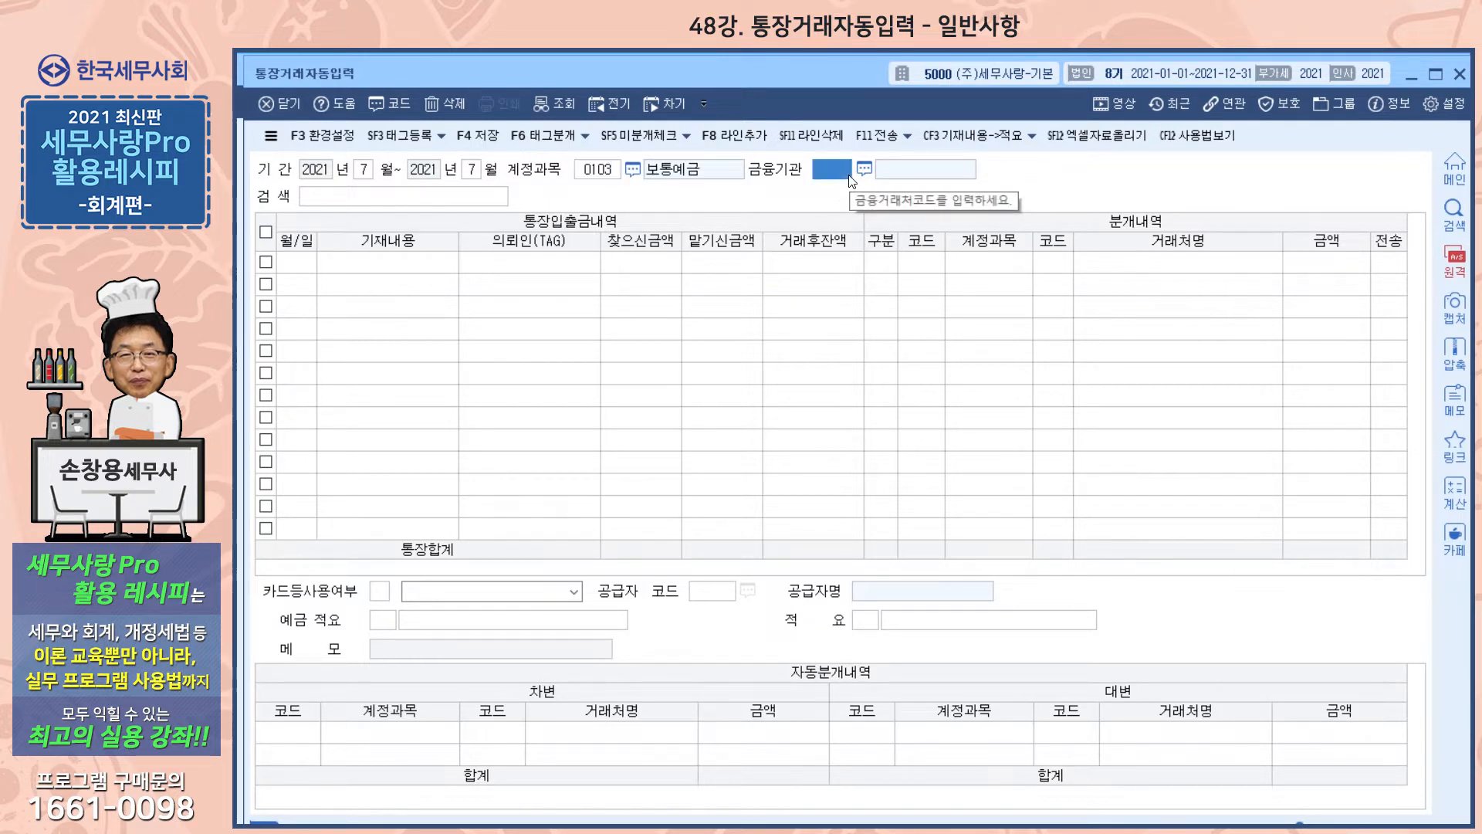
left_click(865, 169)
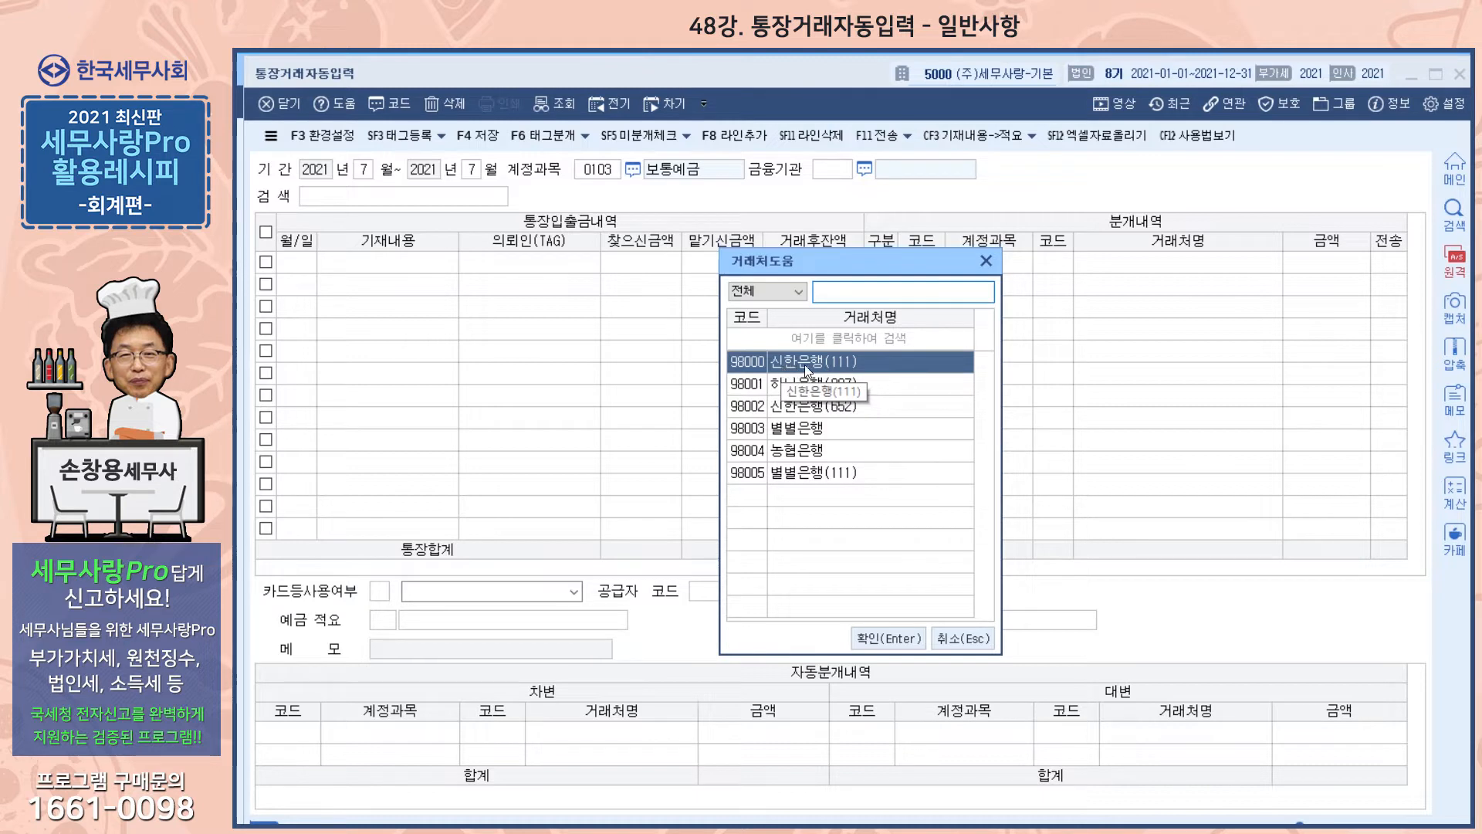
left_click(869, 639)
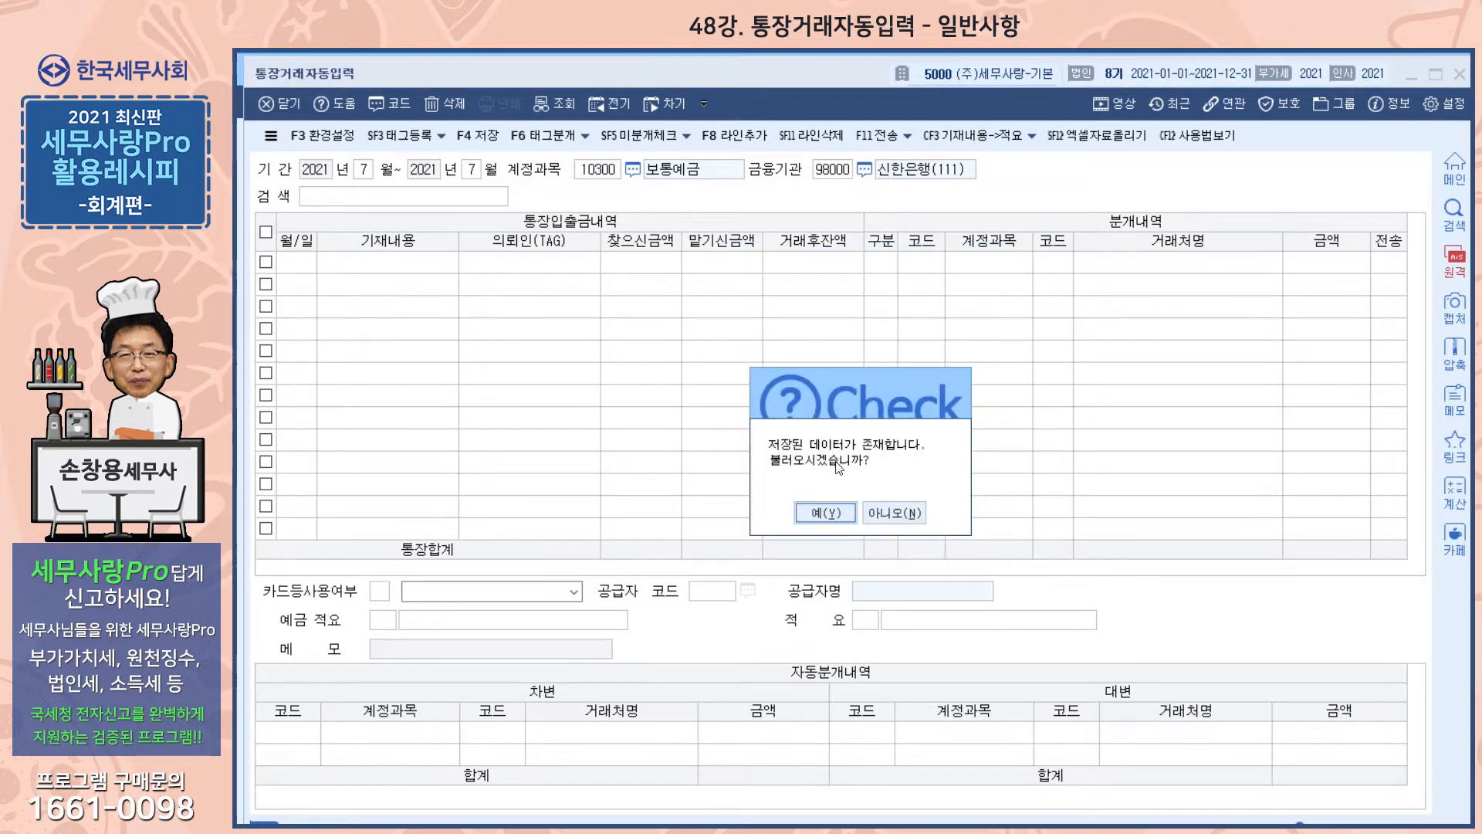
left_click(893, 513)
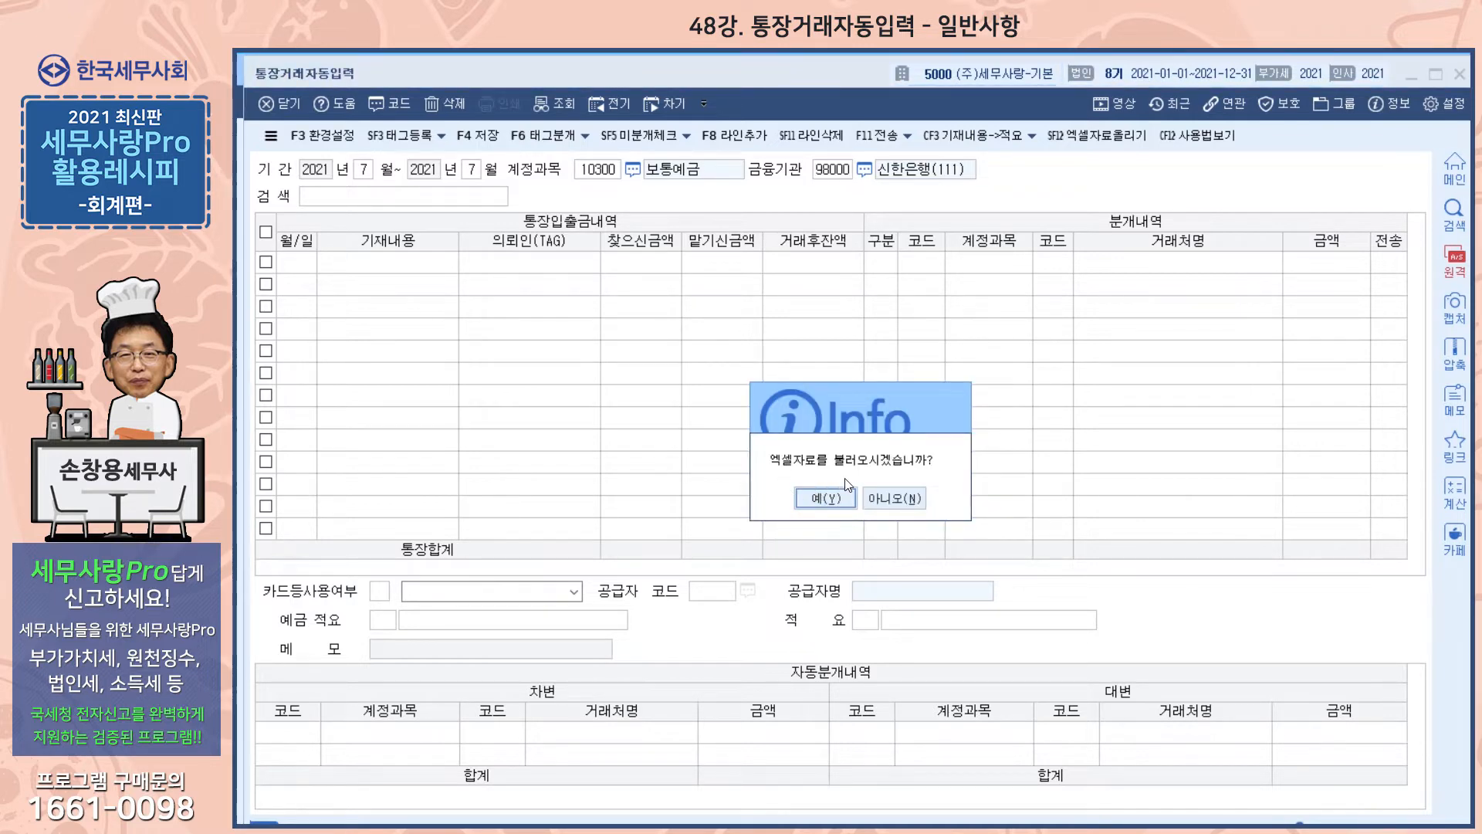
Agree to load Excel data and open the file 보통예금통장(신한은행-111)(2021-07).xlsx for import.
left_click(843, 498)
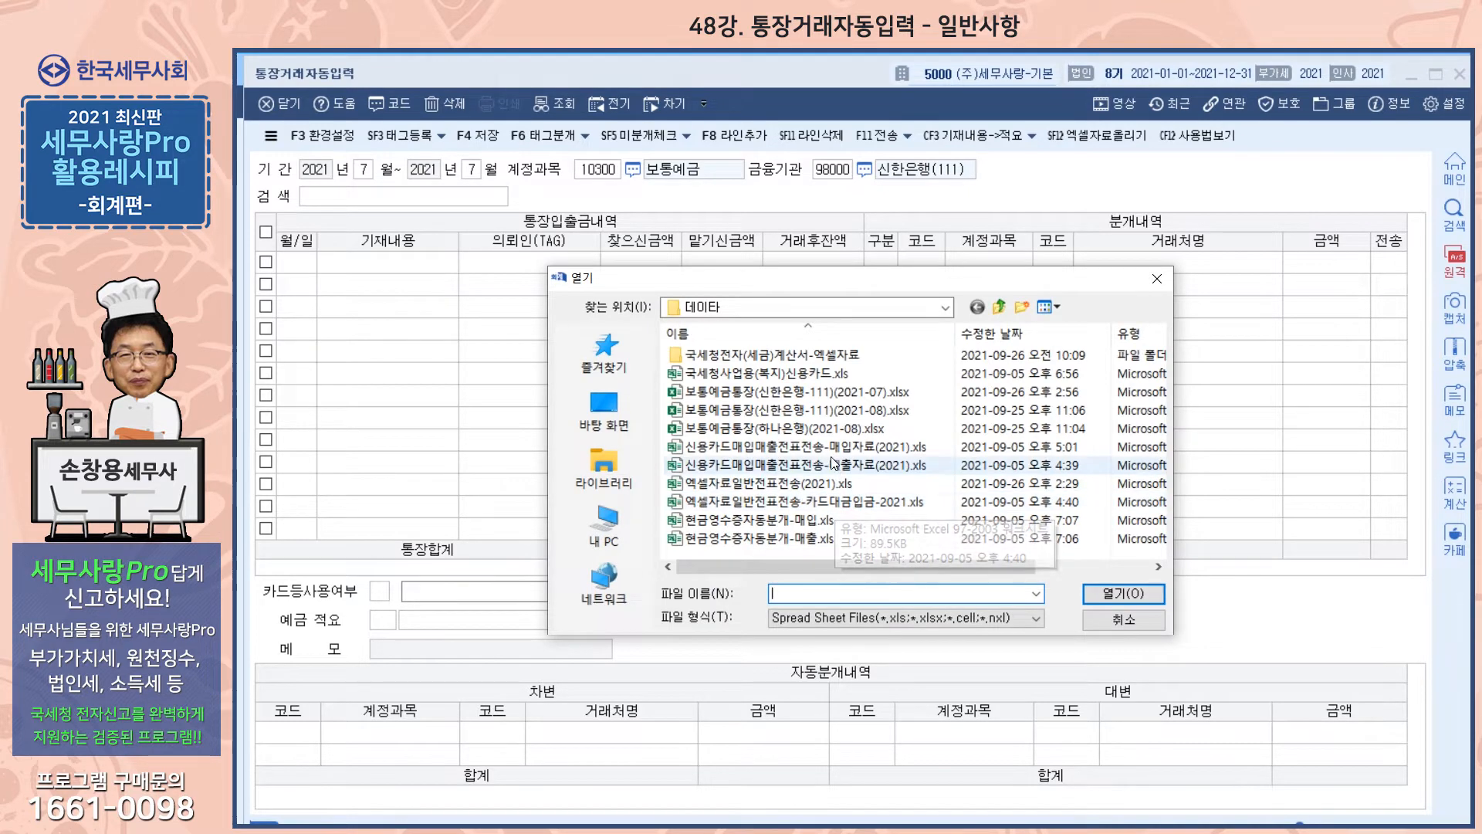
left_click(827, 394)
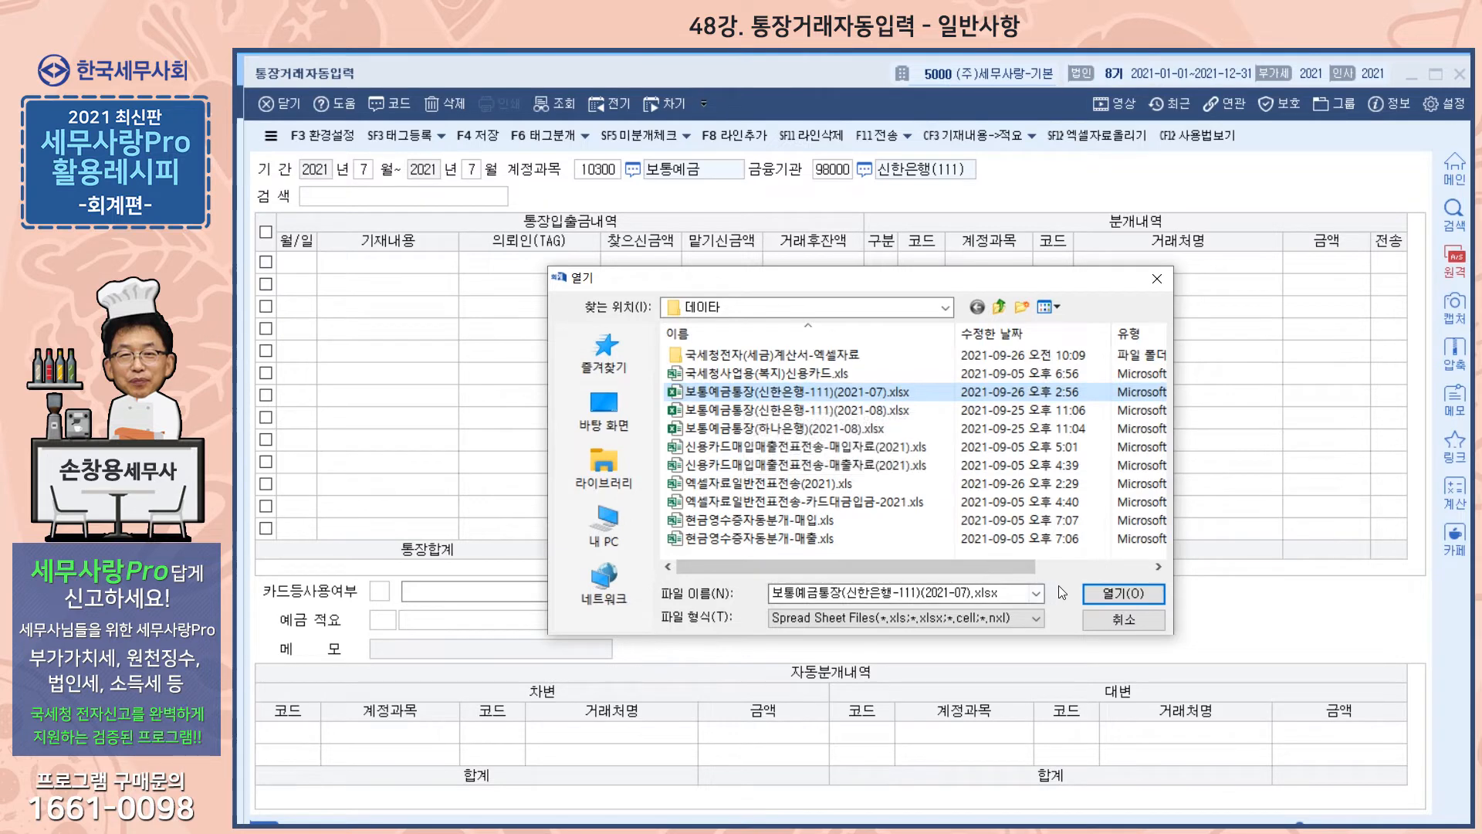
left_click(1089, 595)
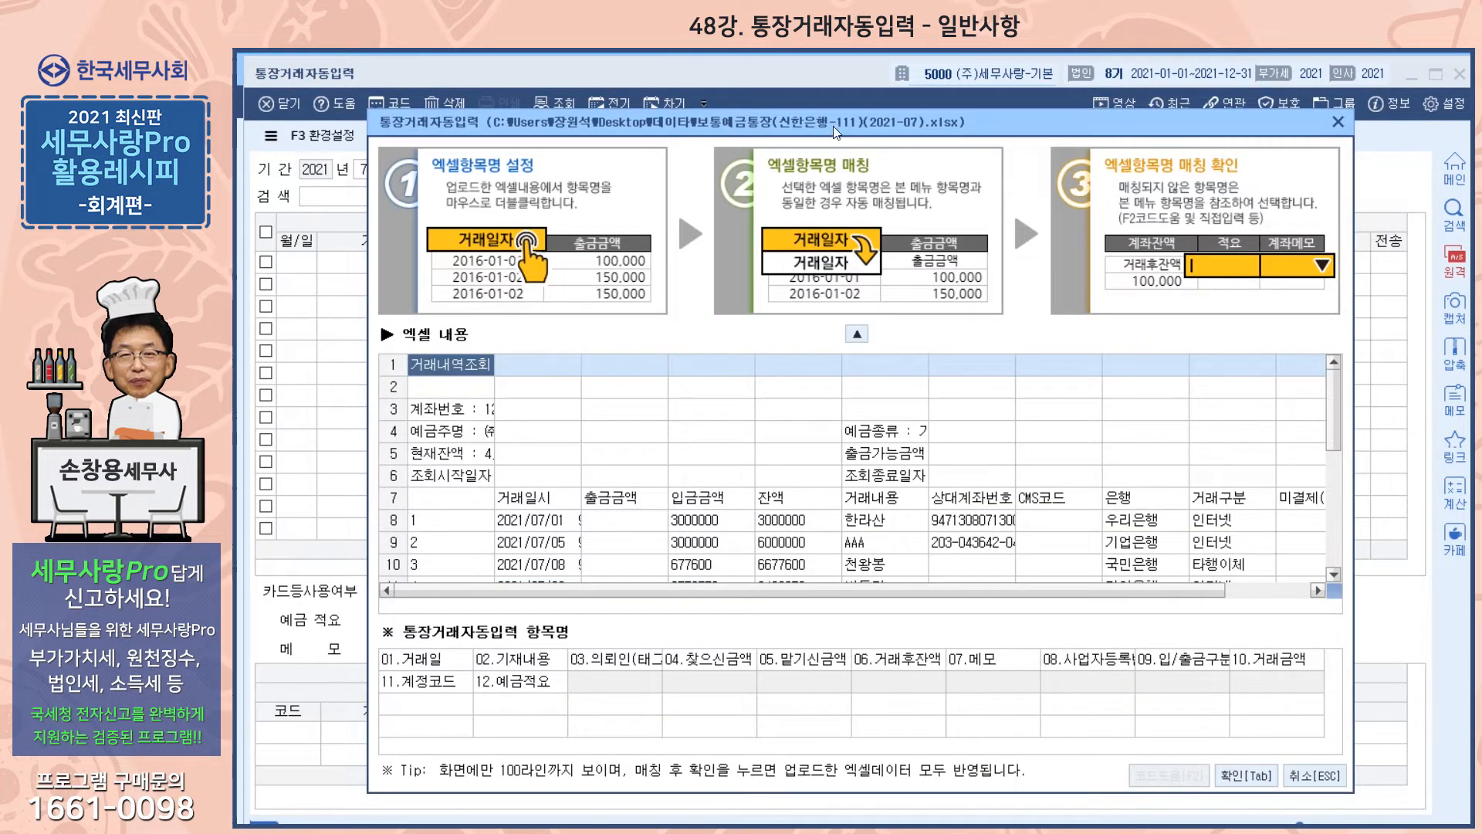
Set row 7 of the Excel contents, which starts with 거래일시, as the title line.
left_click_drag(834, 122, 829, 84)
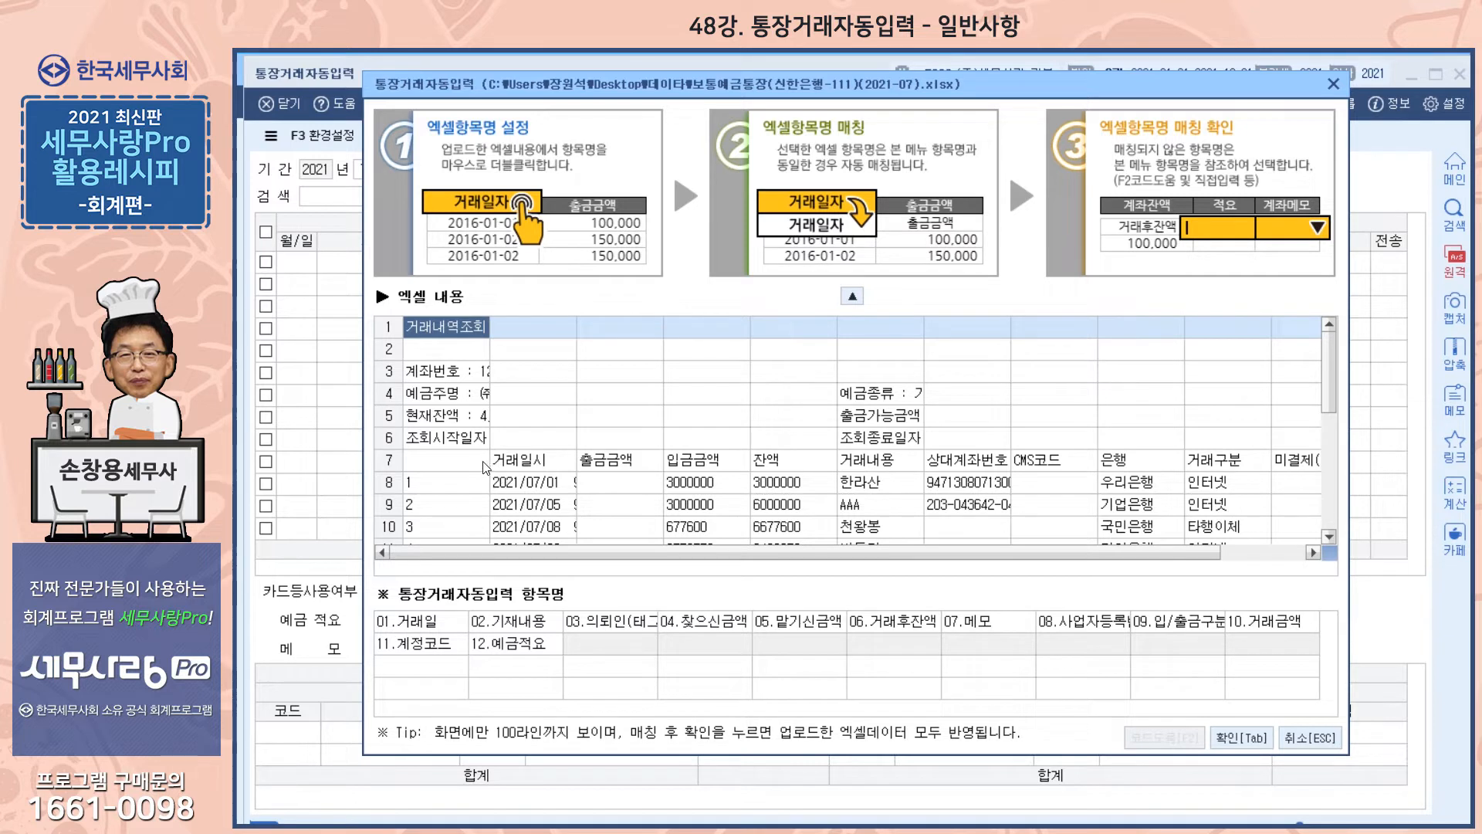
double_click(524, 463)
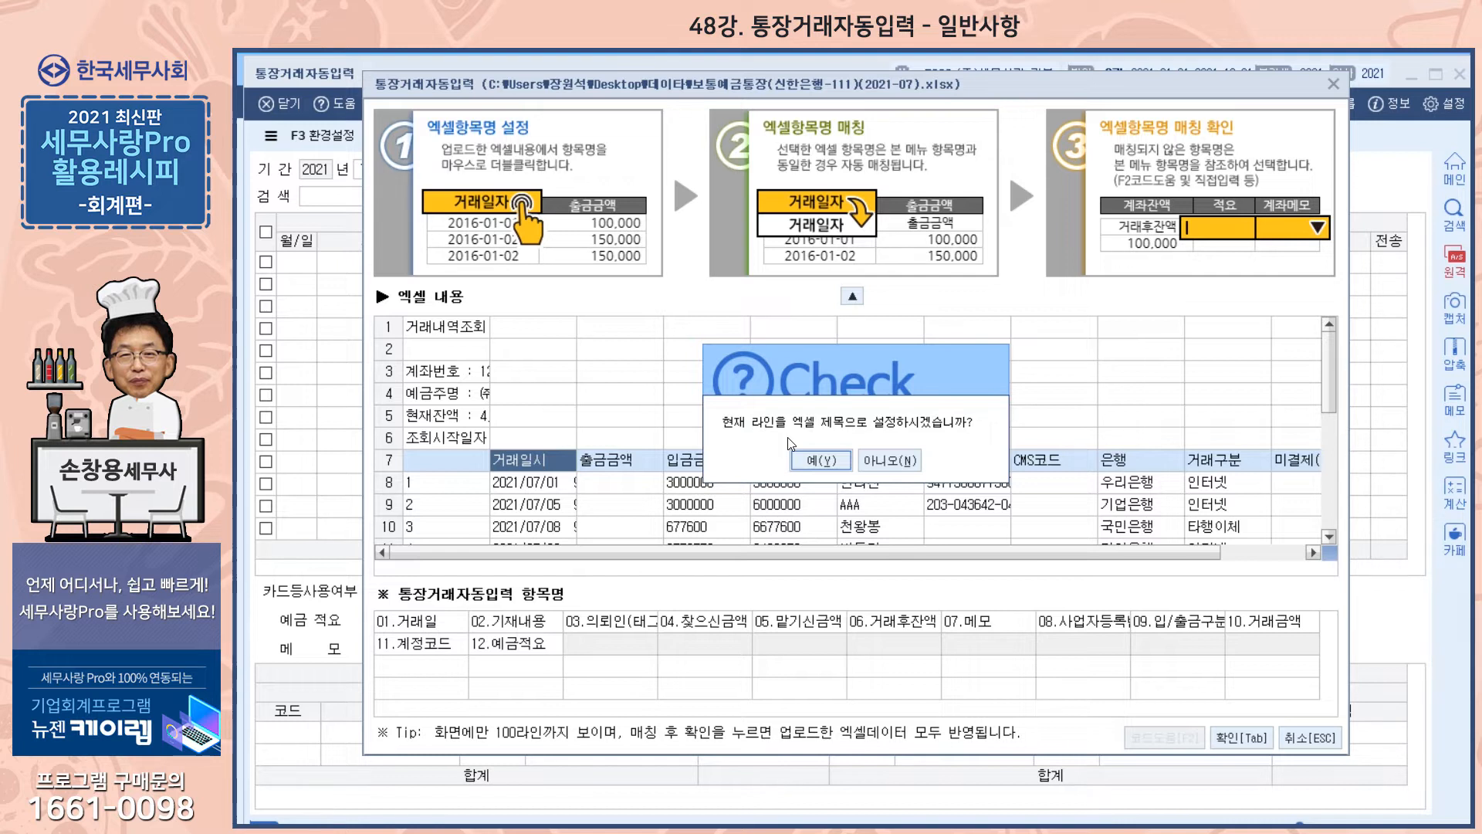
left_click(832, 466)
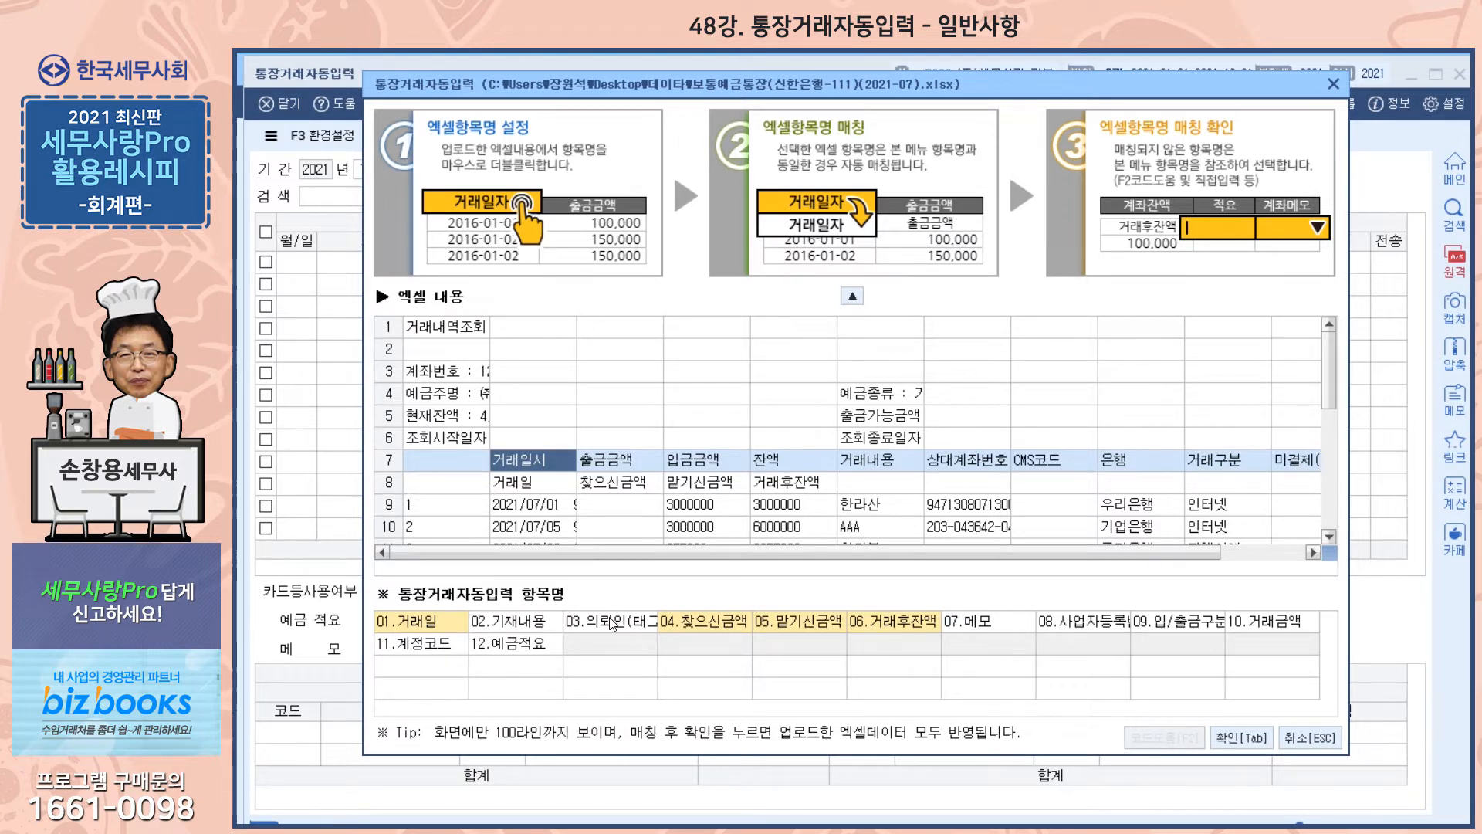
Match the 거래내용 column to 03.의뢰인(태그), leave the 상대계좌번호 and CMS코드 columns unmatched, and confirm the import.
double_click(866, 493)
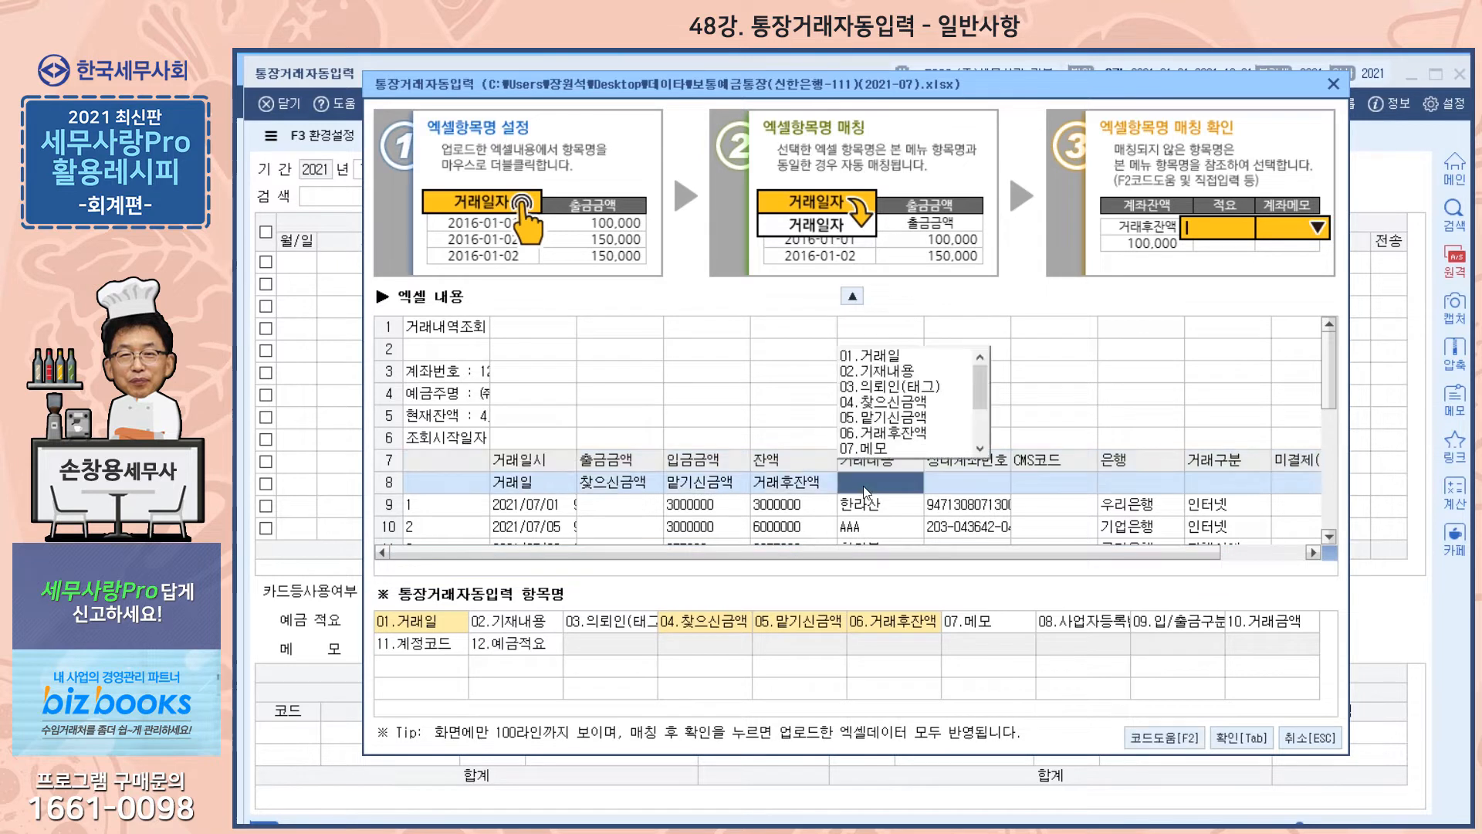
left_click(920, 394)
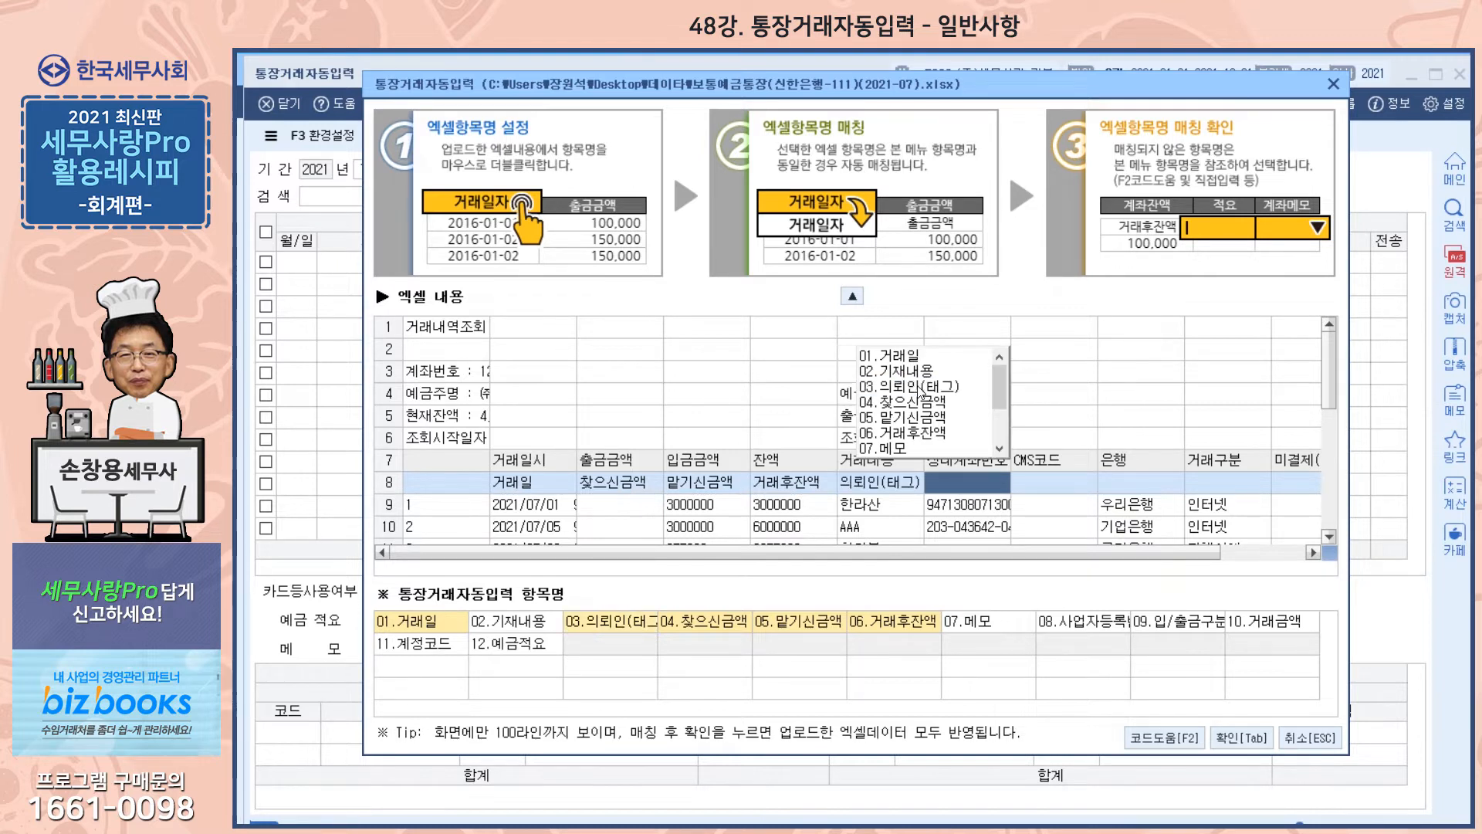
left_click(1050, 484)
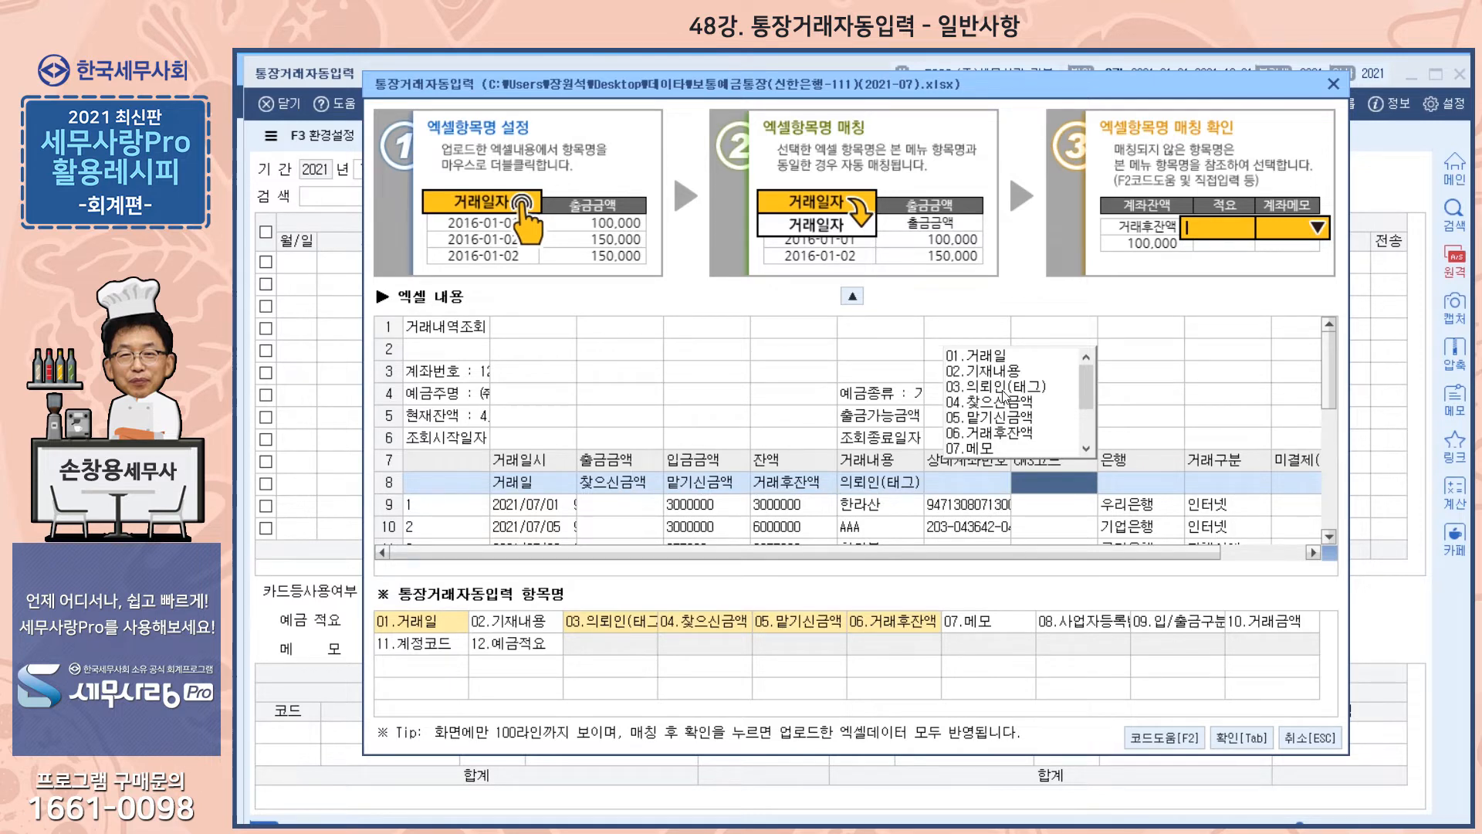
left_click(1238, 740)
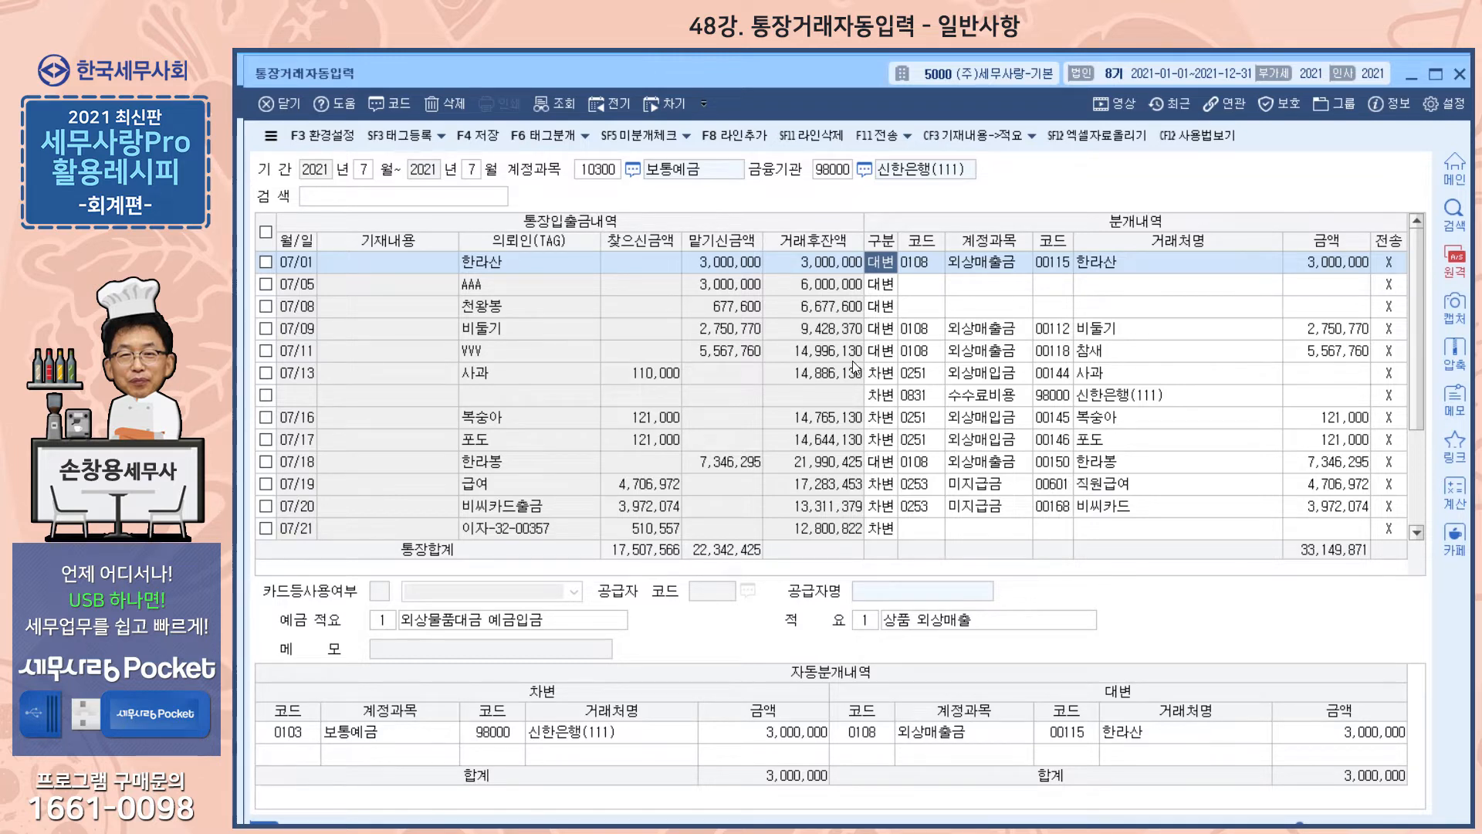
Look through the imported July bank transactions and their automatically assigned journal entries.
scroll(962, 357, "down", 2)
scroll(963, 359, "up", 2)
scroll(1003, 422, "down", 2)
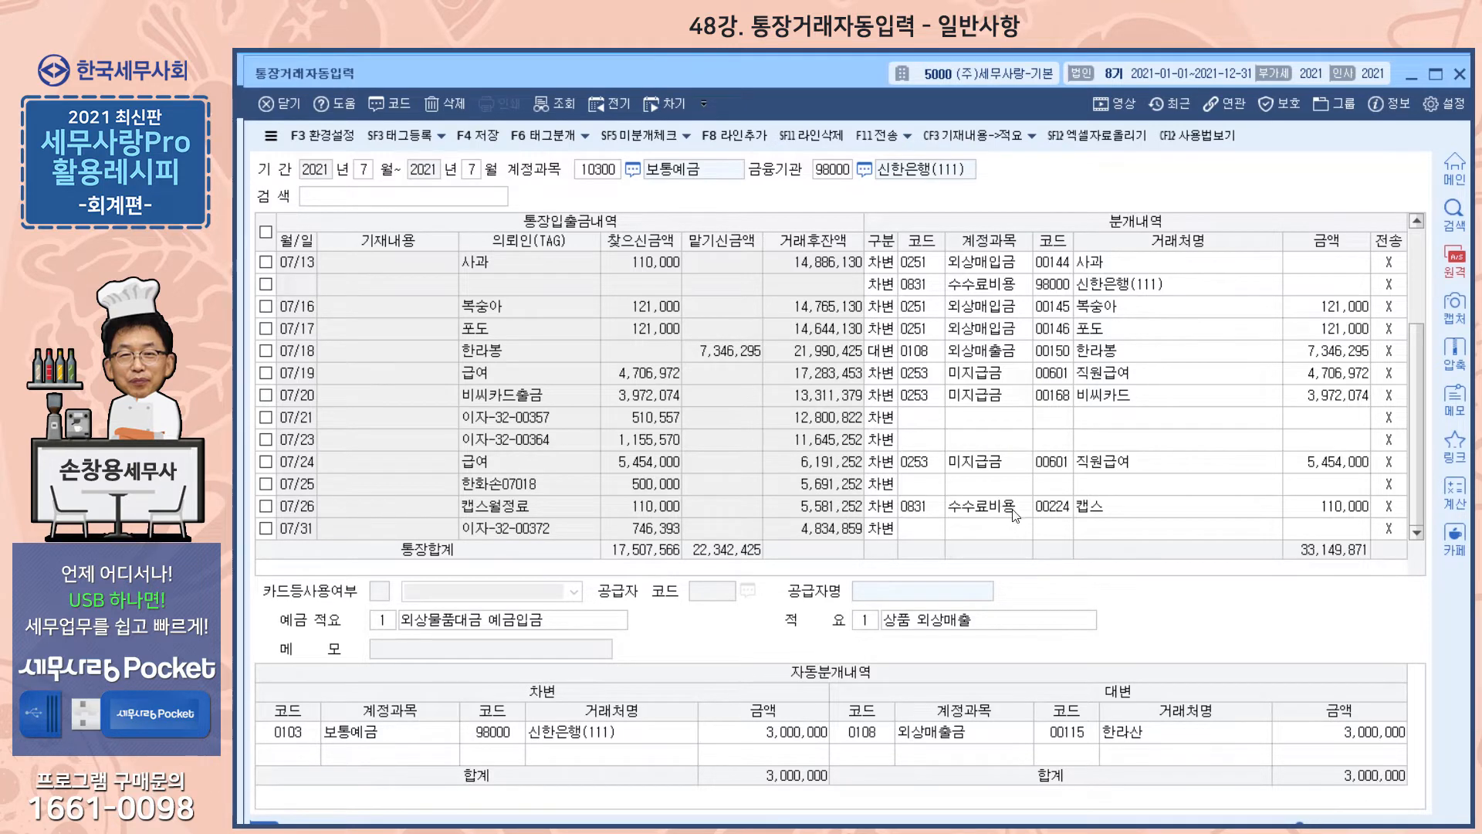
scroll(1015, 516, "up", 2)
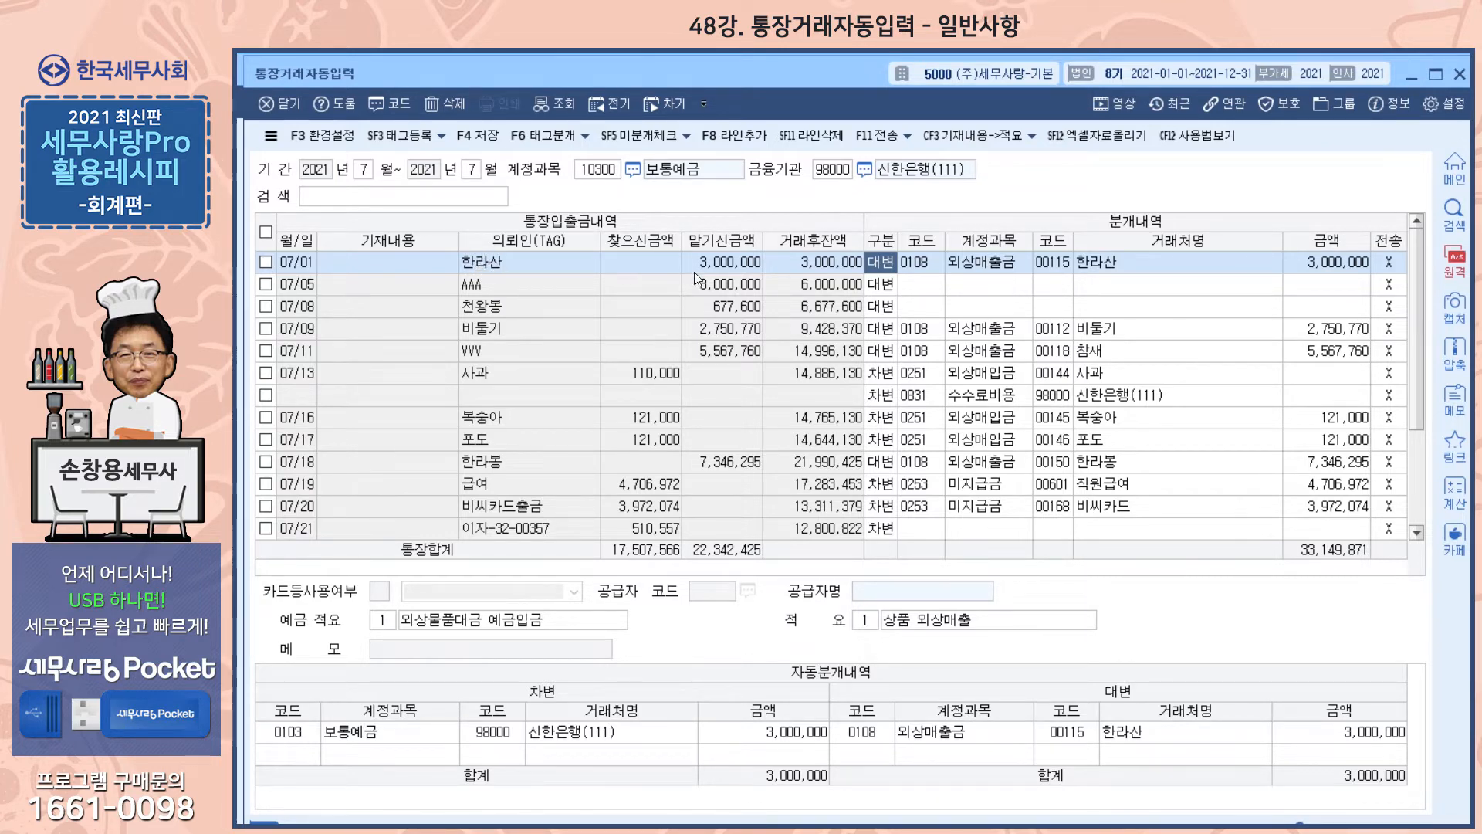
Open the tag registration settings, examine the registered tags and the journal entry of the 한라산 tag, and close the settings.
left_click(403, 143)
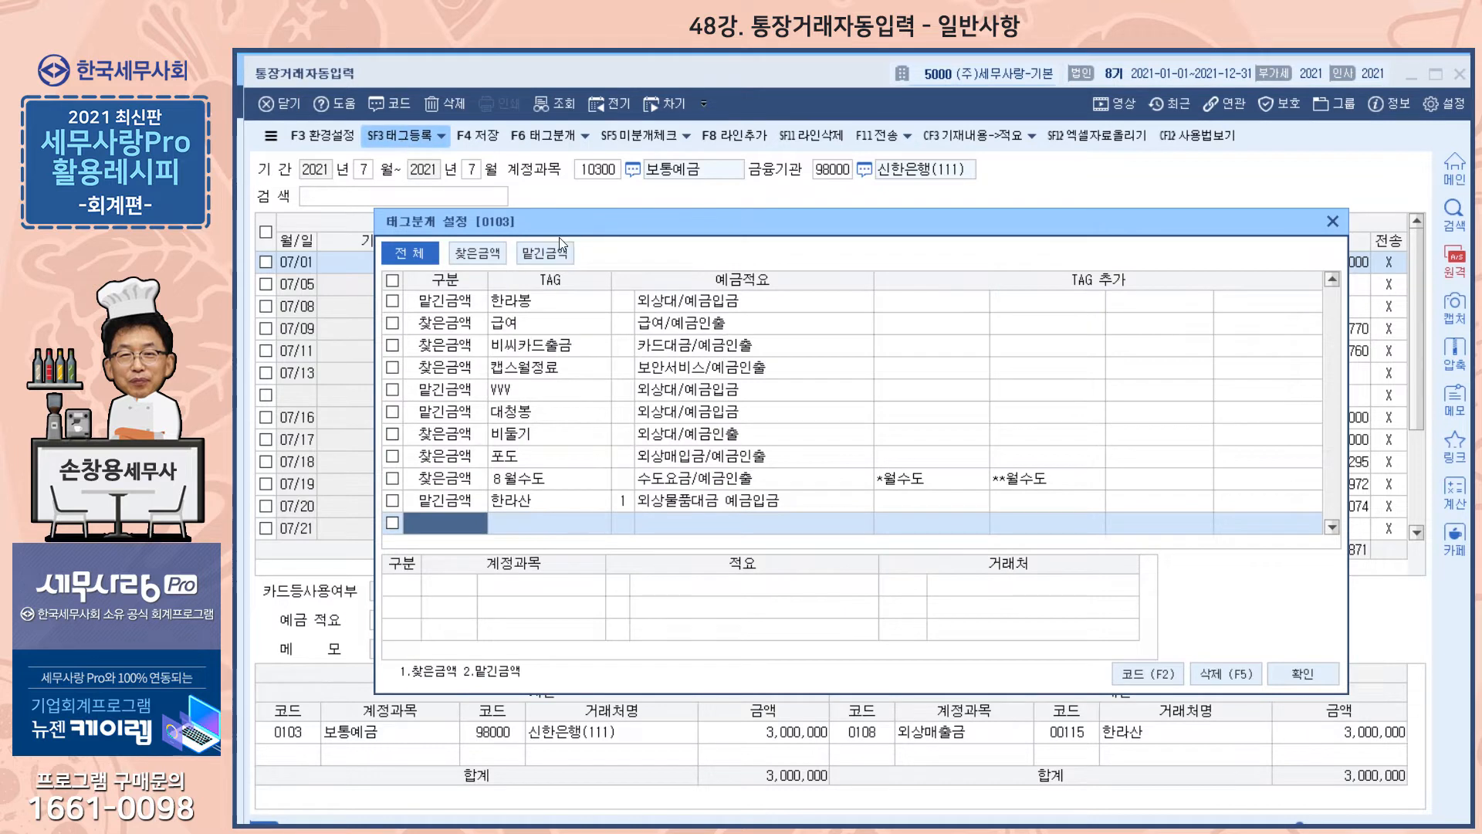
left_click_drag(562, 229, 564, 171)
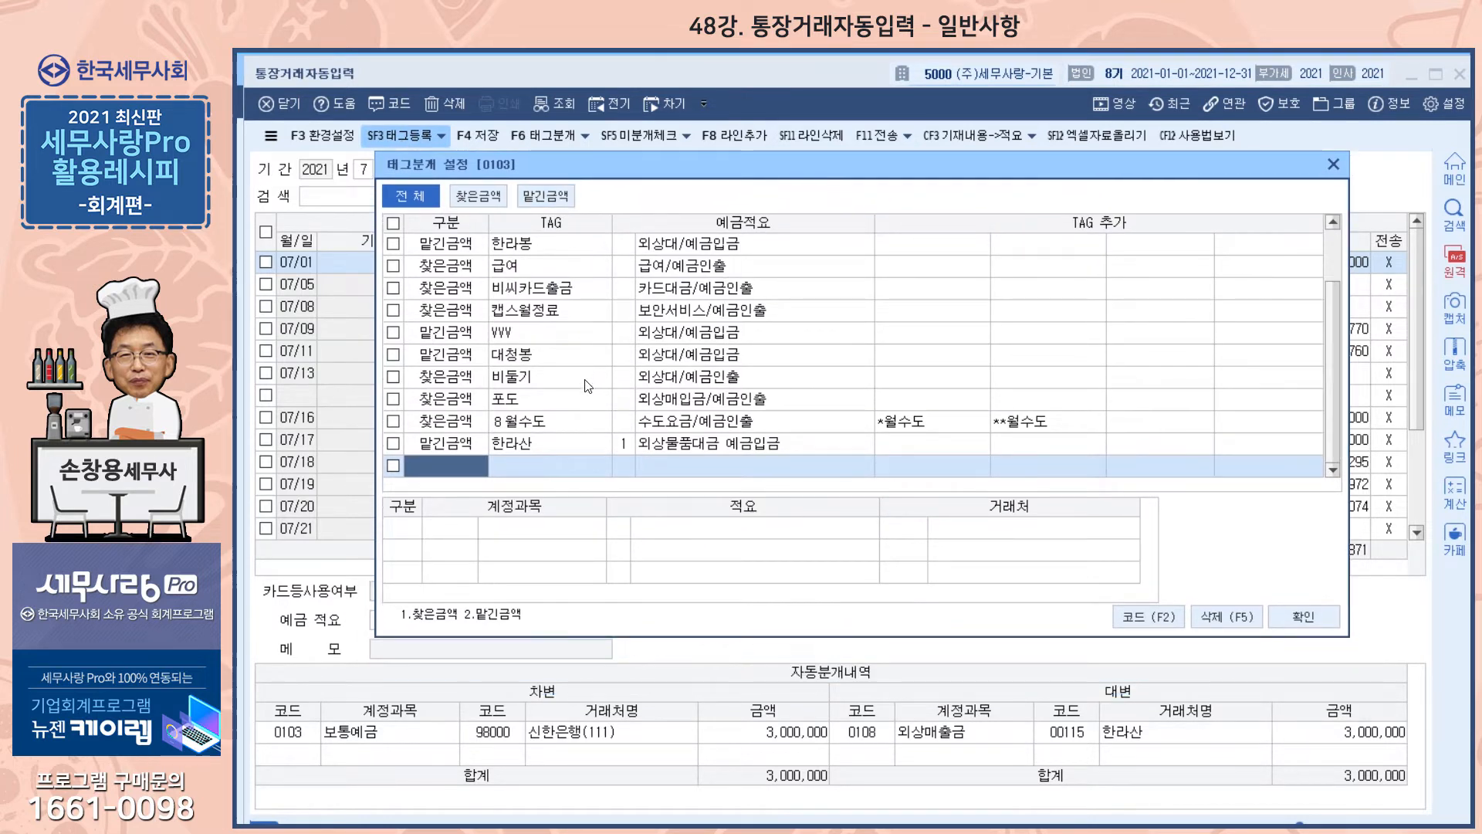
scroll(584, 411, "up", 1)
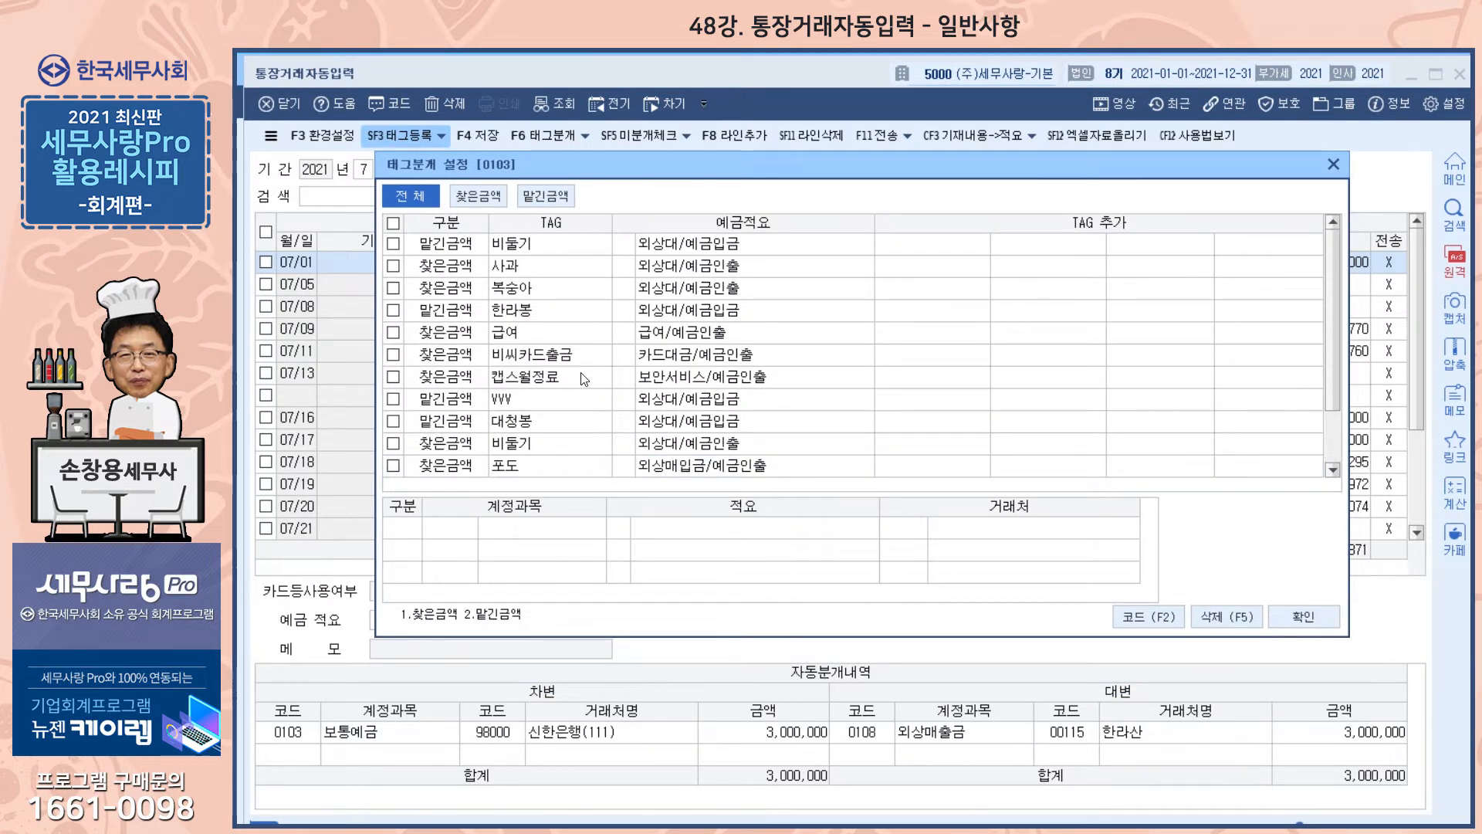
scroll(574, 332, "down", 1)
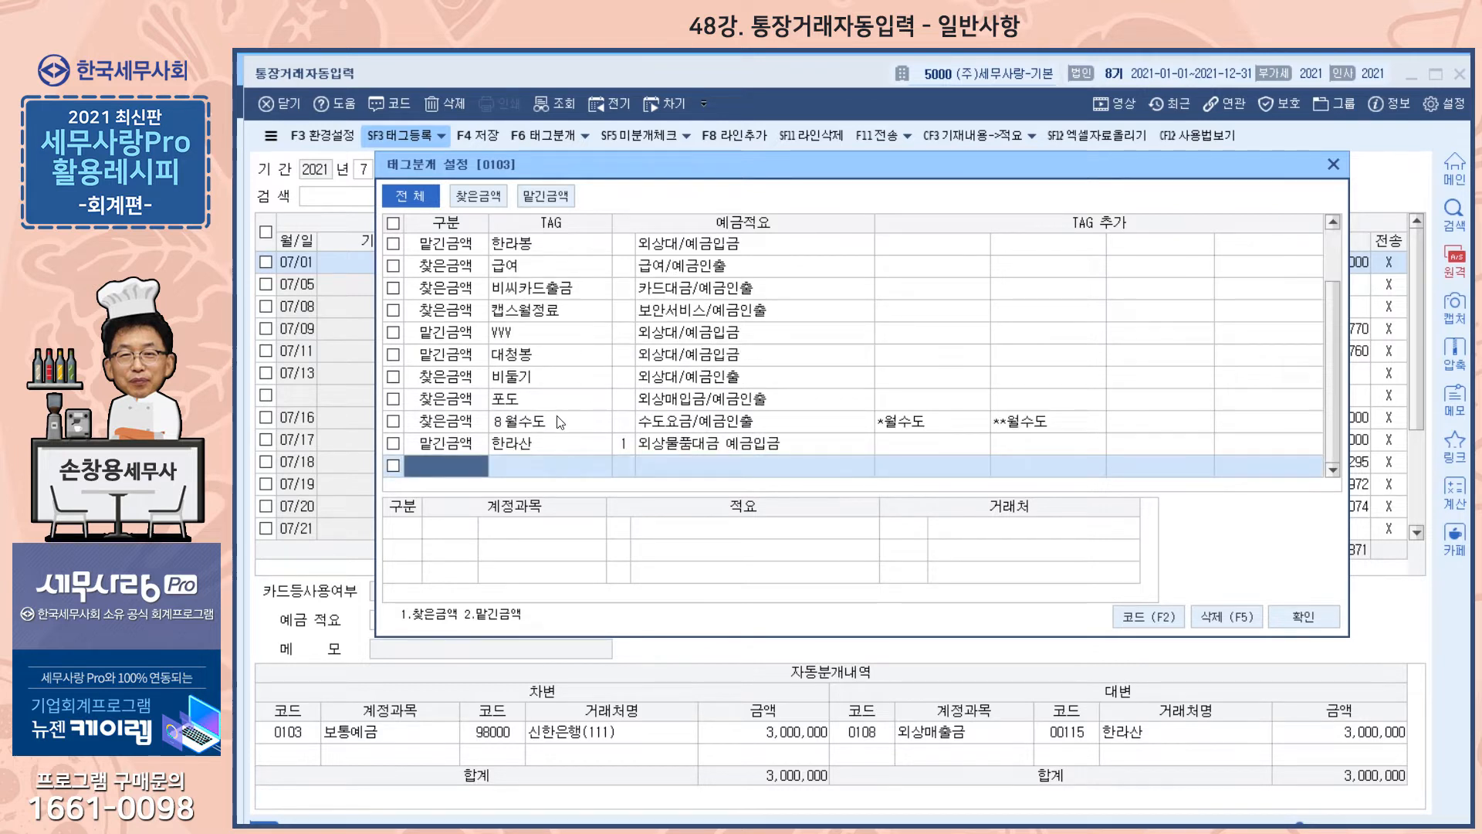
left_click(522, 451)
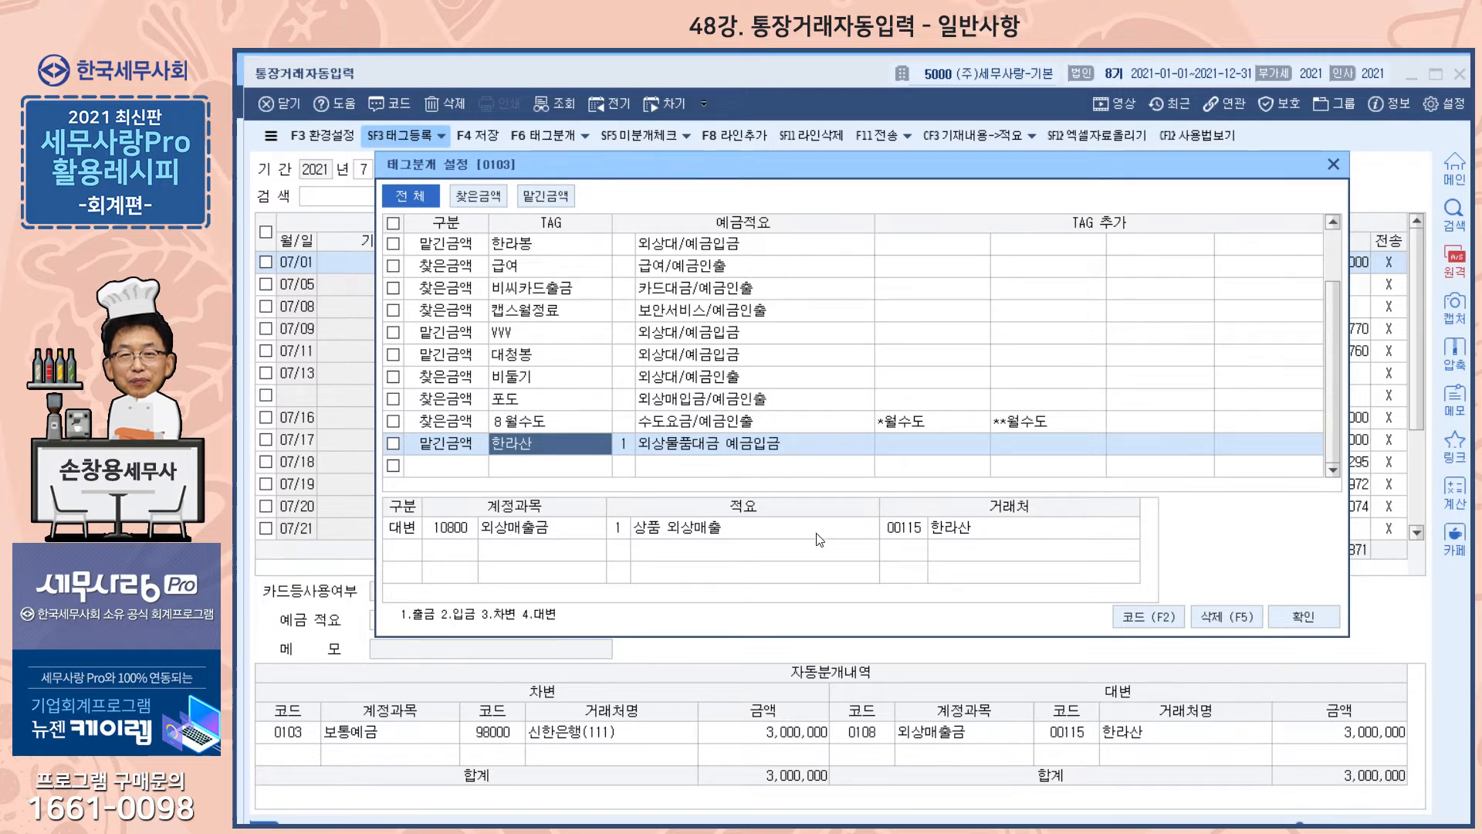
left_click_drag(783, 172, 780, 327)
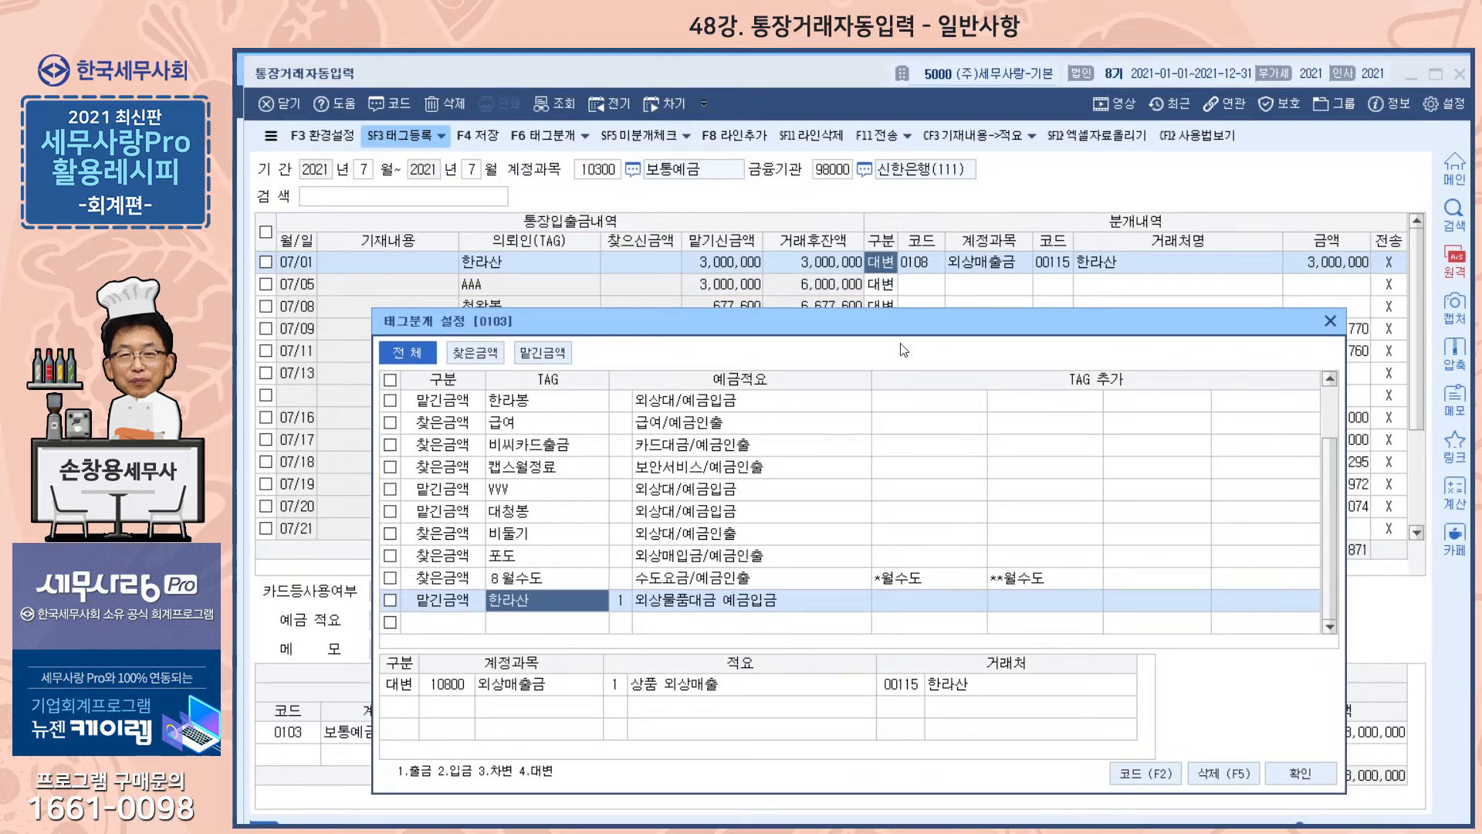
left_click(1331, 321)
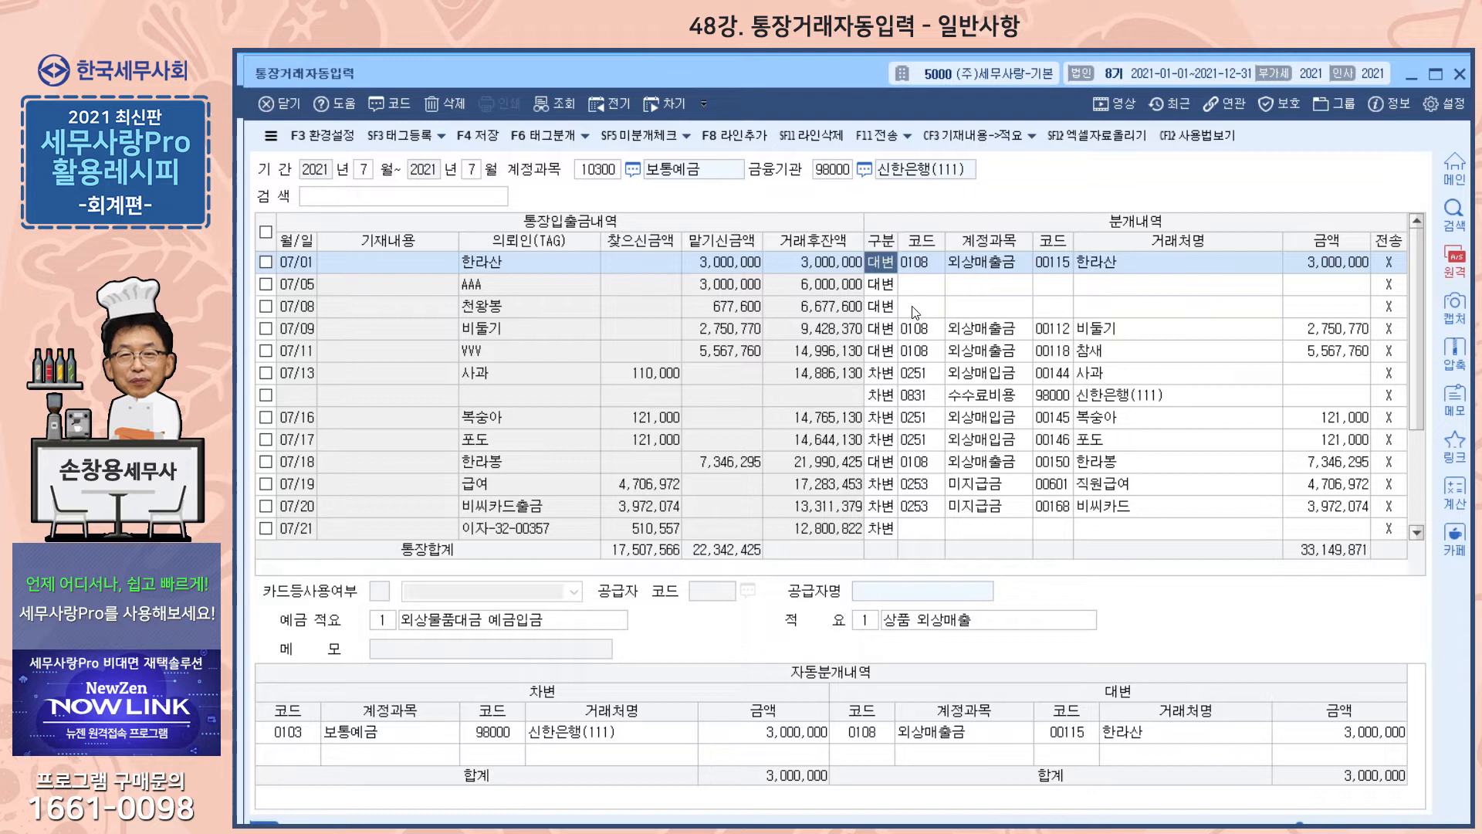
Assign account 108 외상매출금 to the 07/05 AAA deposit and register AAA as a tag for that account.
left_click(919, 287)
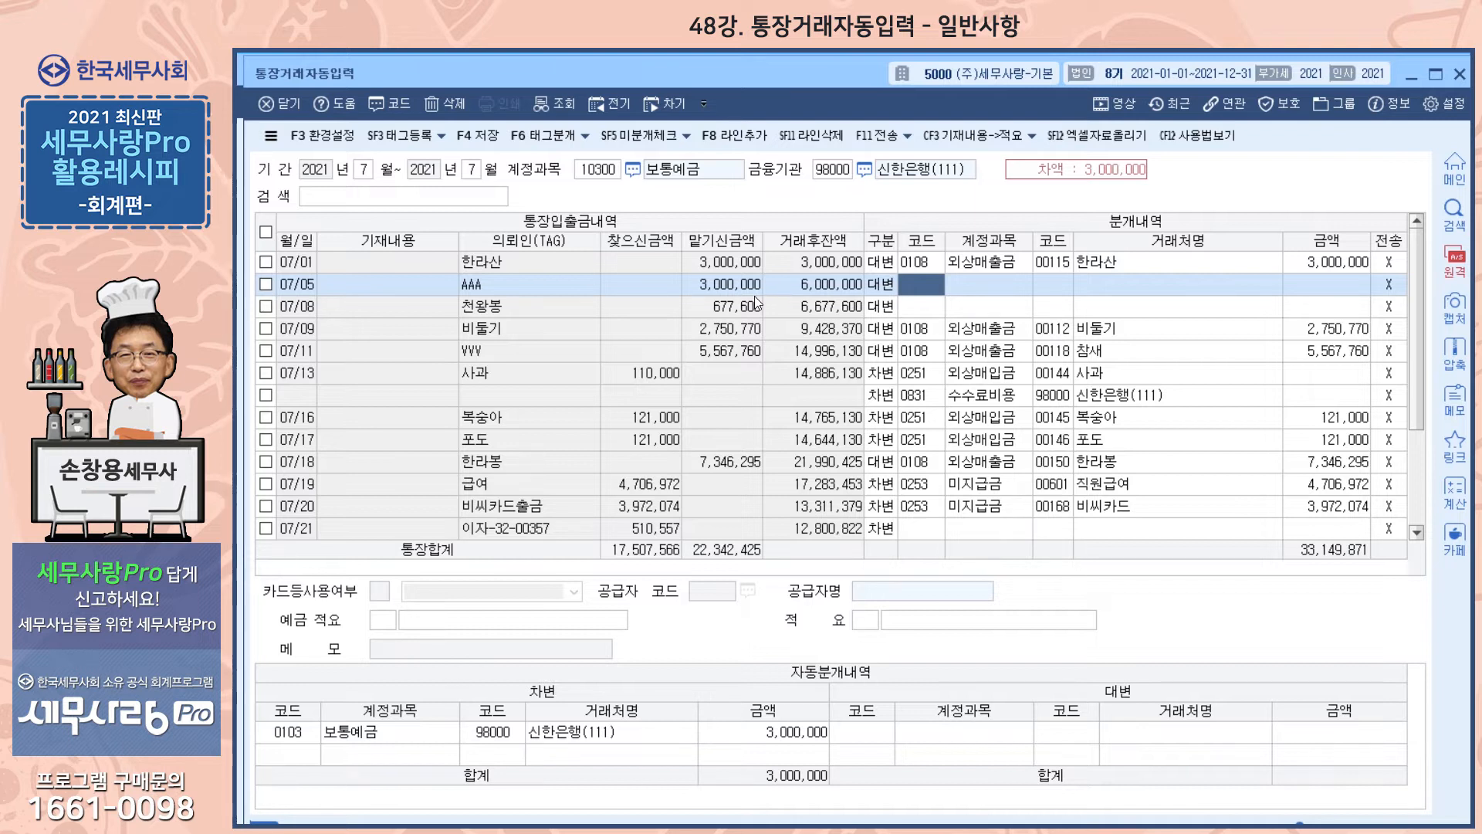
type("108")
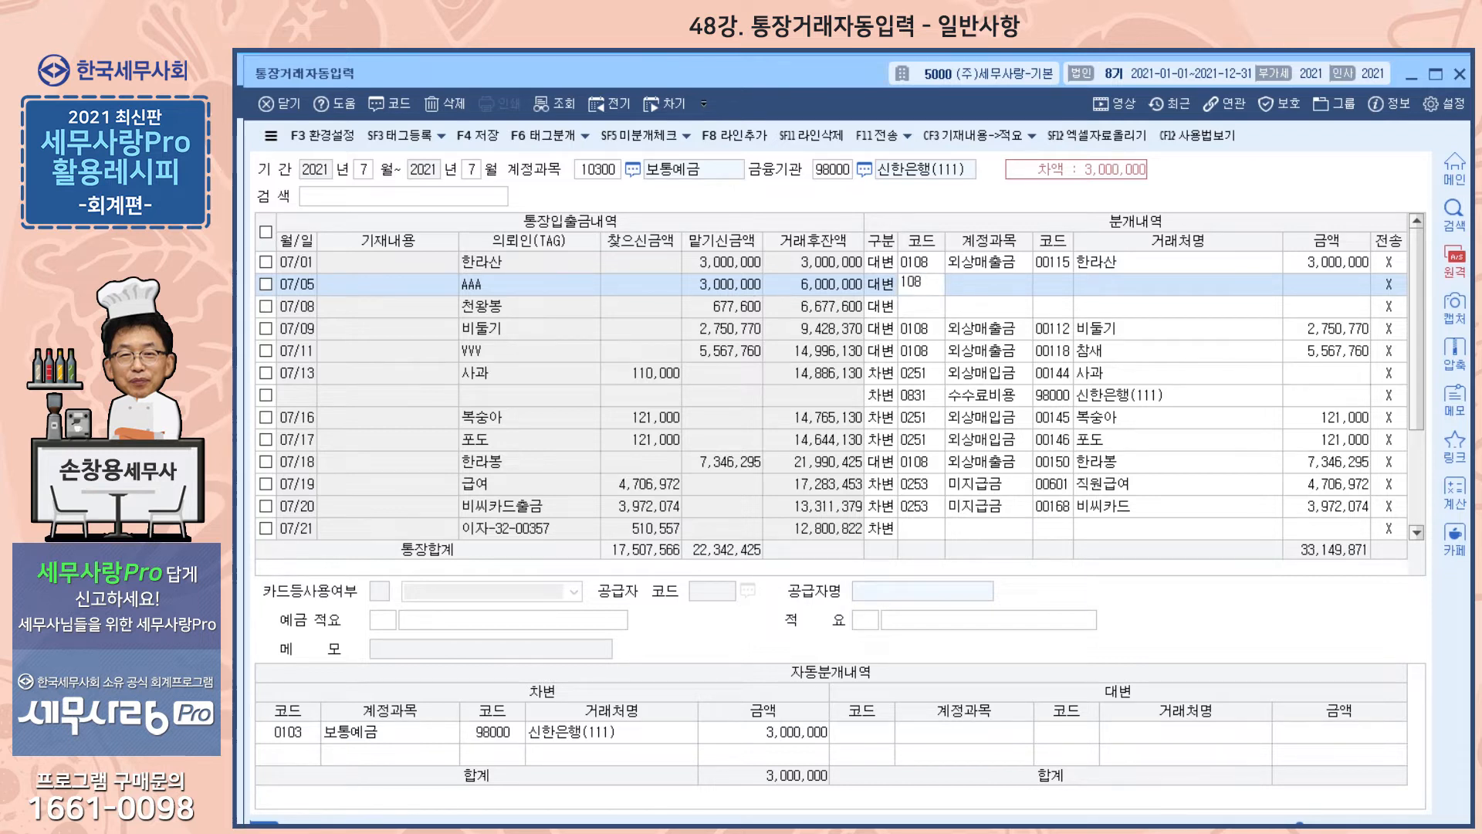
key("Return")
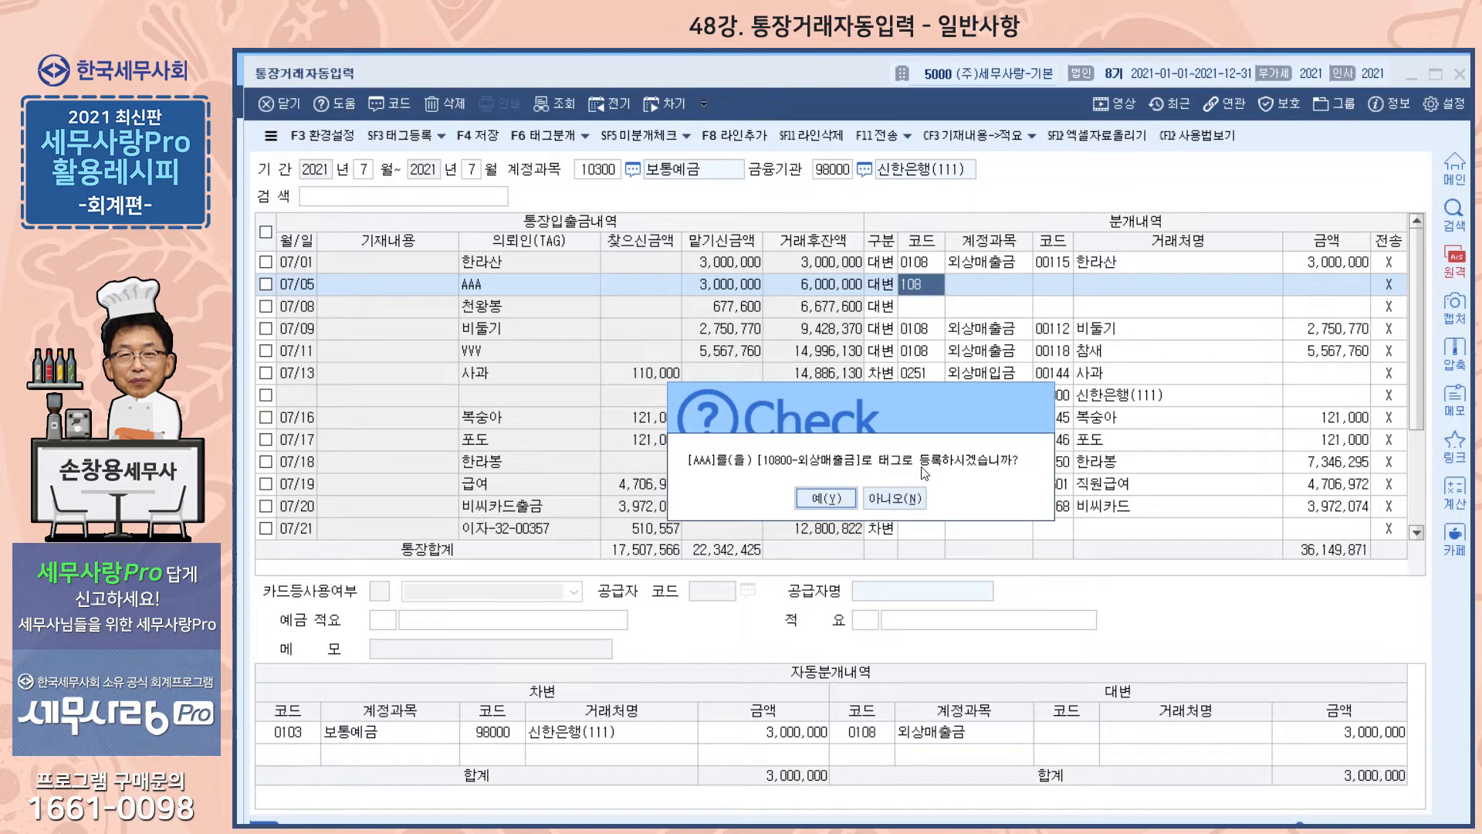
left_click(922, 498)
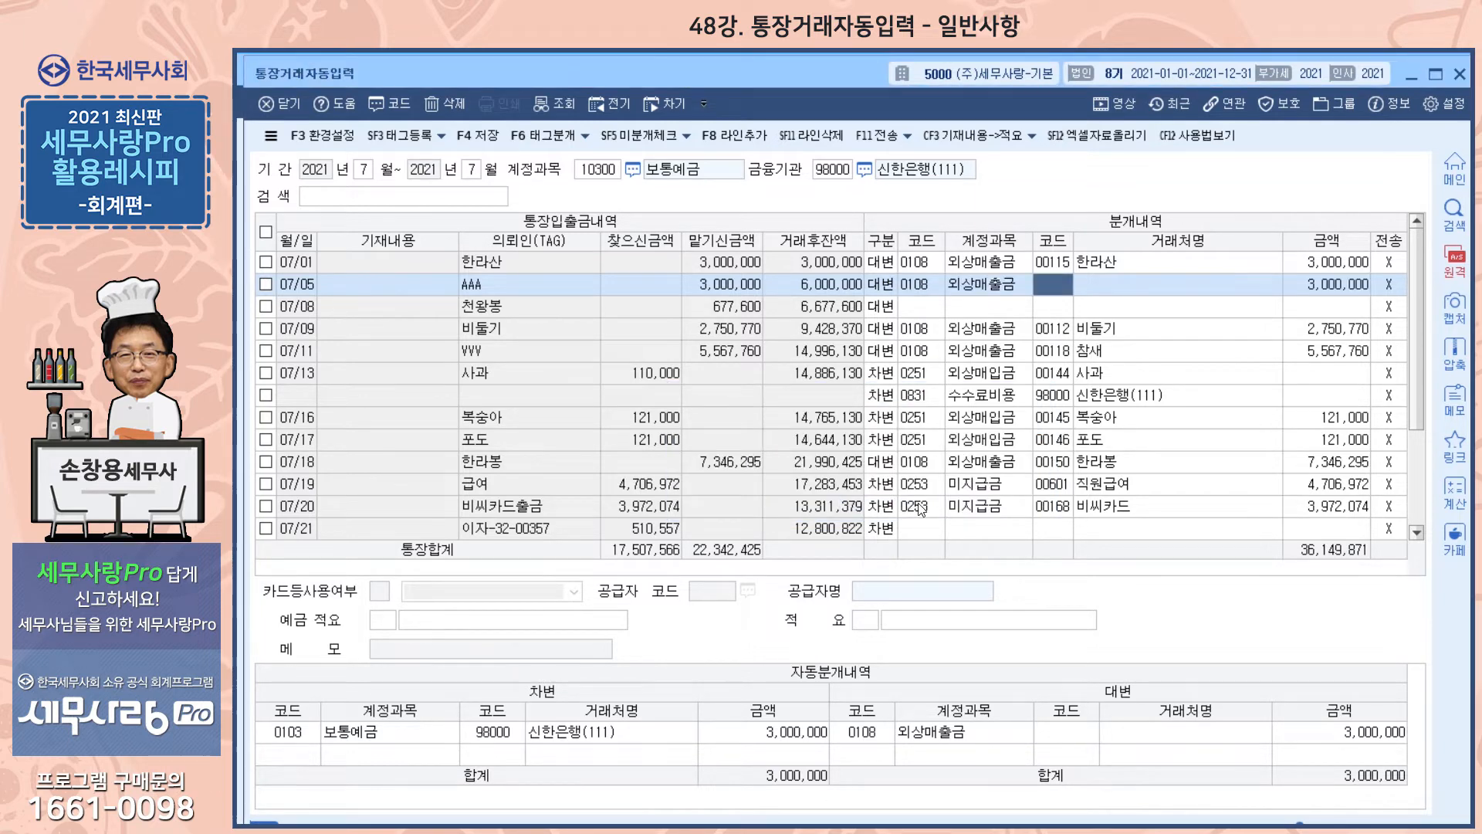
Look up AA in the 거래처 list and set 00115 한라산 as the counterparty of the 07/05 AAA deposit.
key("F2")
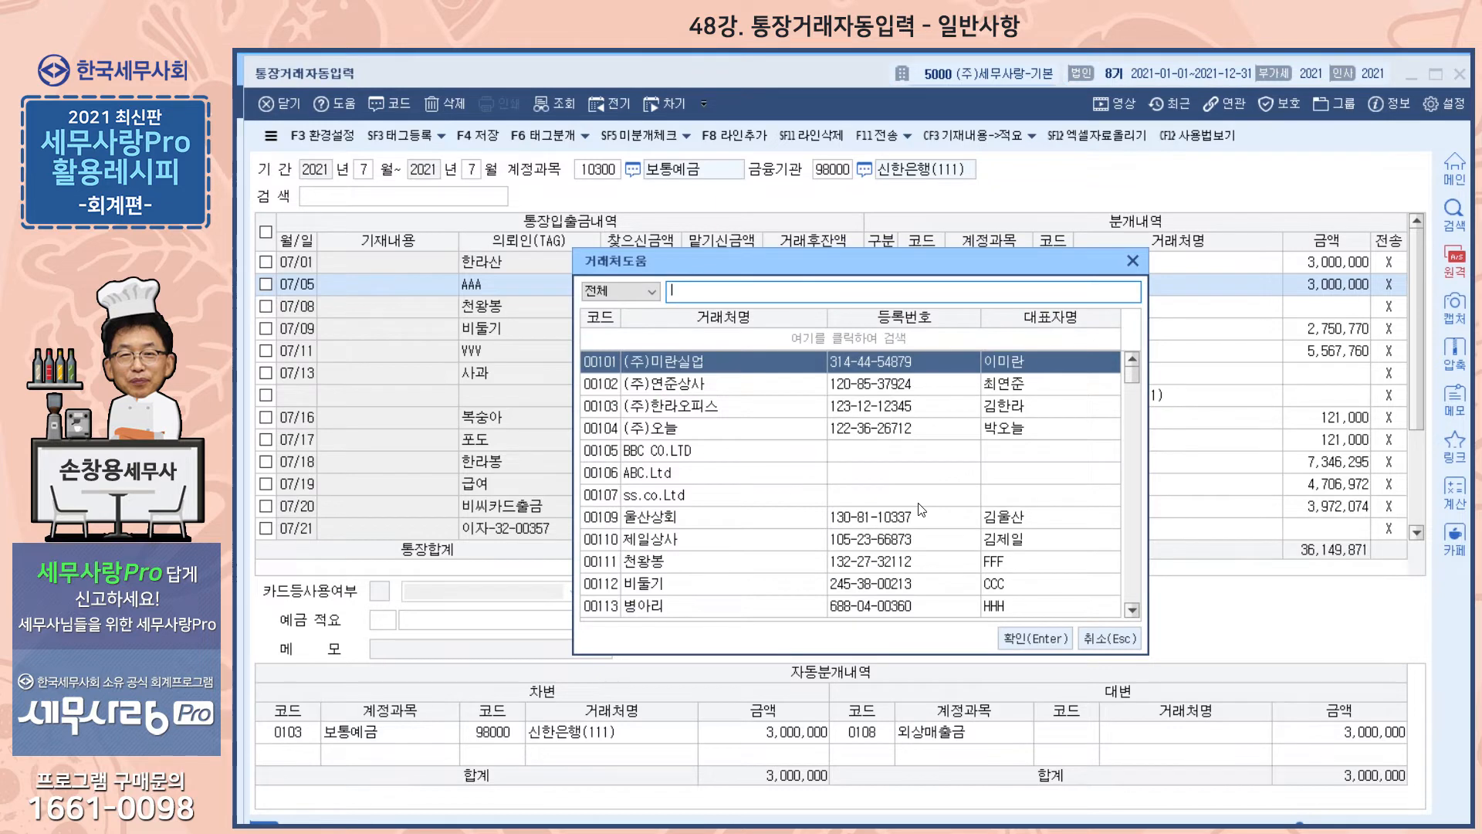
type("AA")
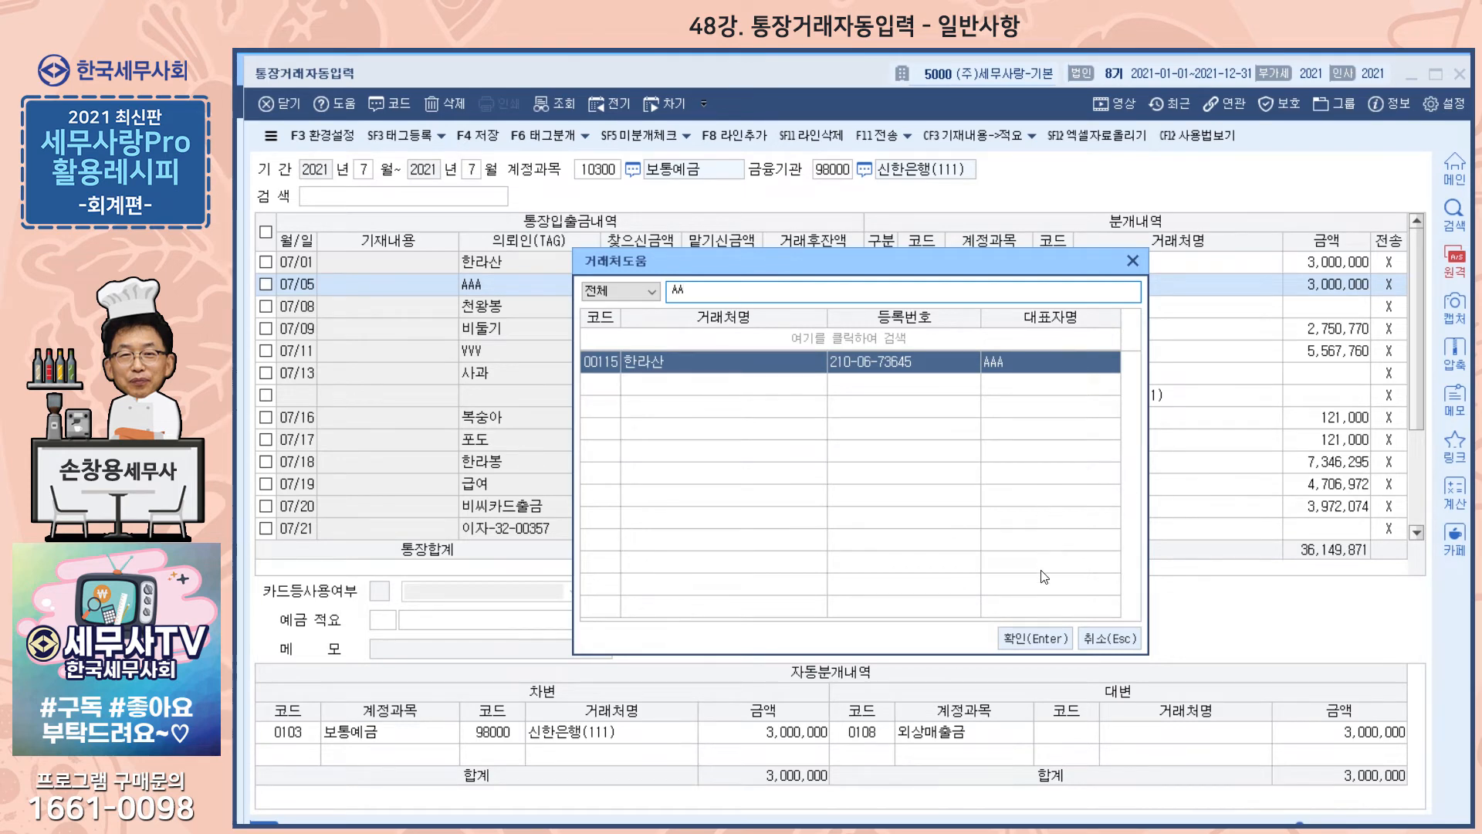
left_click(1041, 637)
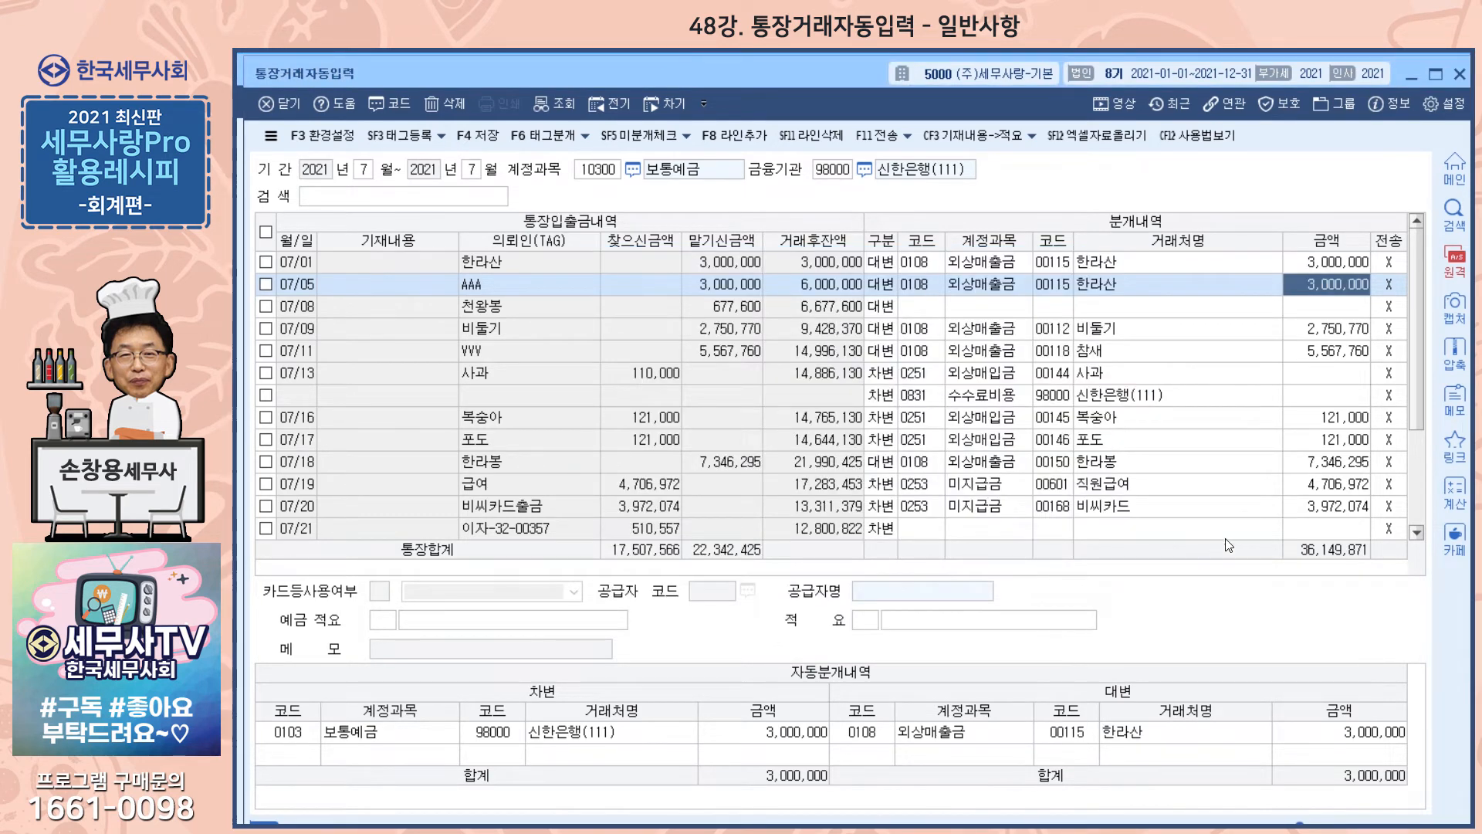
Enter 외상대예금입 as the 예금 적요 of the AAA deposit and accept the same text as its 적요.
key("Return")
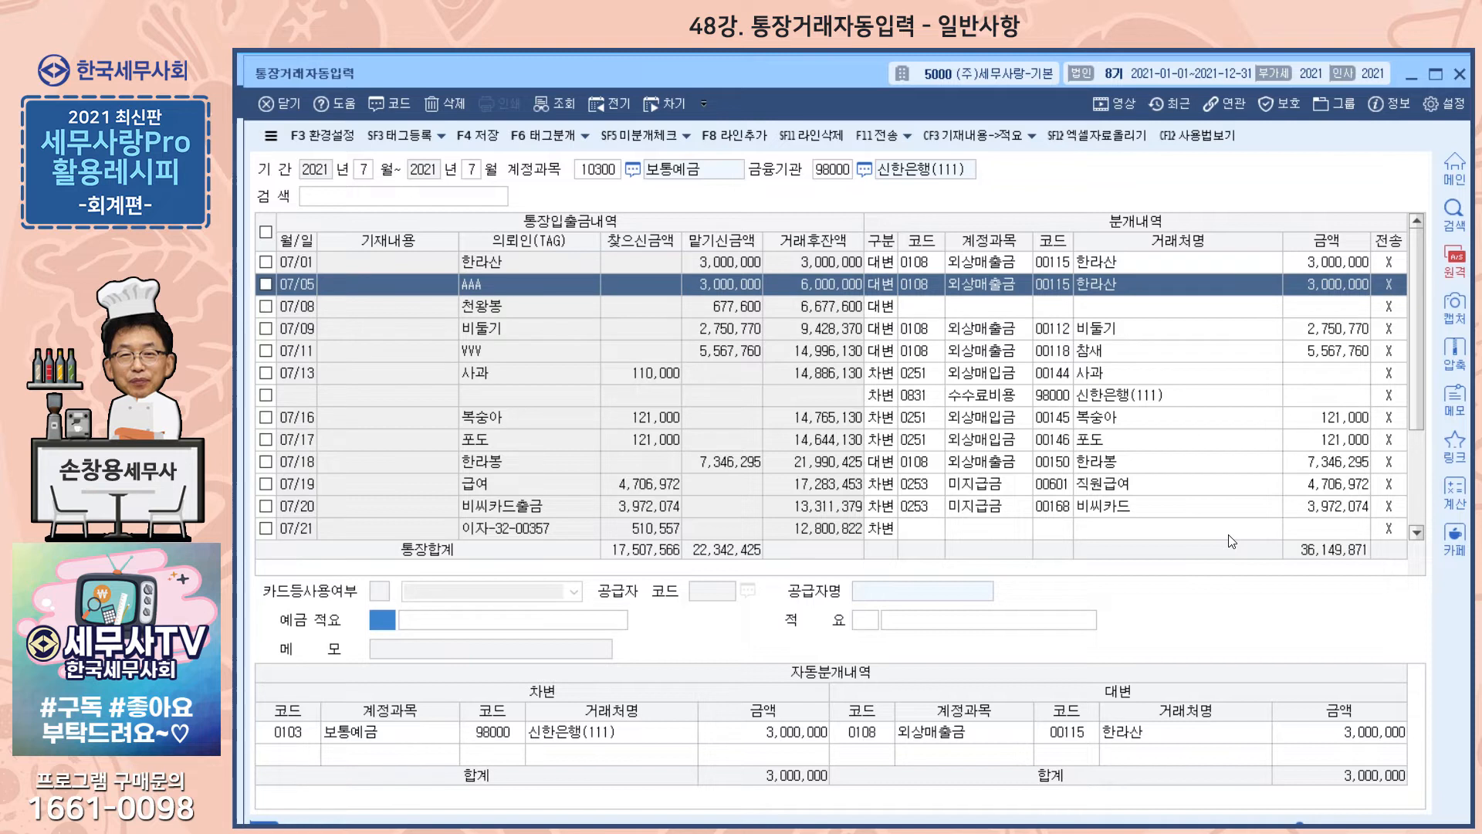
key("Return")
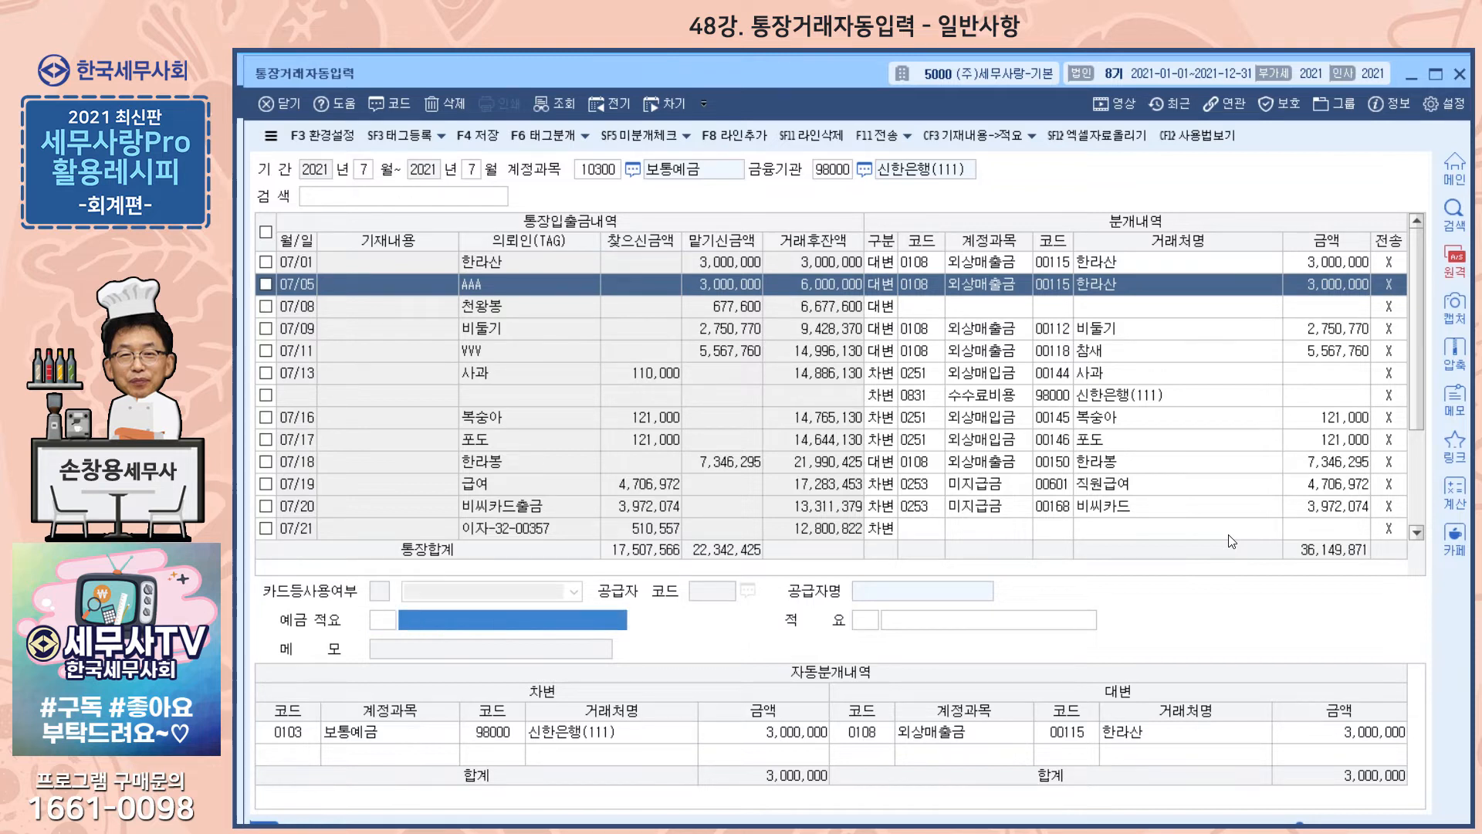
type("dhltkdeo")
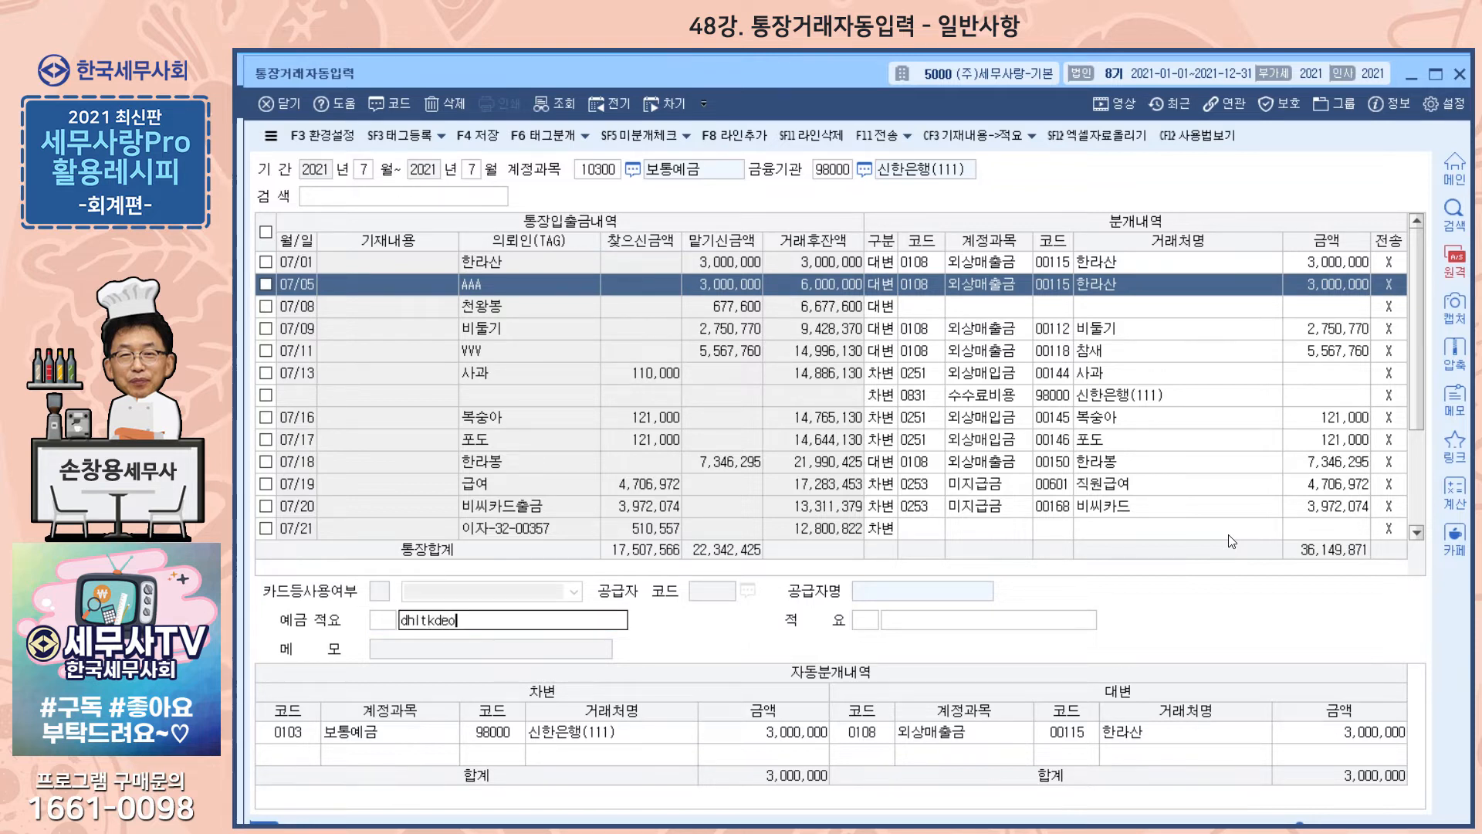
key("BackSpace")
key("BackSpace")
key("BackSpace")
key("BackSpace")
key("BackSpace")
key("BackSpace")
key("BackSpace")
key("Hangul")
type("욋kdeodPrmadlq")
key("Return")
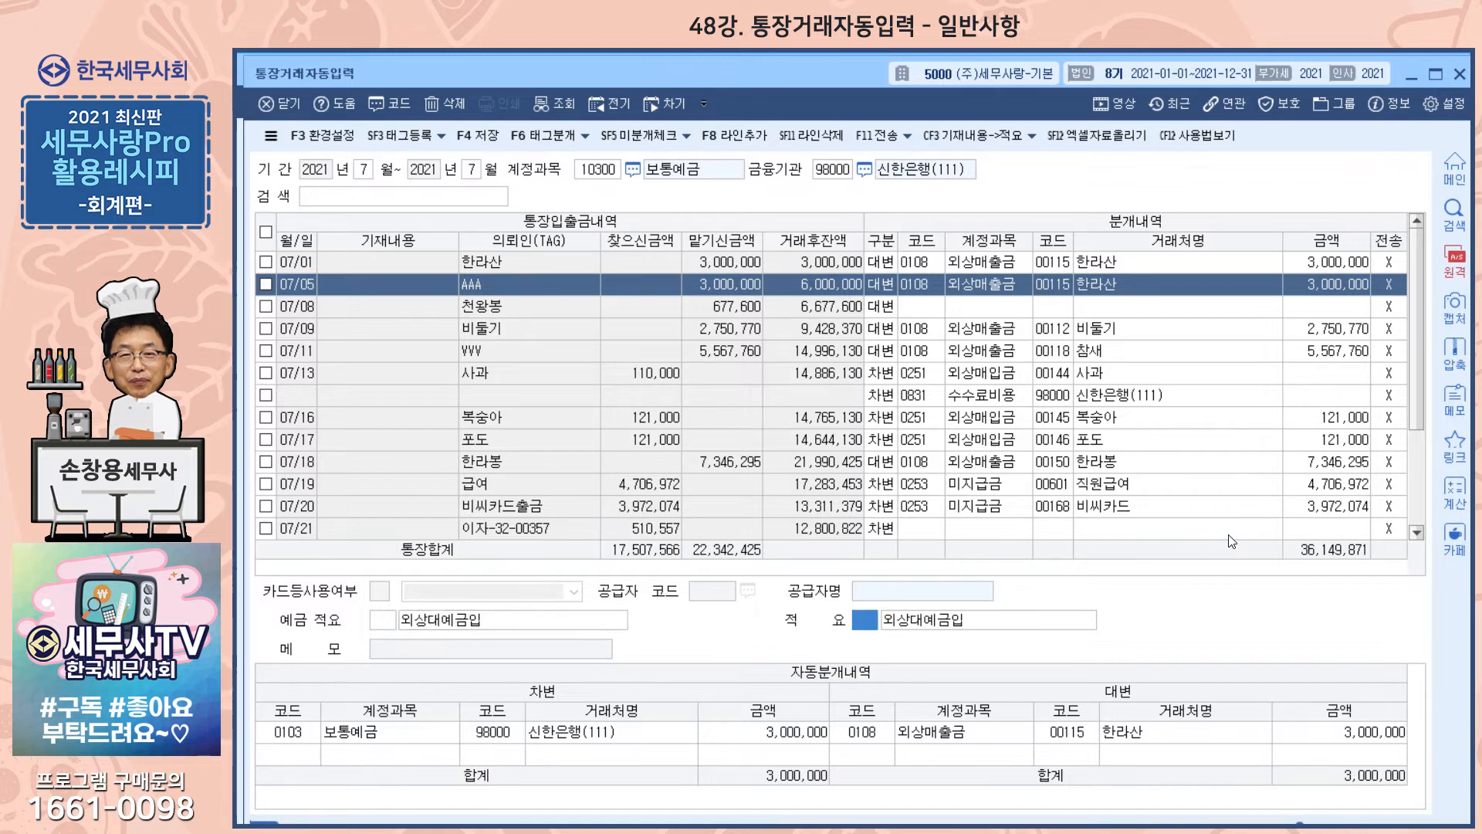
key("Return")
key("Return")
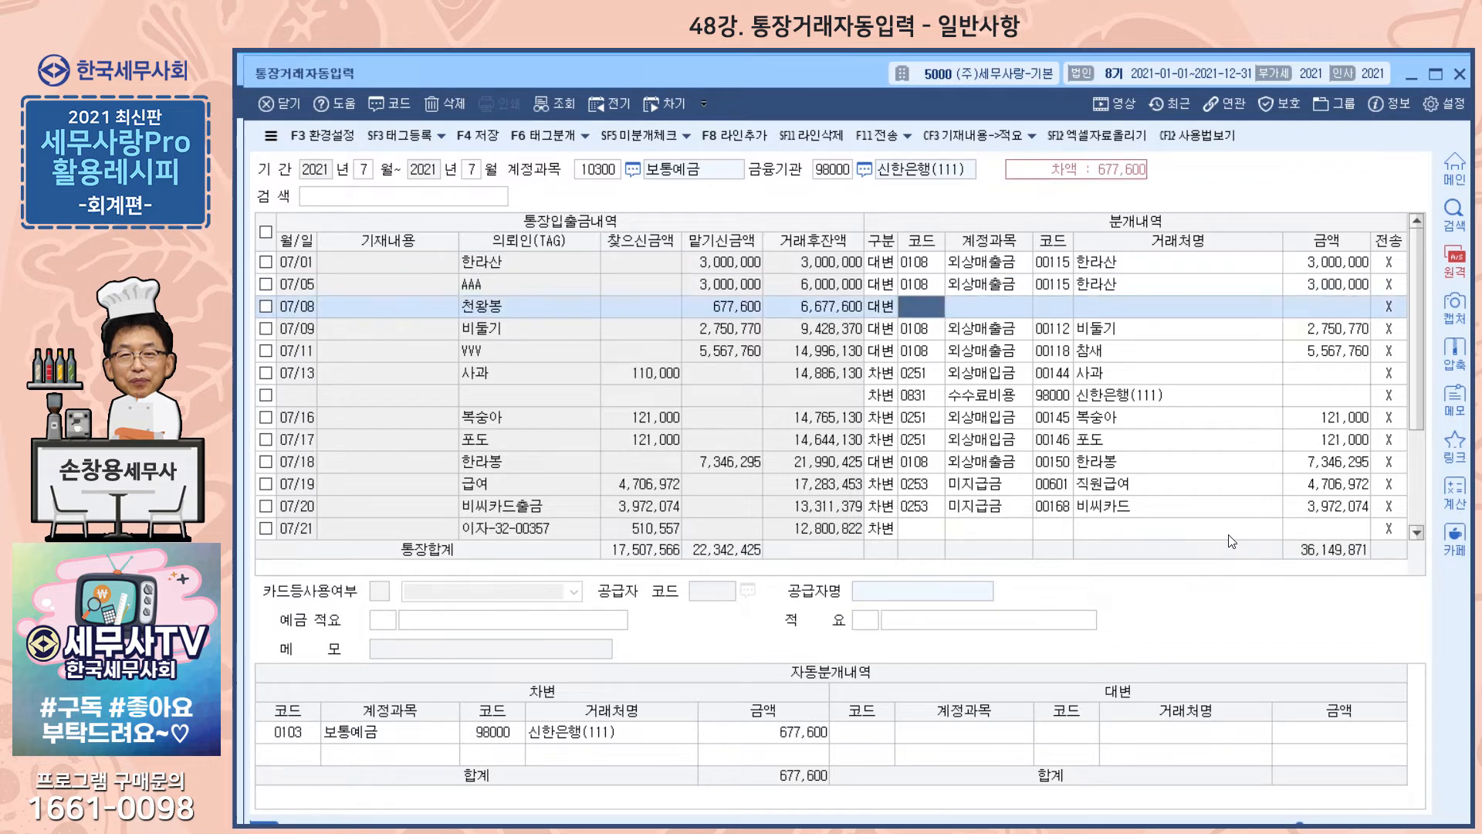
Open the tag registration settings, examine the AAA tag and its journal entry, and close the settings.
left_click(937, 286)
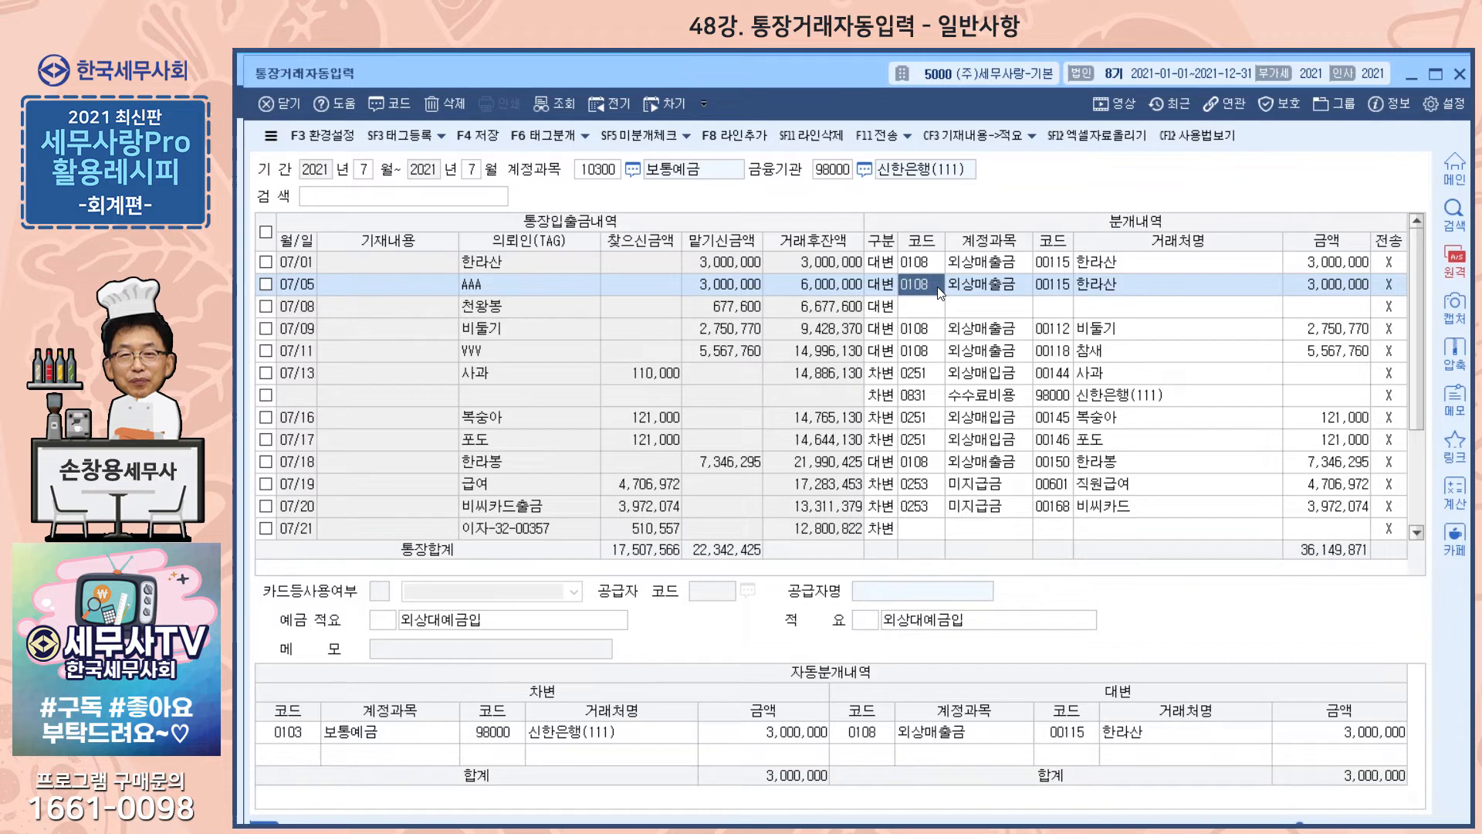
left_click(400, 137)
left_click(456, 506)
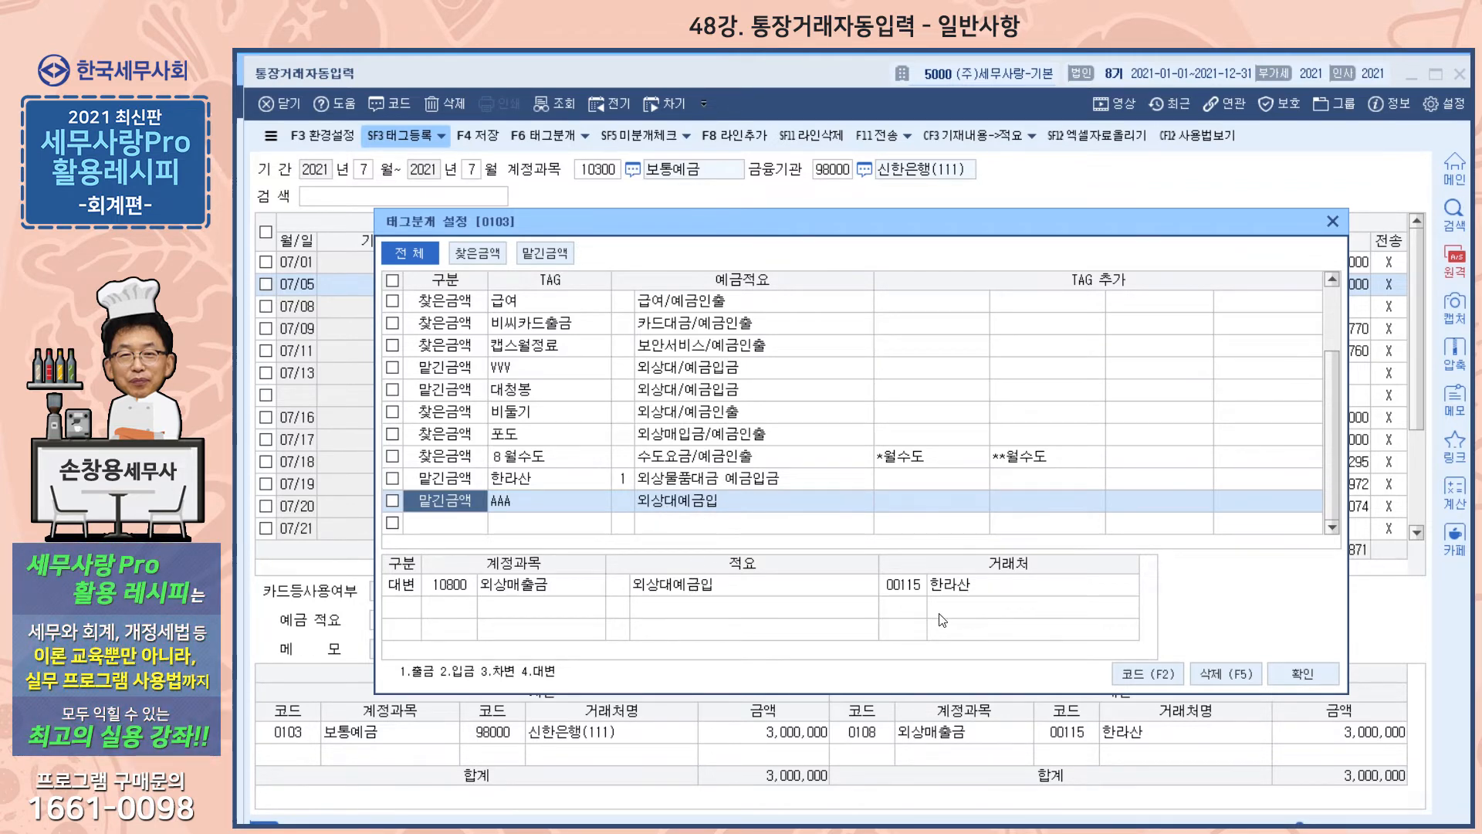
left_click(1336, 222)
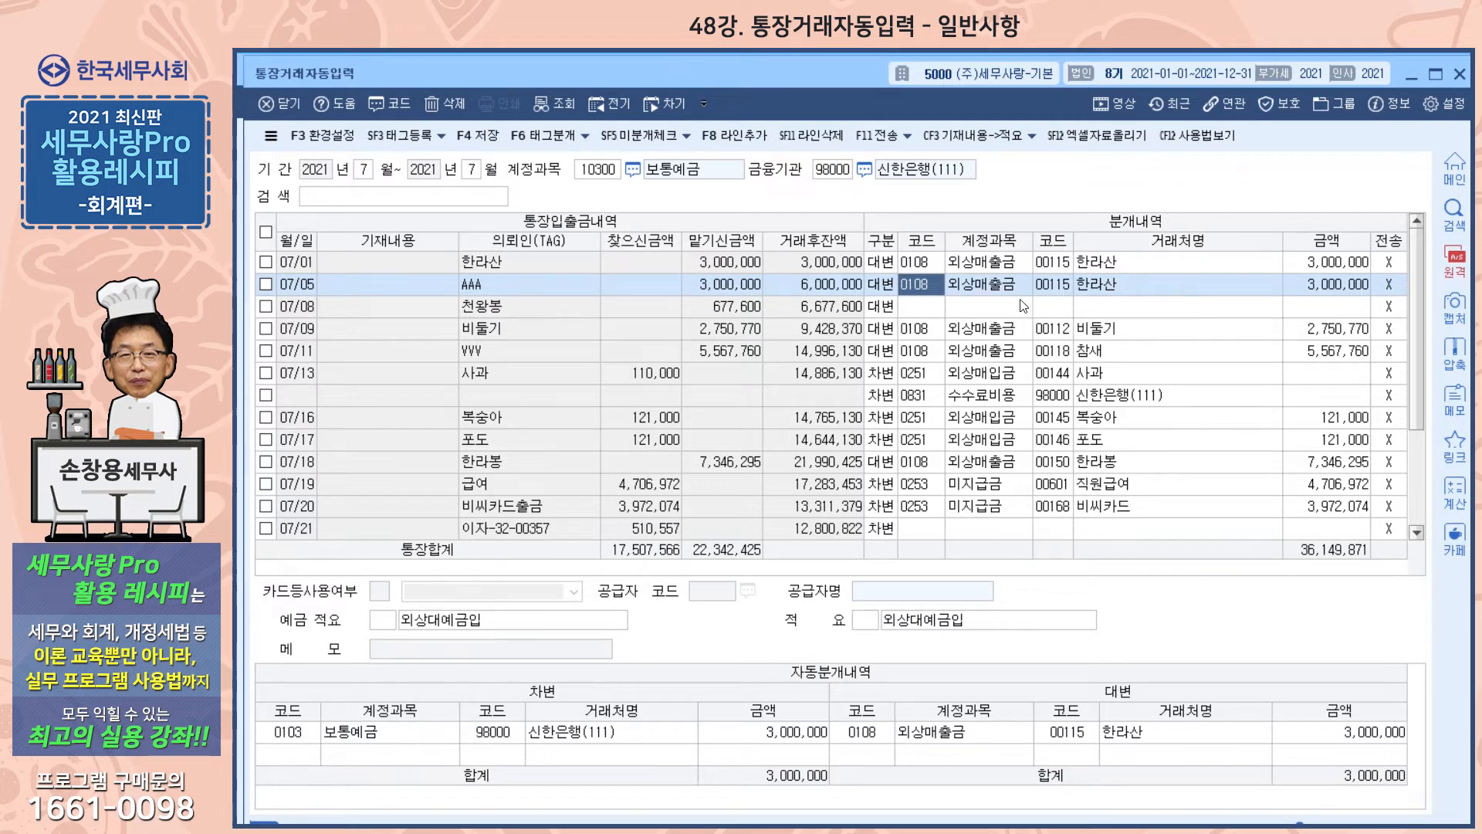
Assign account 108 외상매출금 to the 07/08 천왕봉 deposit and register 천왕봉 as a tag for that account.
left_click(924, 312)
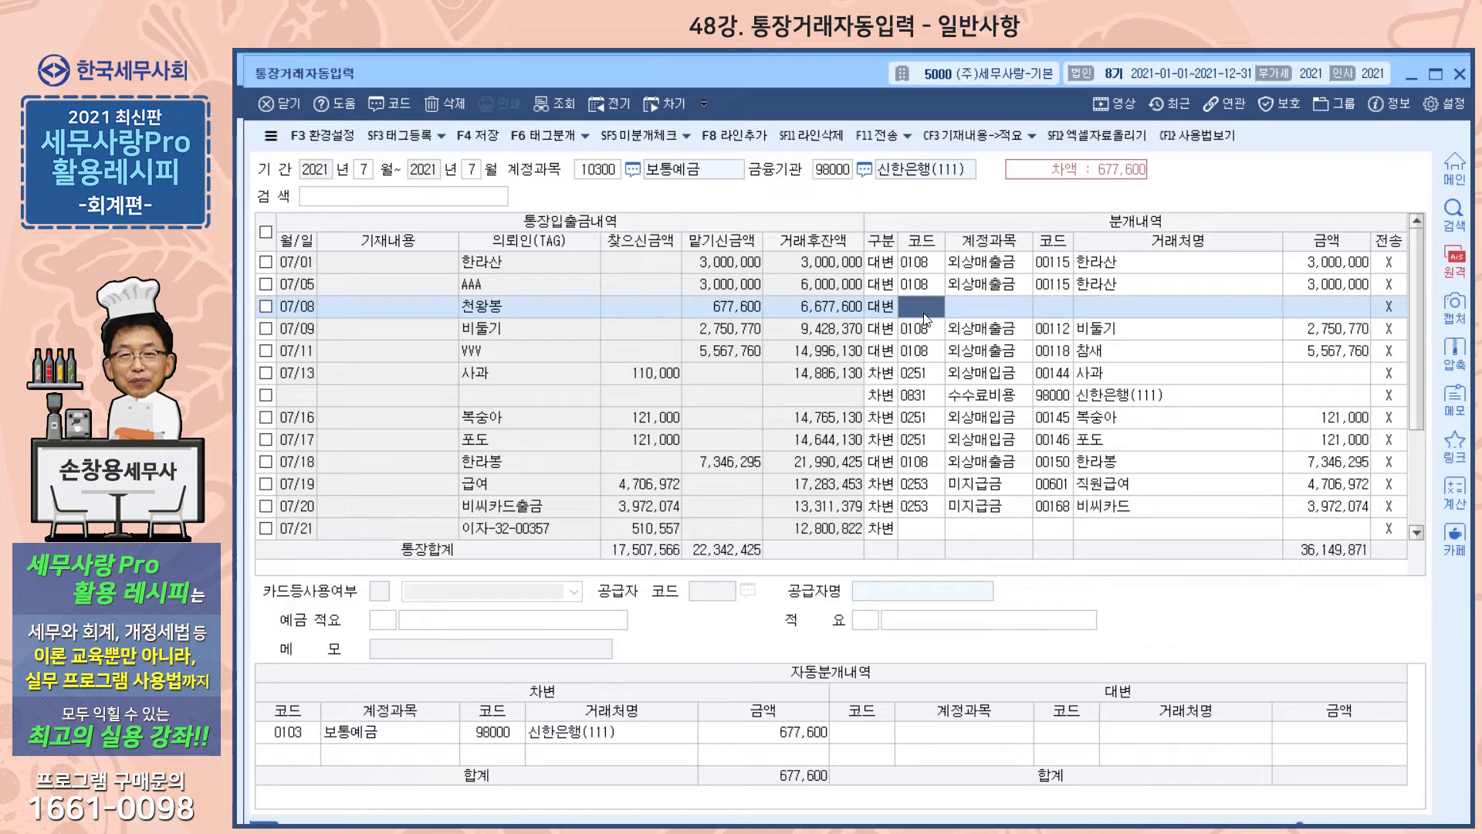
type("108")
key("Return")
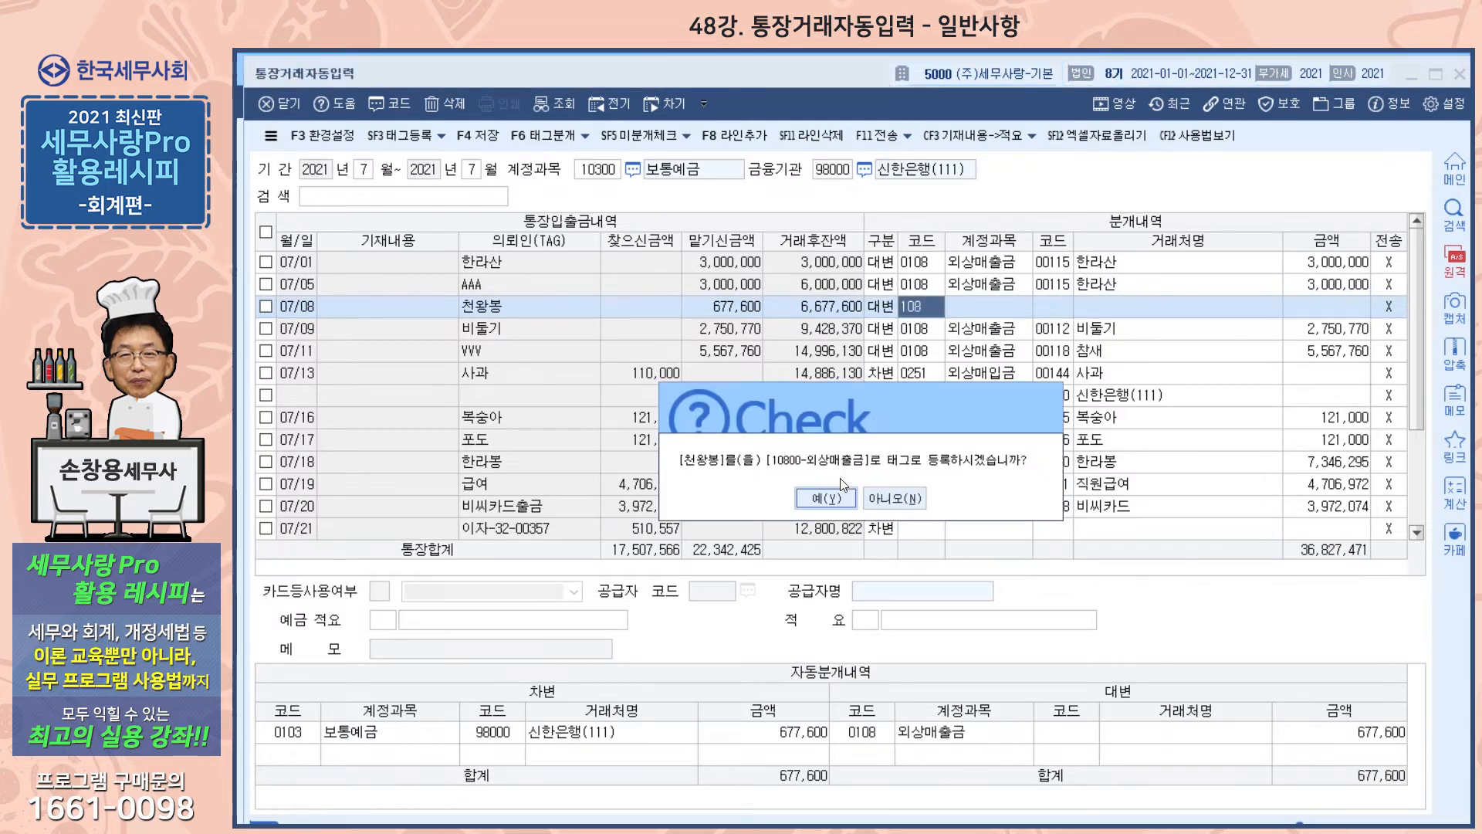
left_click(836, 501)
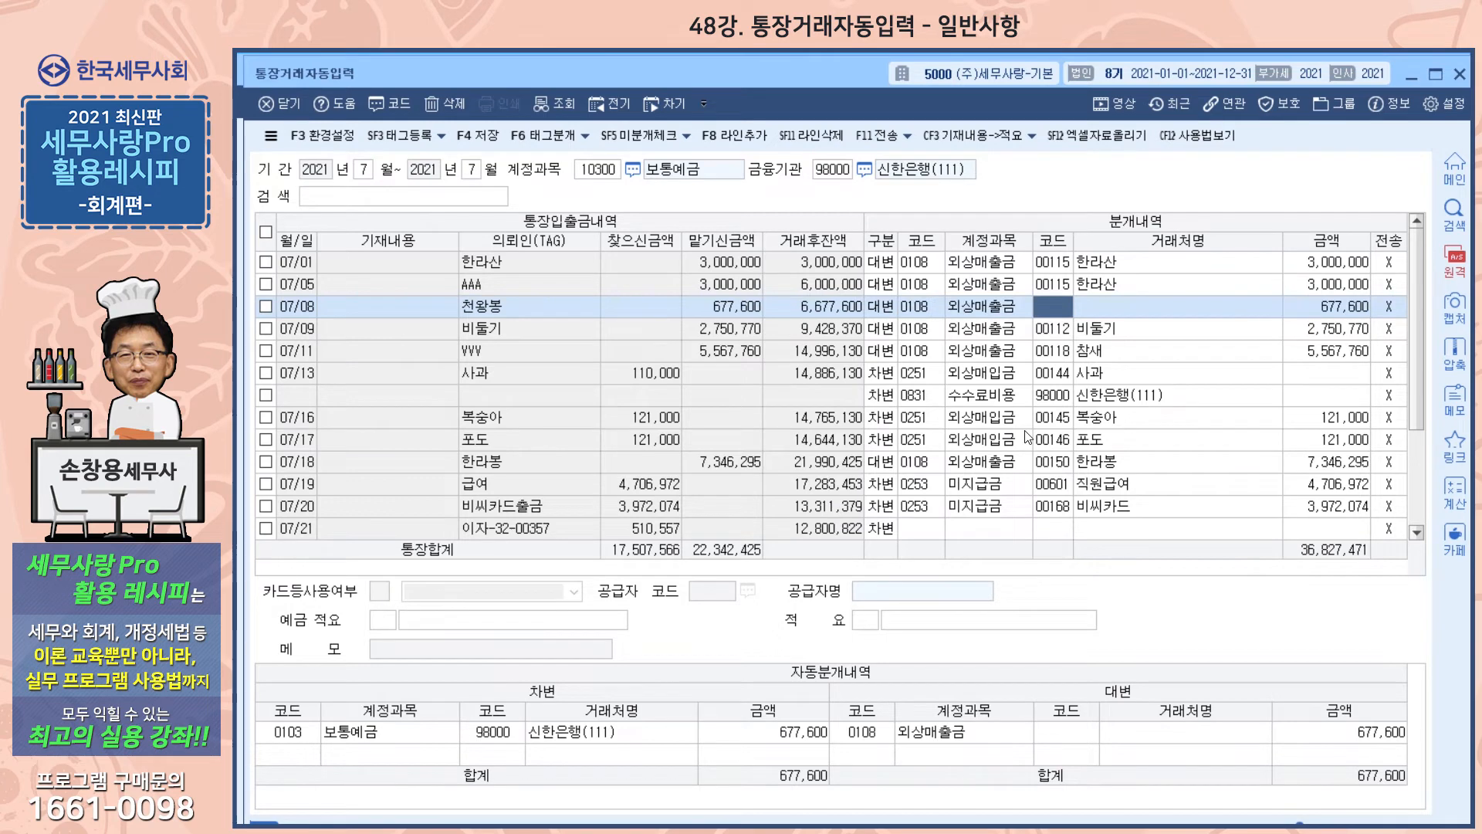
Set 00111 천왕봉 as the counterparty of the 07/08 deposit and choose 예금 적요 1, 외상물품대금 예금입금.
type("천왕")
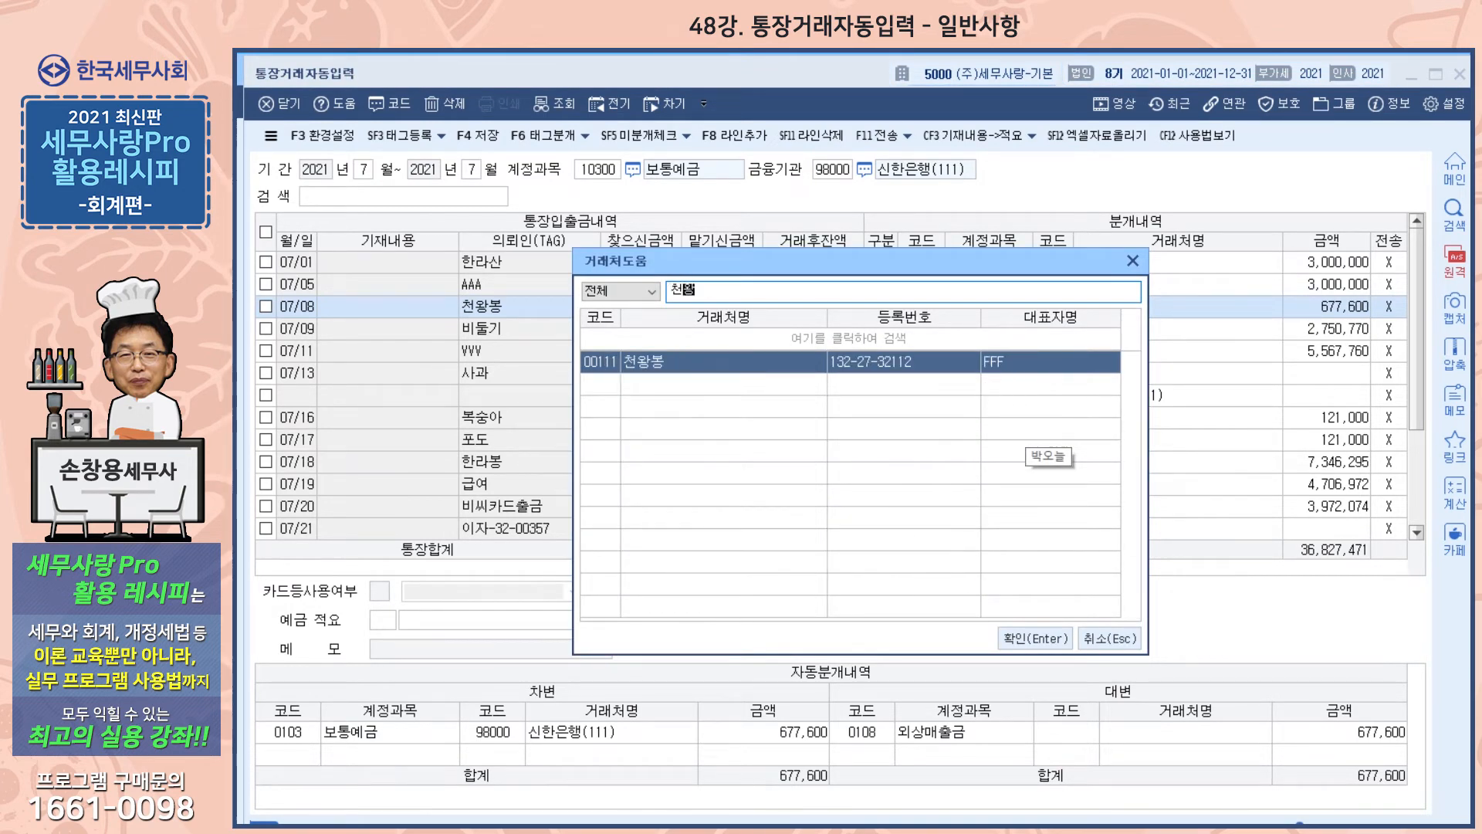
key("Return")
key("Return")
type("1")
key("Return")
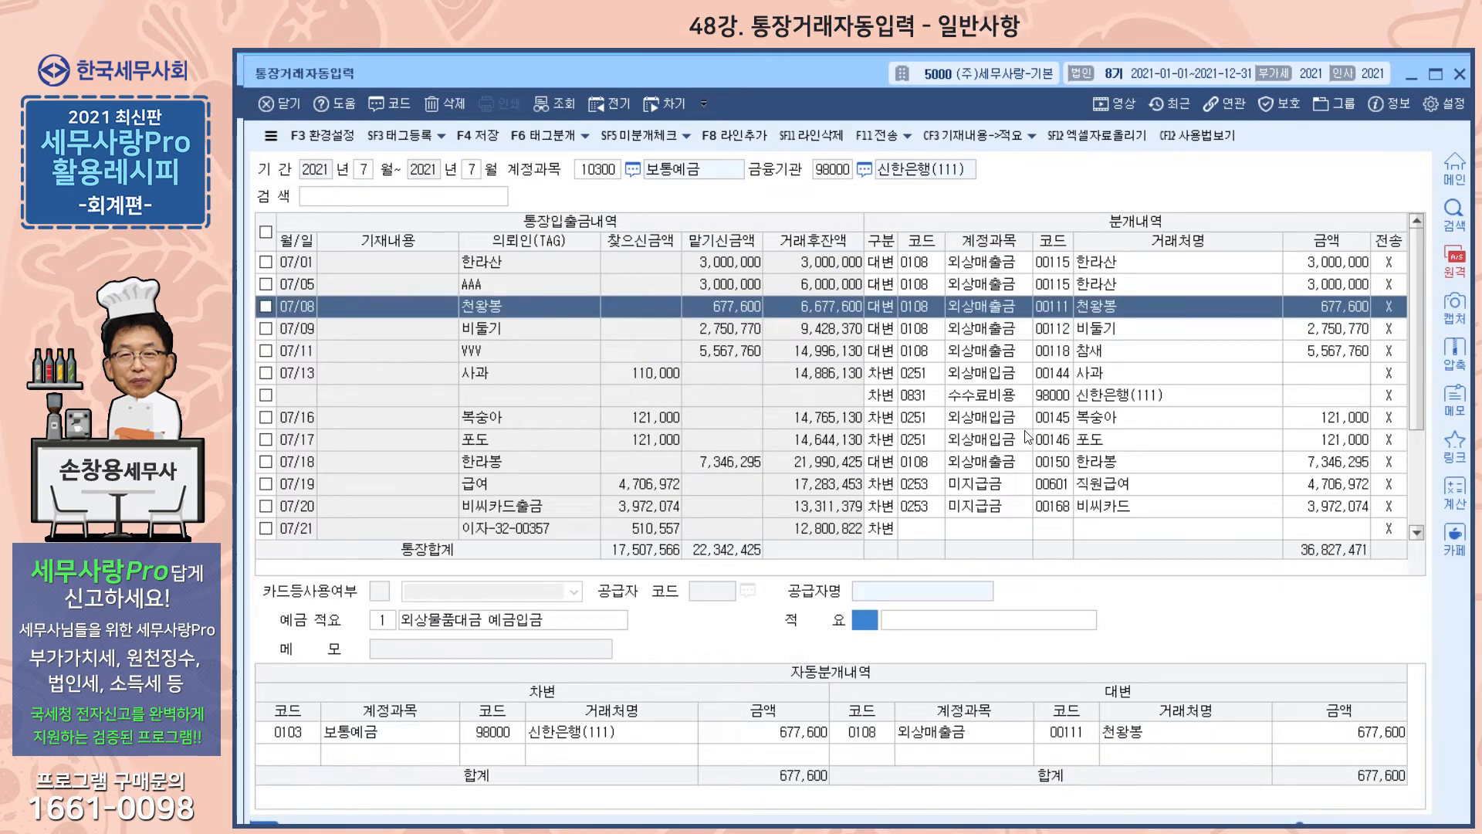
key("Return")
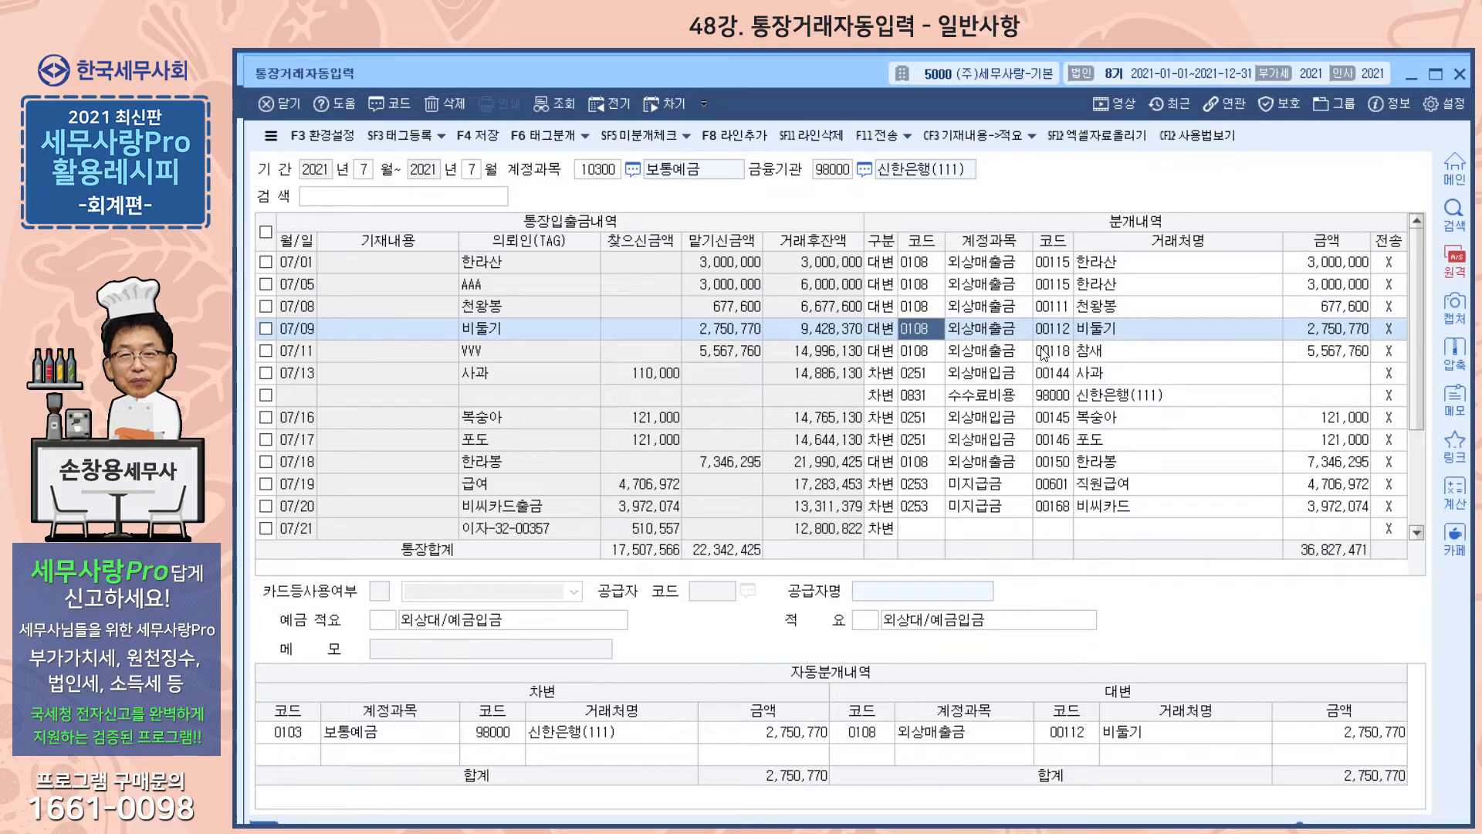
Delete the 0831 수수료비용 line below the 07/13 사과 withdrawal.
left_click(1108, 397)
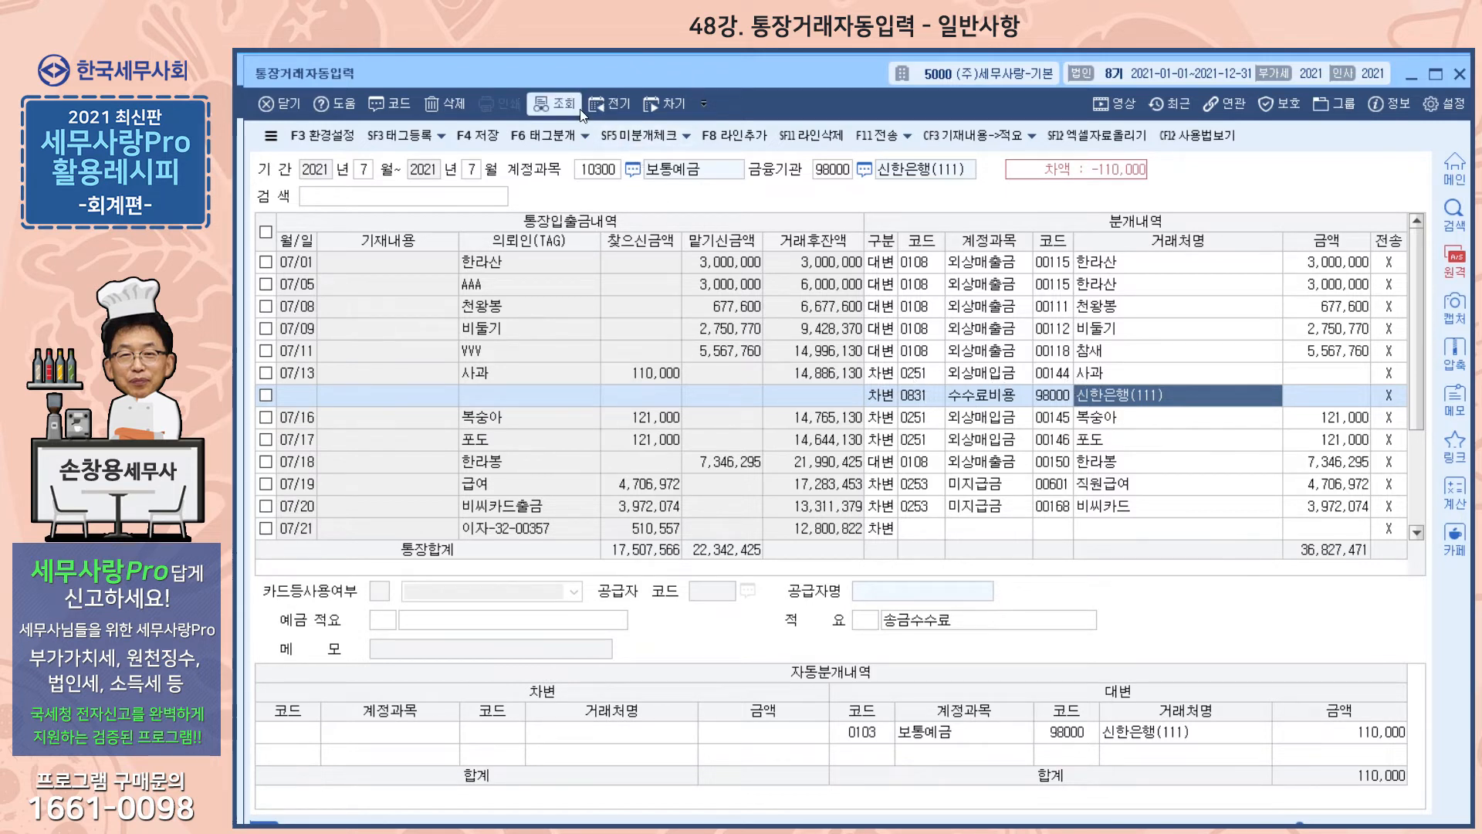
left_click(450, 112)
left_click(825, 513)
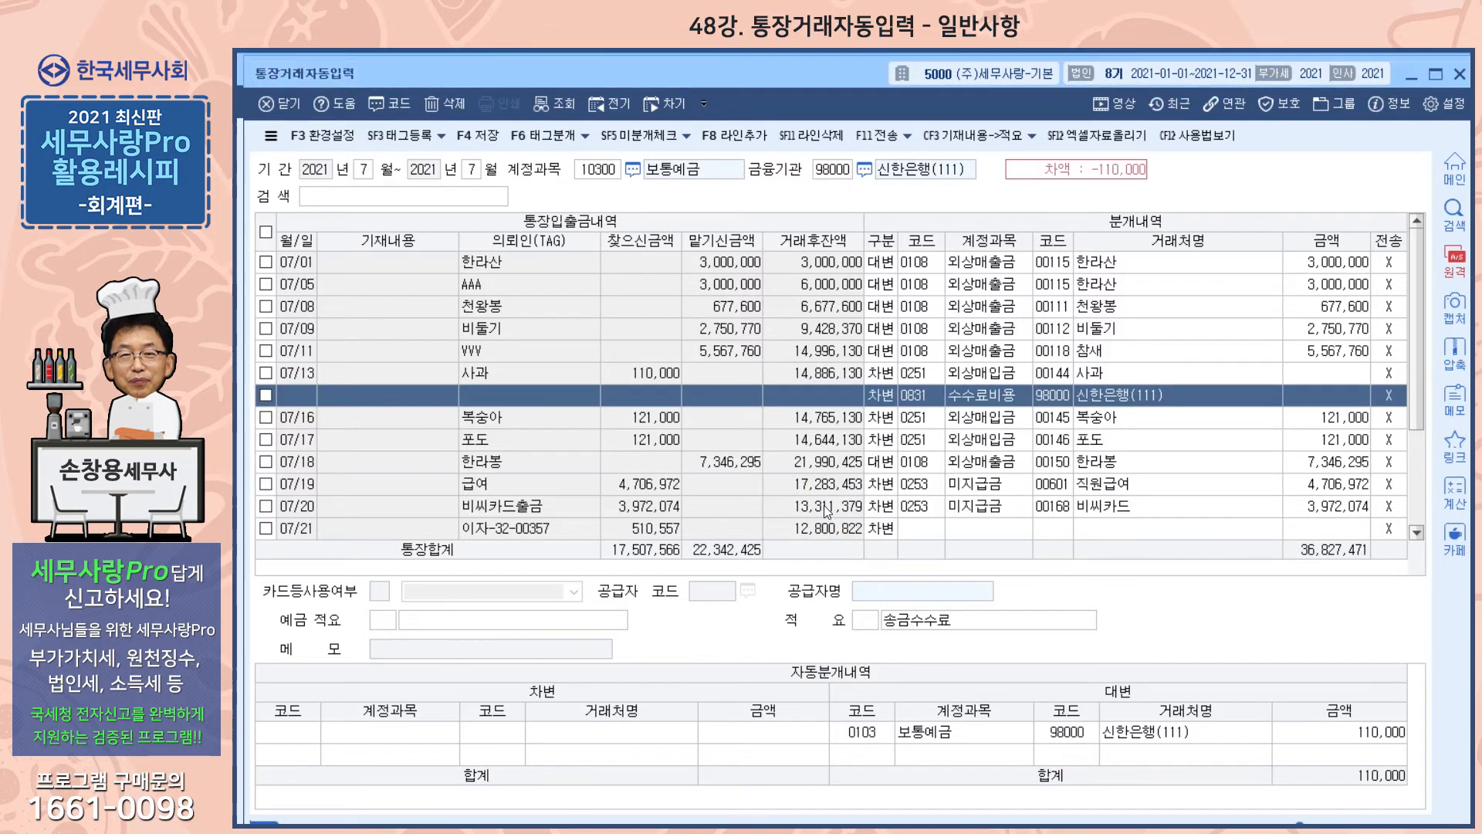
Add a debit line below the 07/13 사과 withdrawal with account 831 수수료비용, counterparty 98000 신한은행(111) and amount 1,000.
left_click(1089, 378)
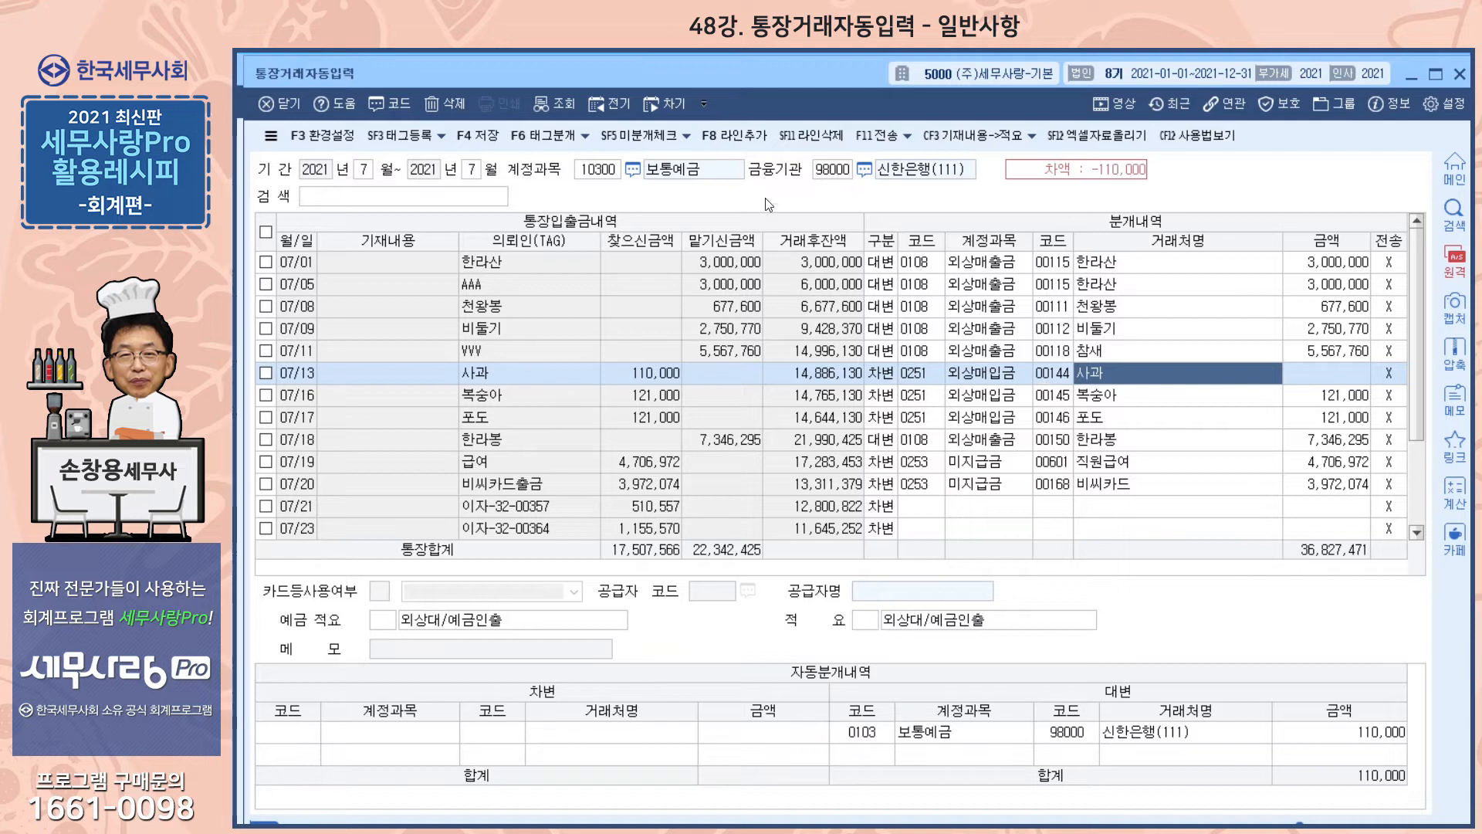
left_click(737, 135)
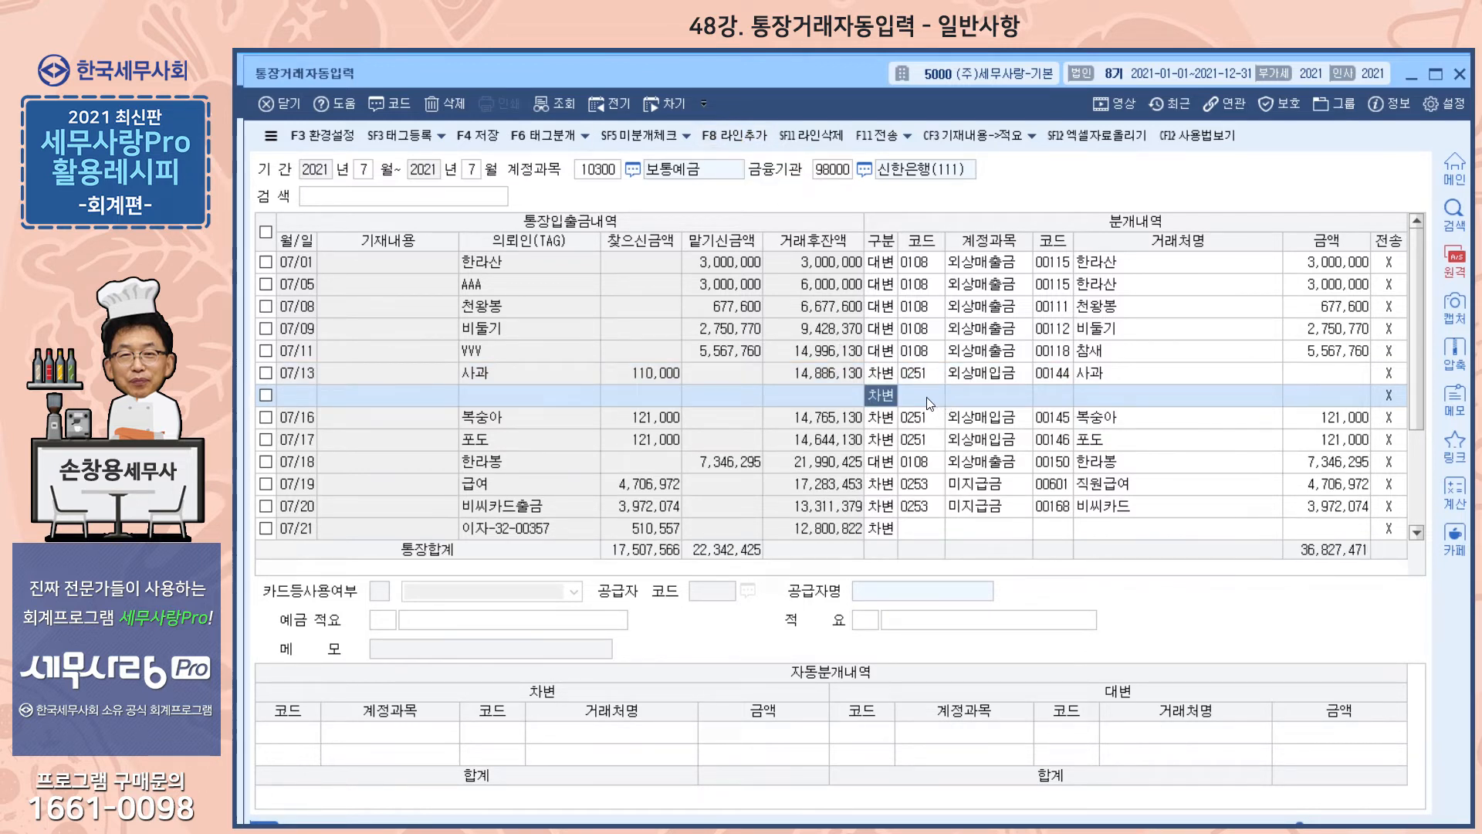
left_click(1129, 375)
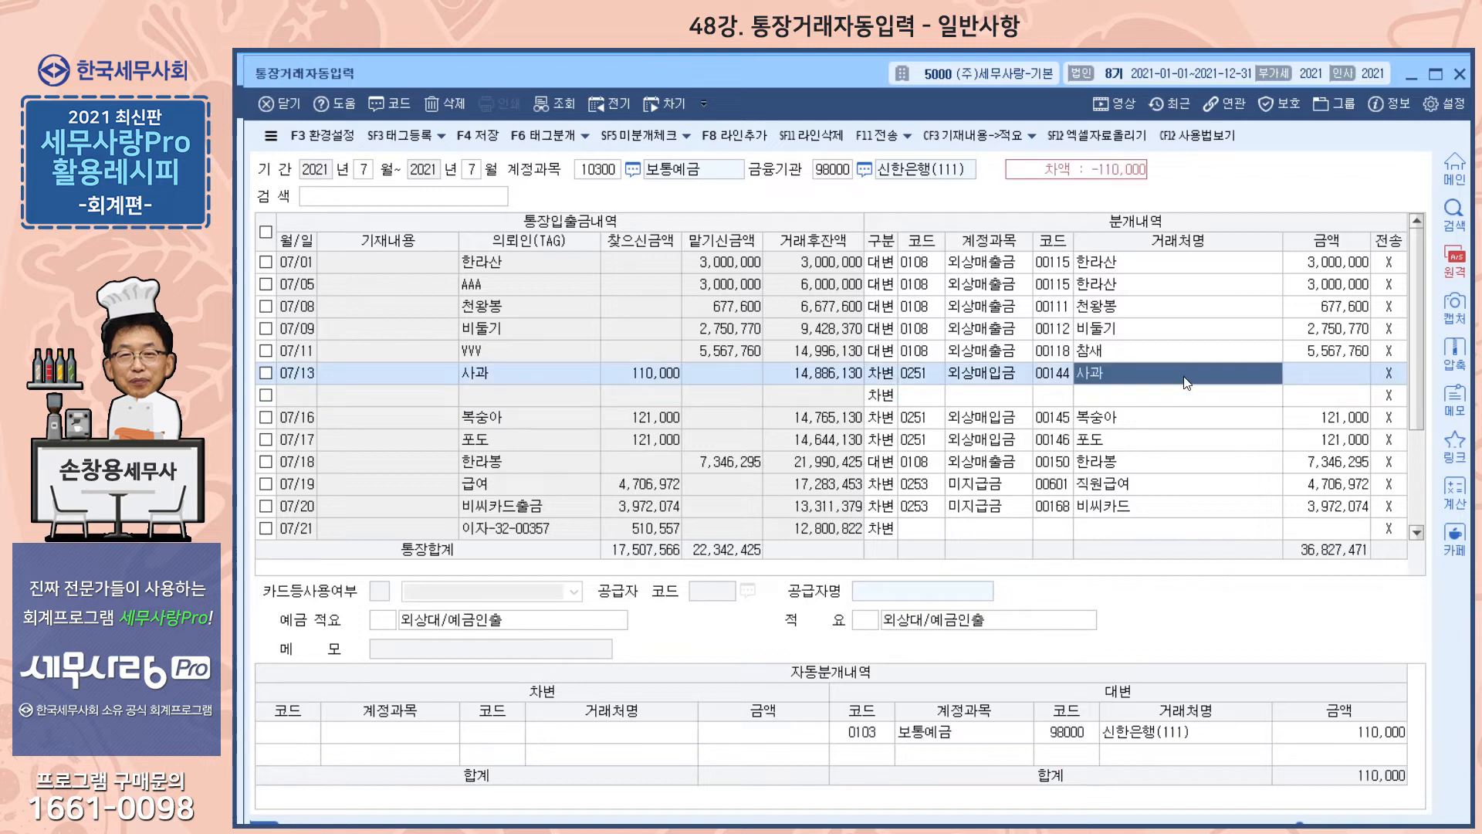
left_click(921, 399)
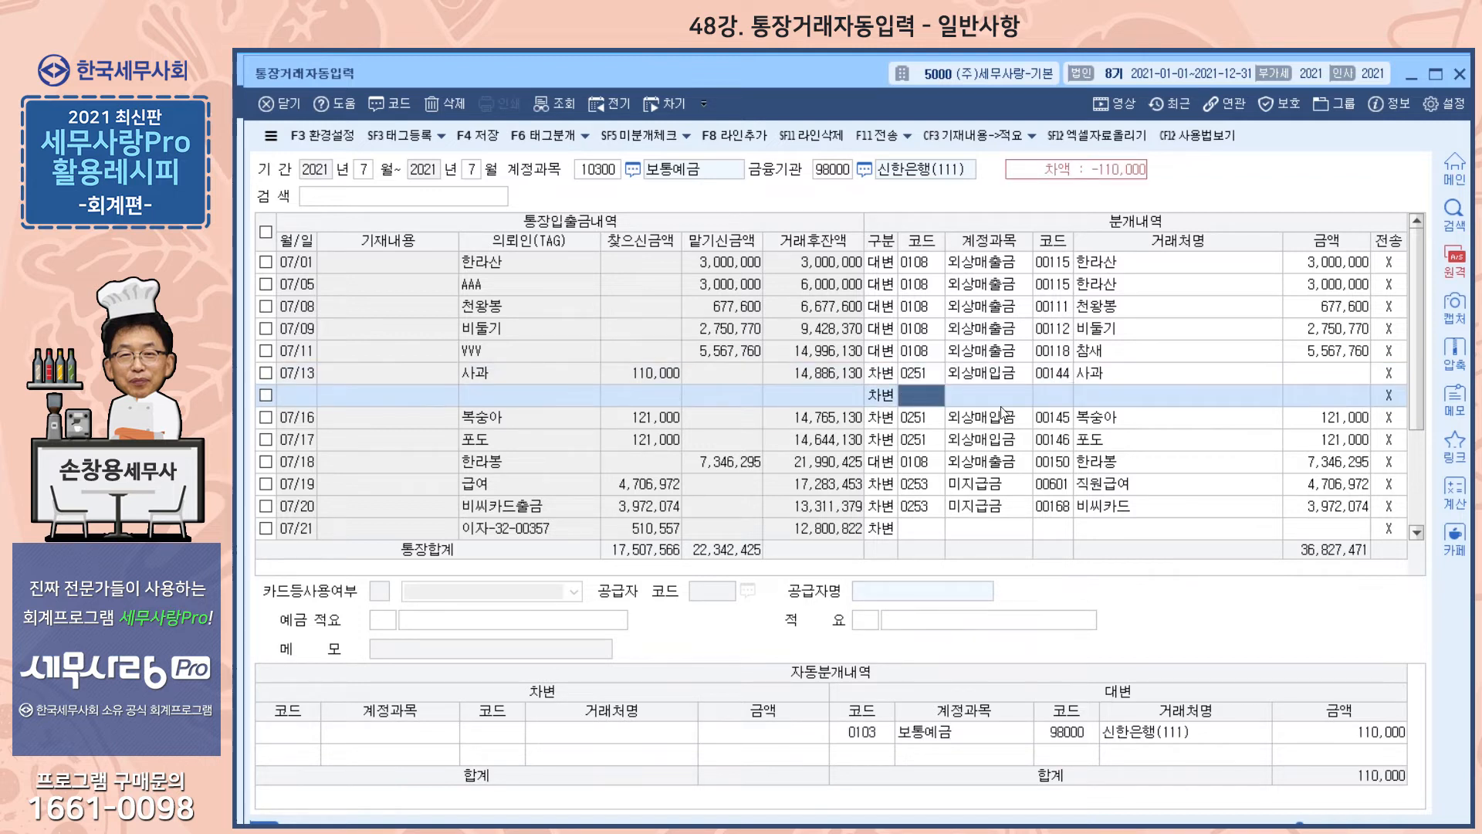
type("0831")
key("Return")
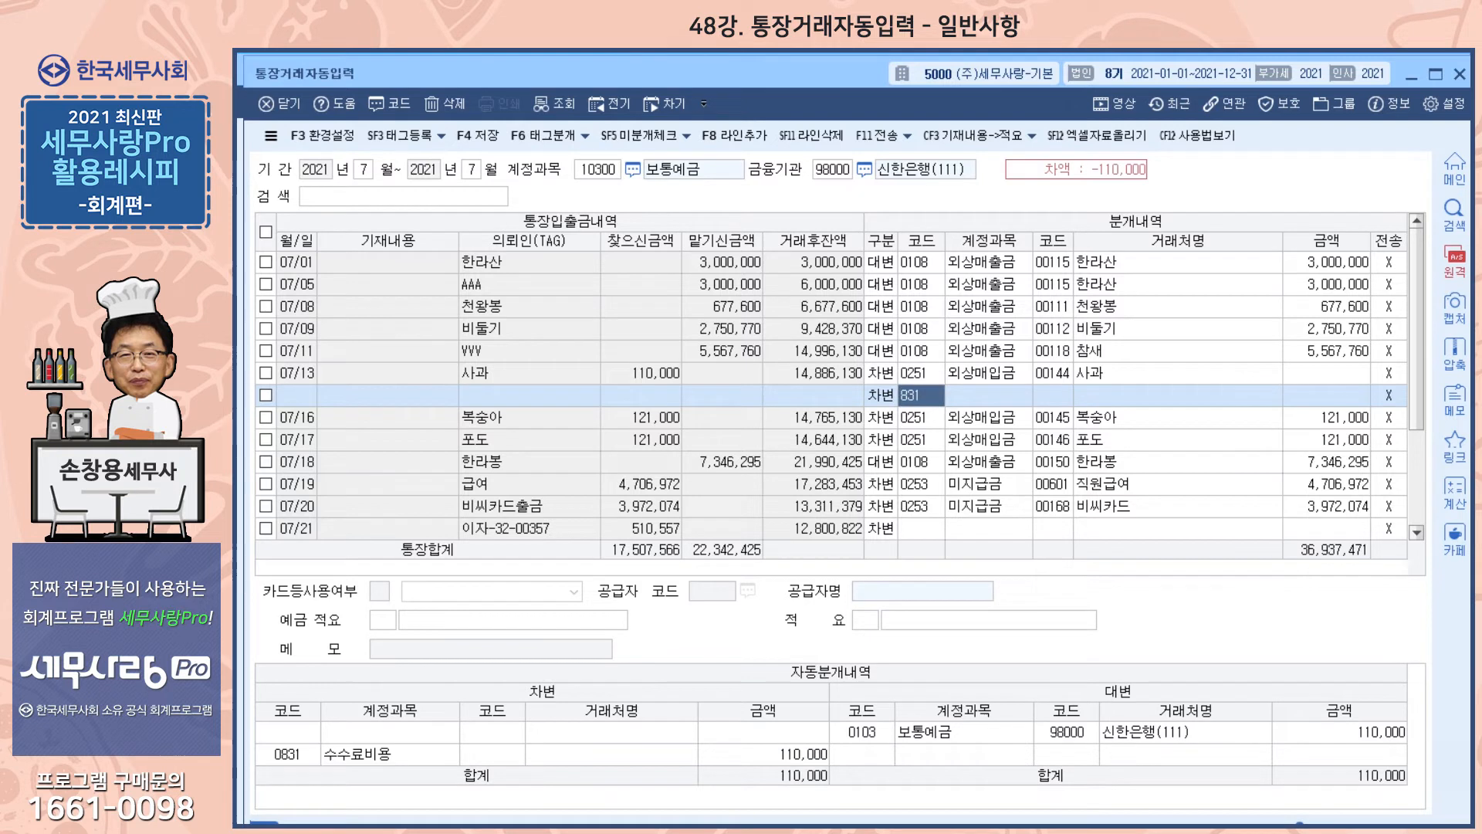
type("98000")
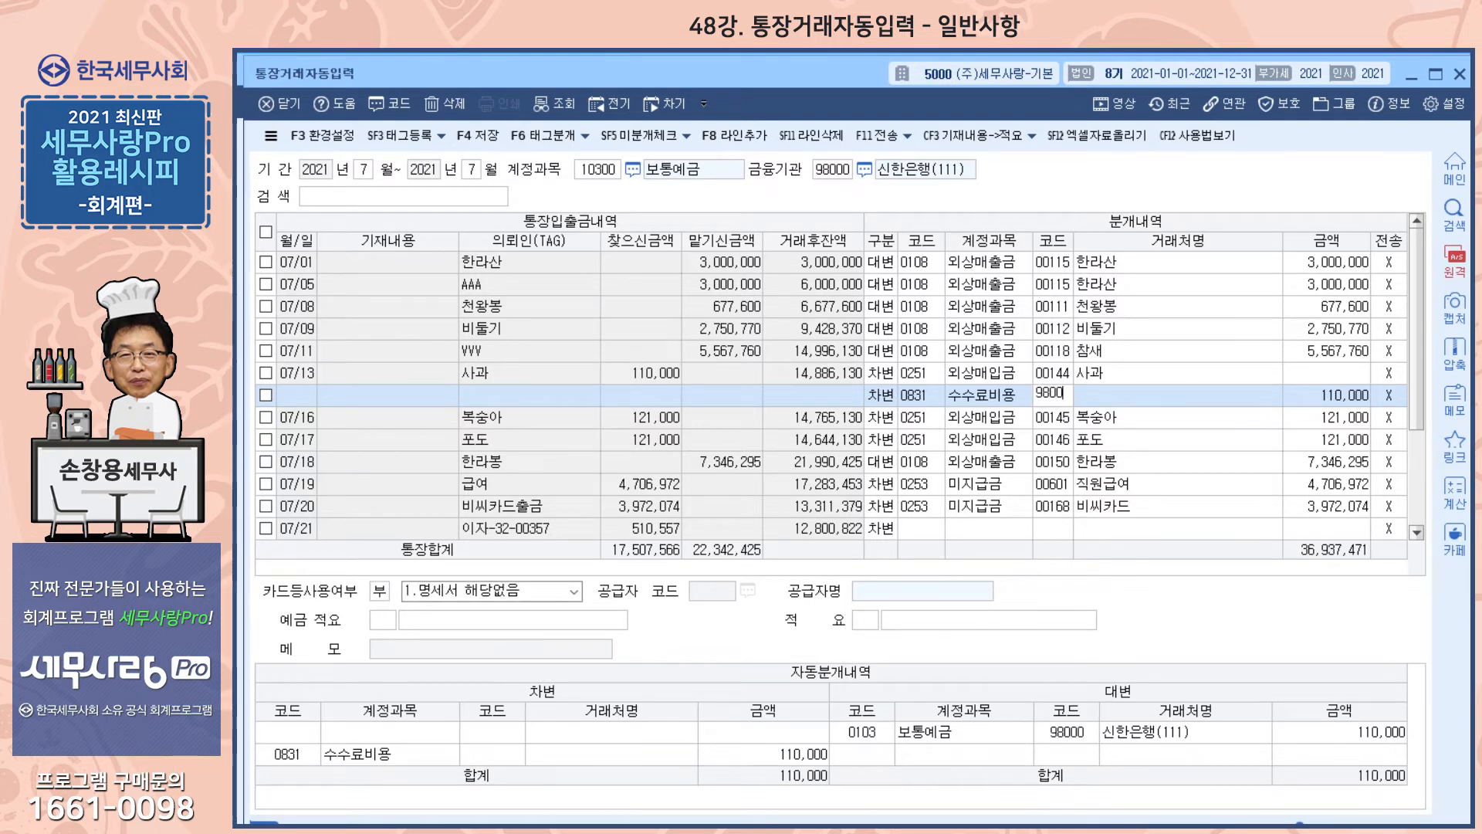
key("Return")
type("1,0")
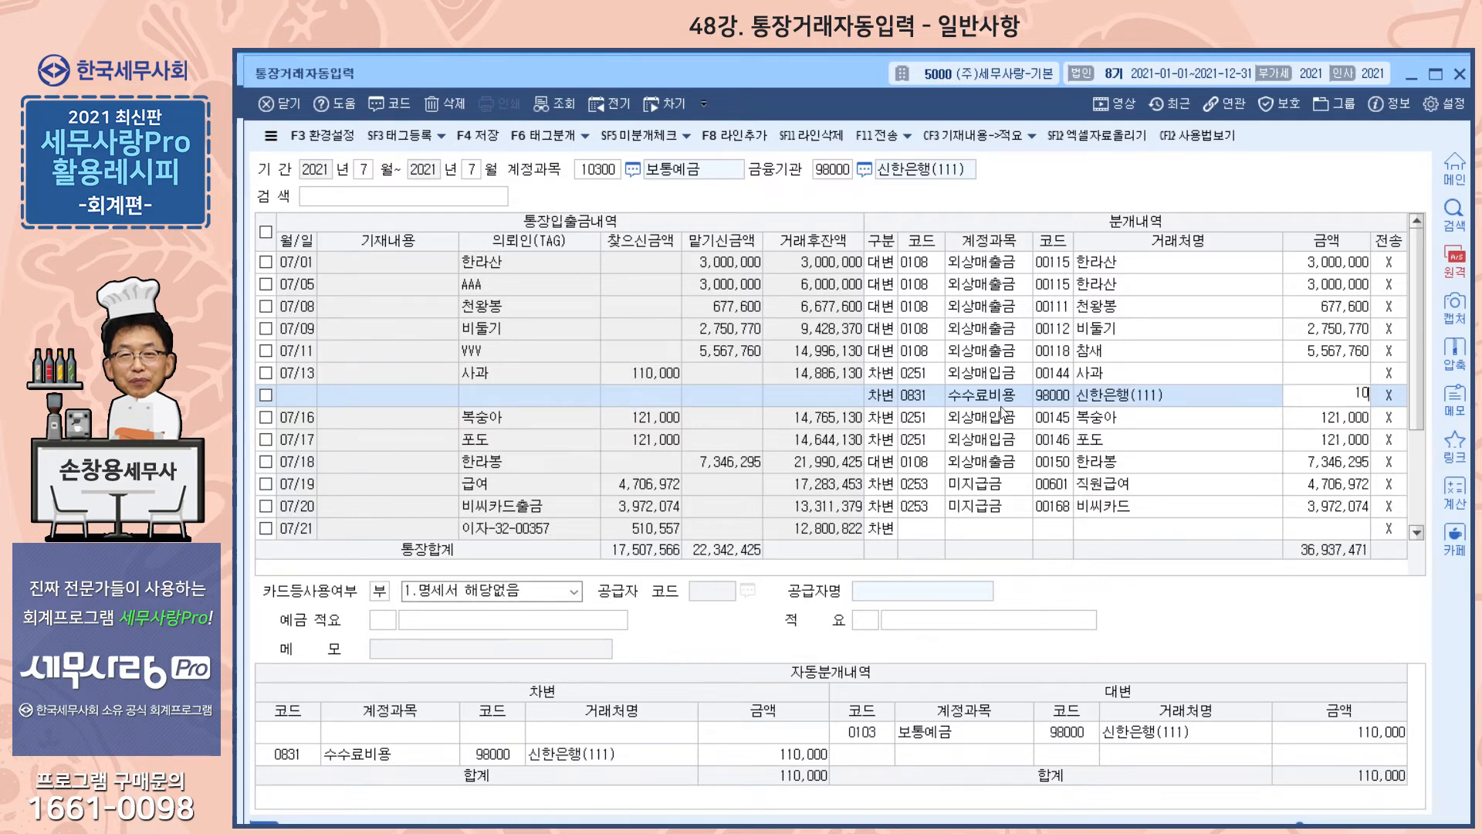
type("00")
key("Return")
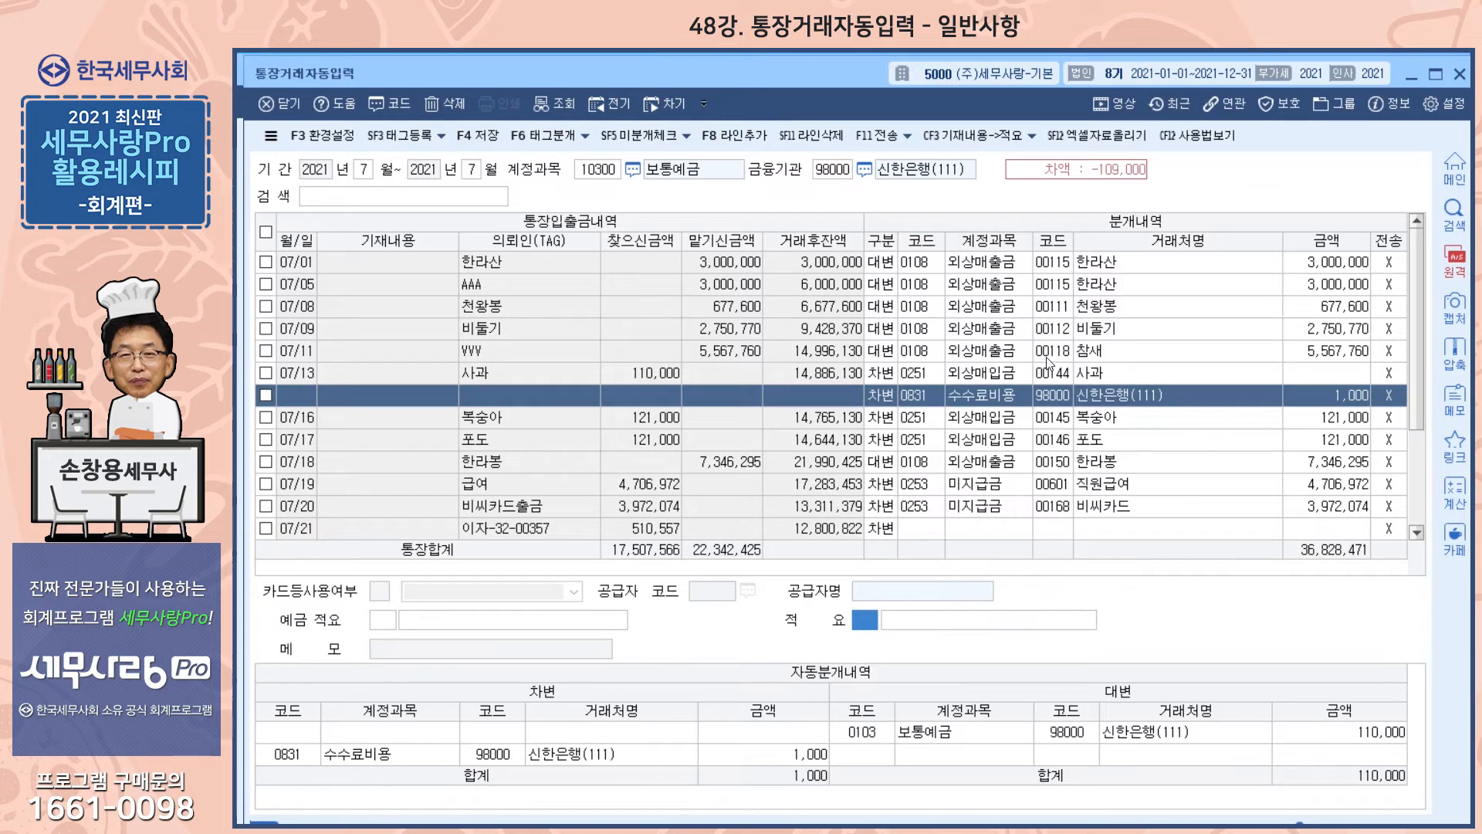
Enter 송금수수료 as the 적요 of the 수수료비용 line.
left_click(996, 622)
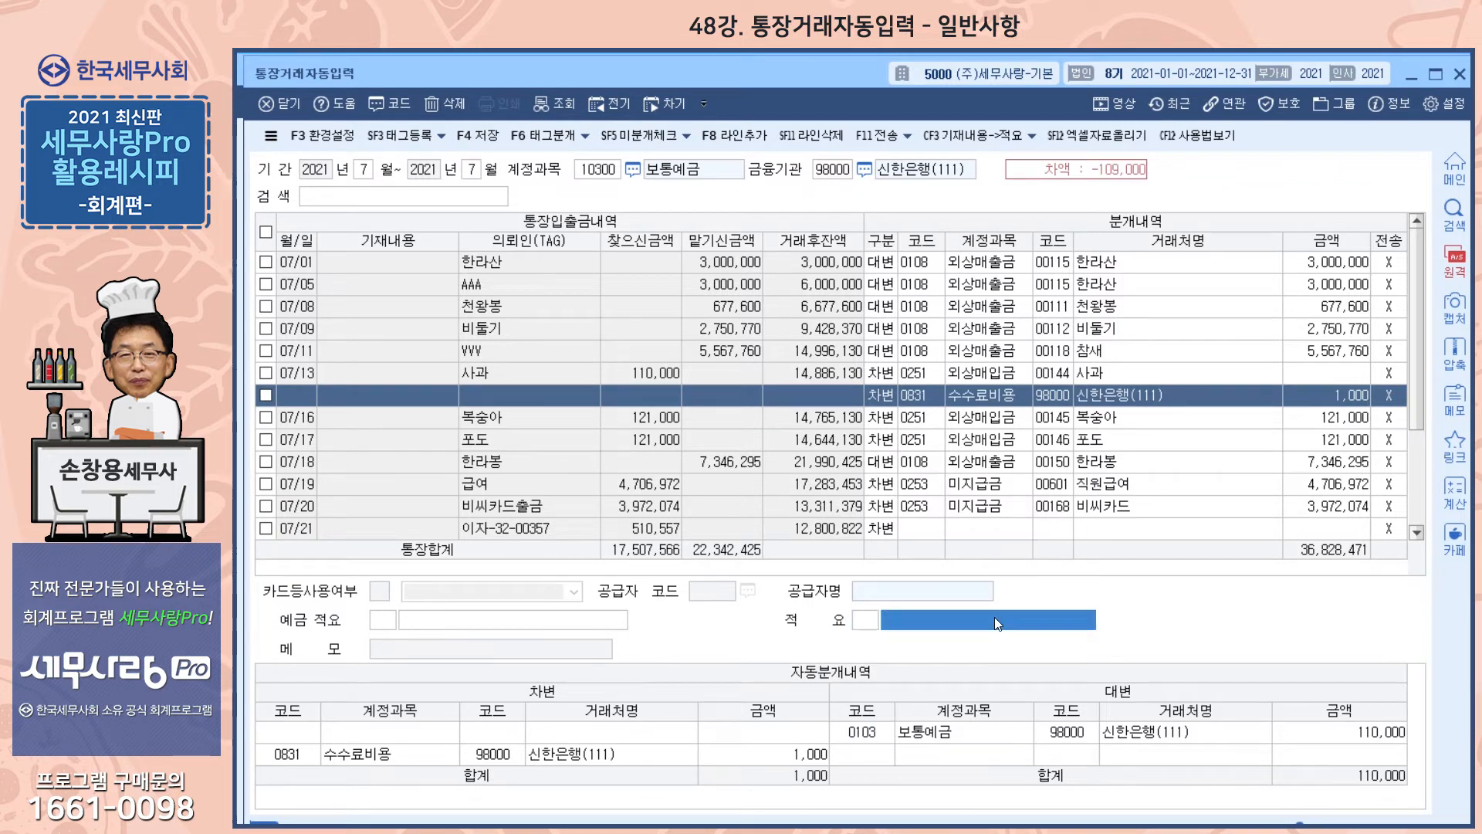
type("송금수수료")
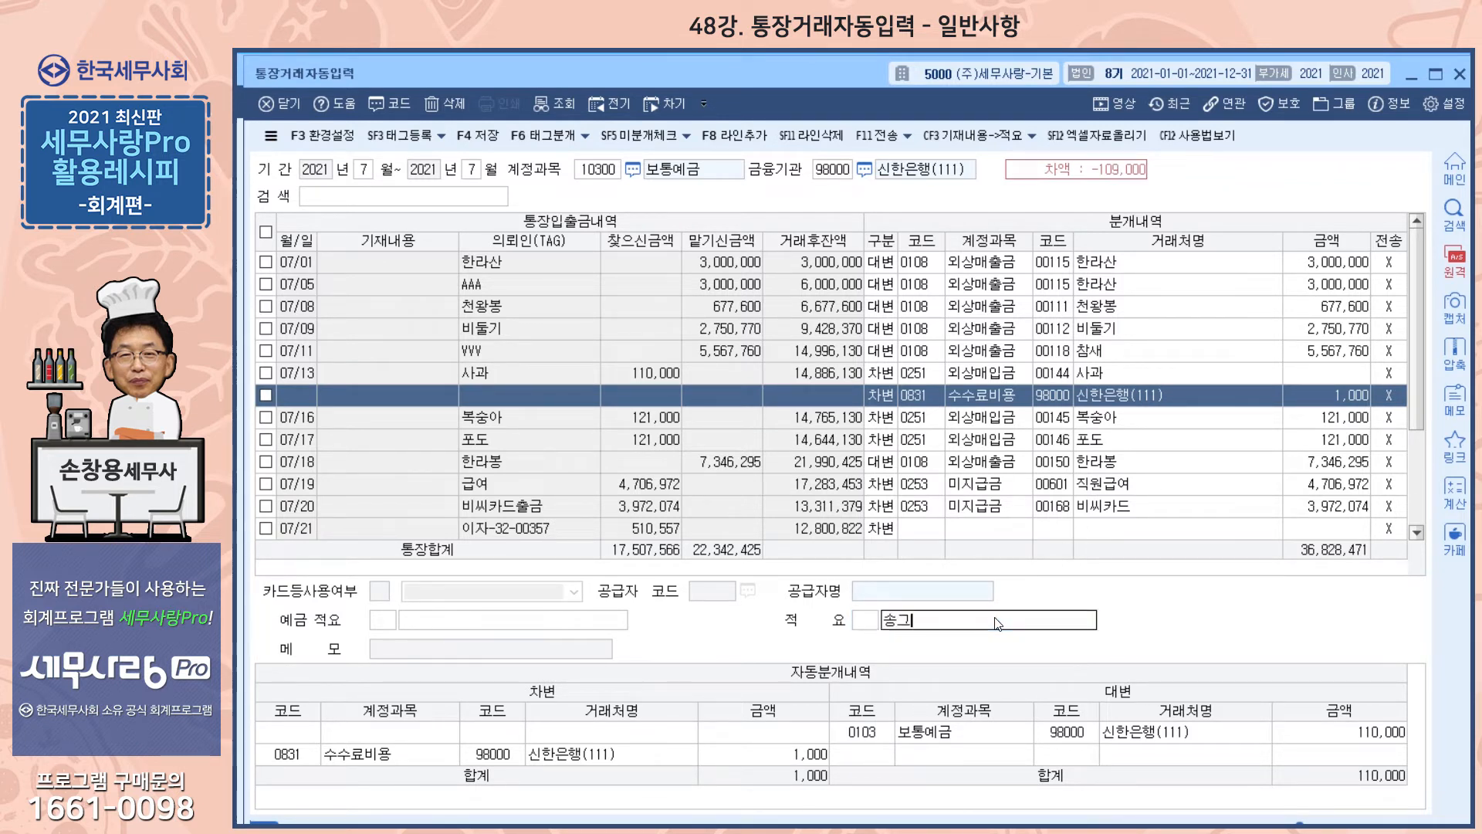
key("Return")
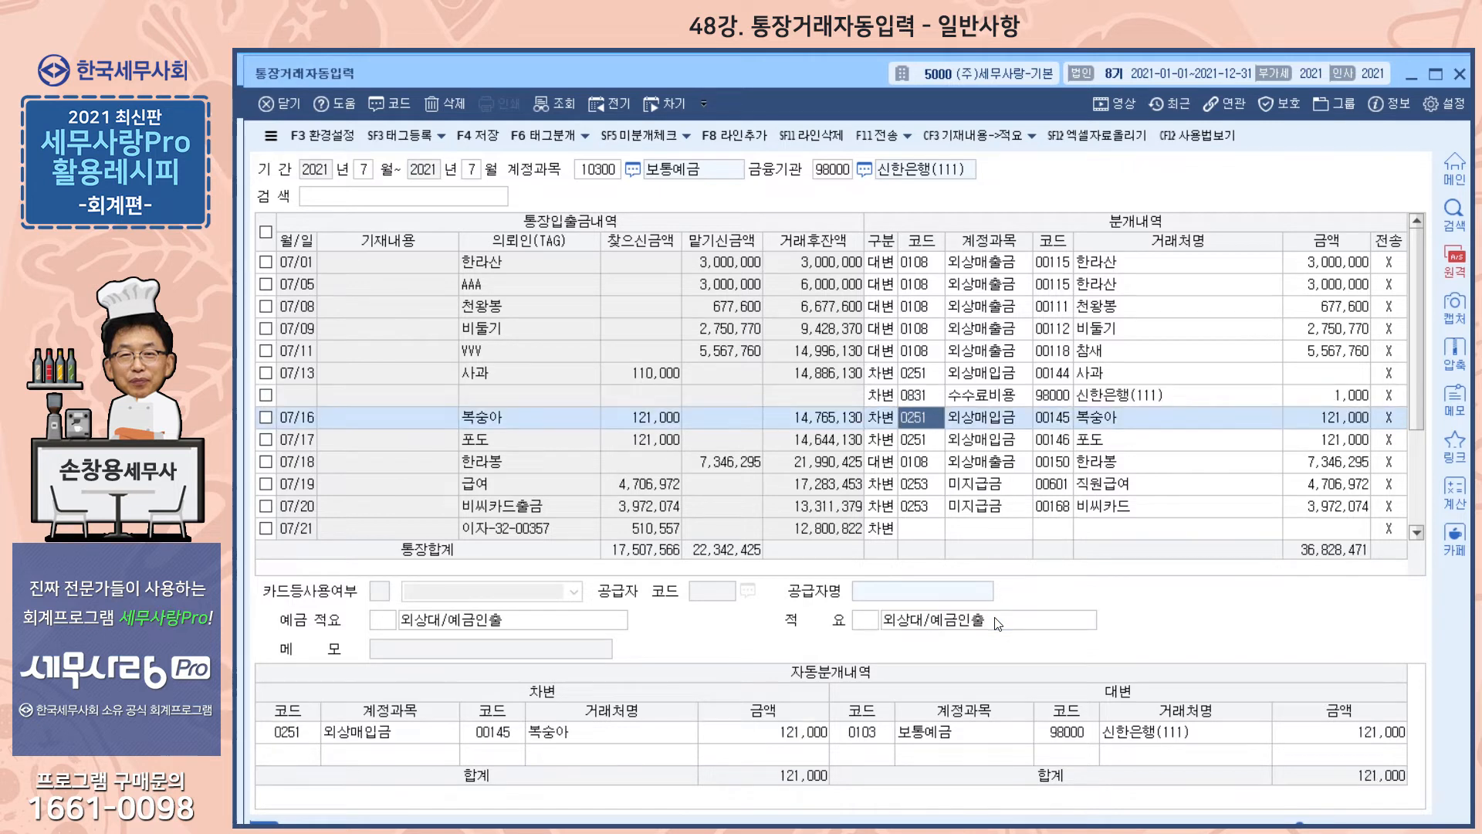
Set the amount of the 07/13 사과 외상매입금 line to 109,000.
left_click(1322, 373)
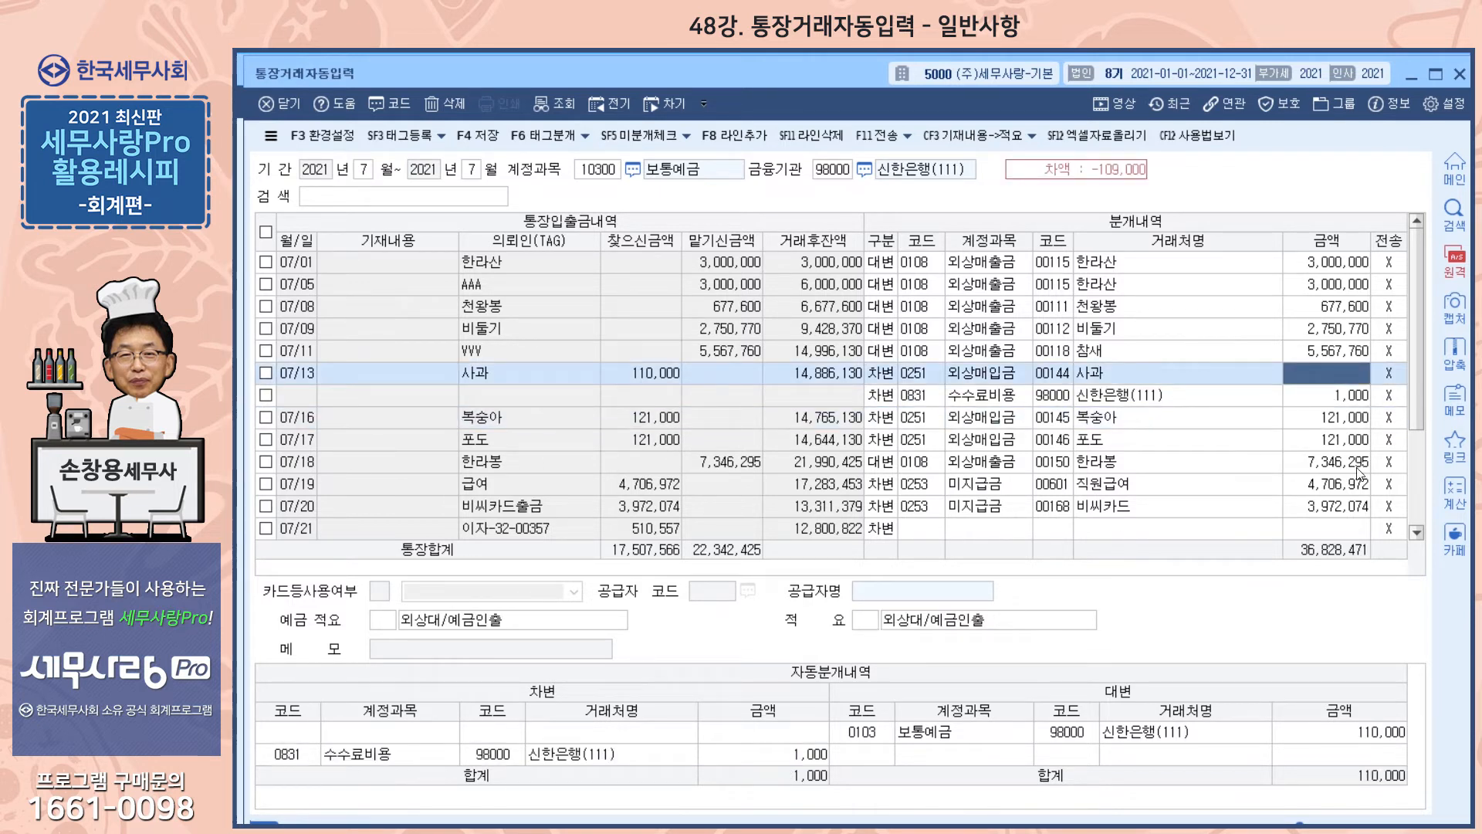
type("1090000")
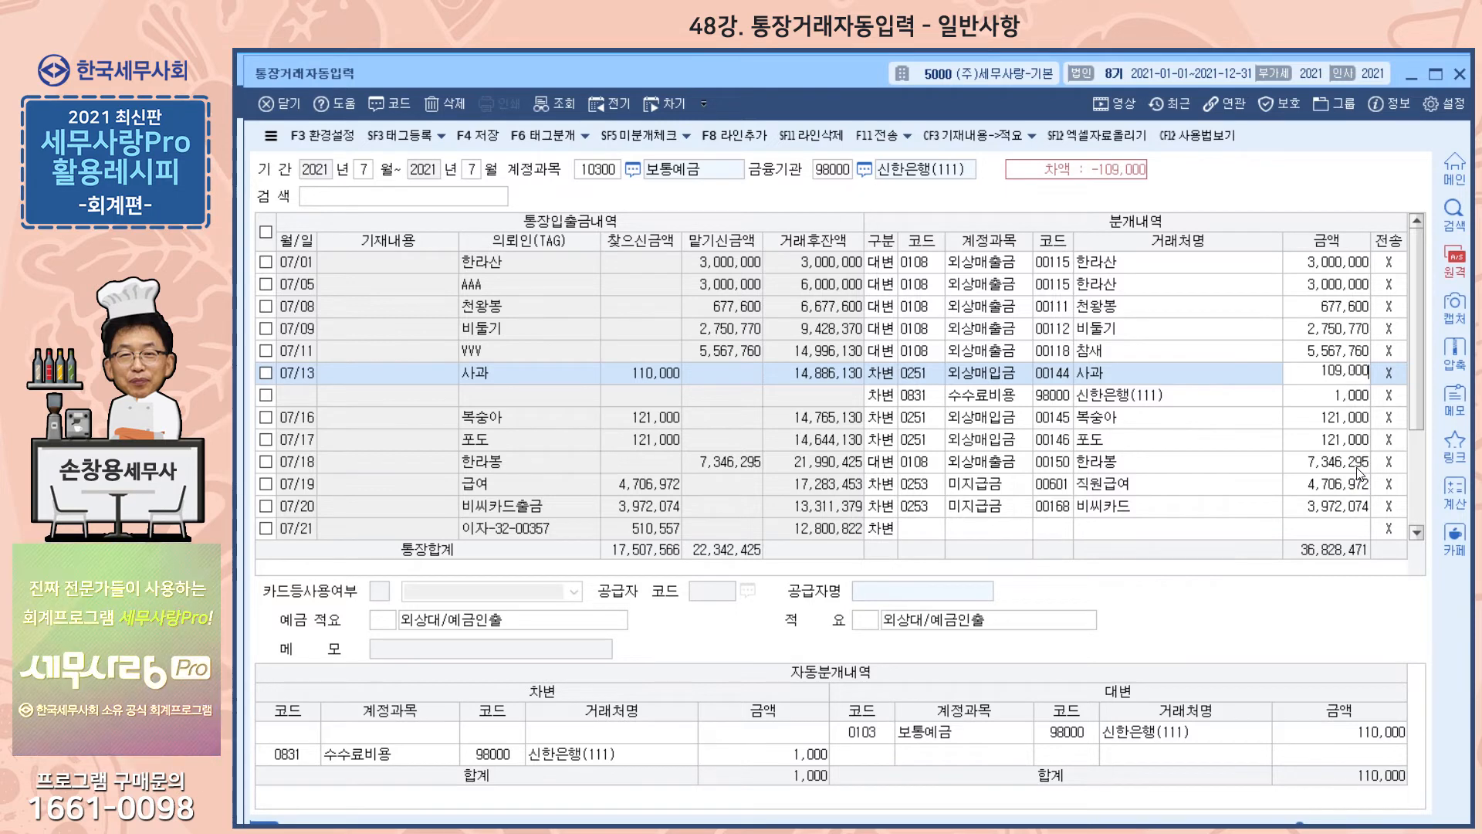
key("Return")
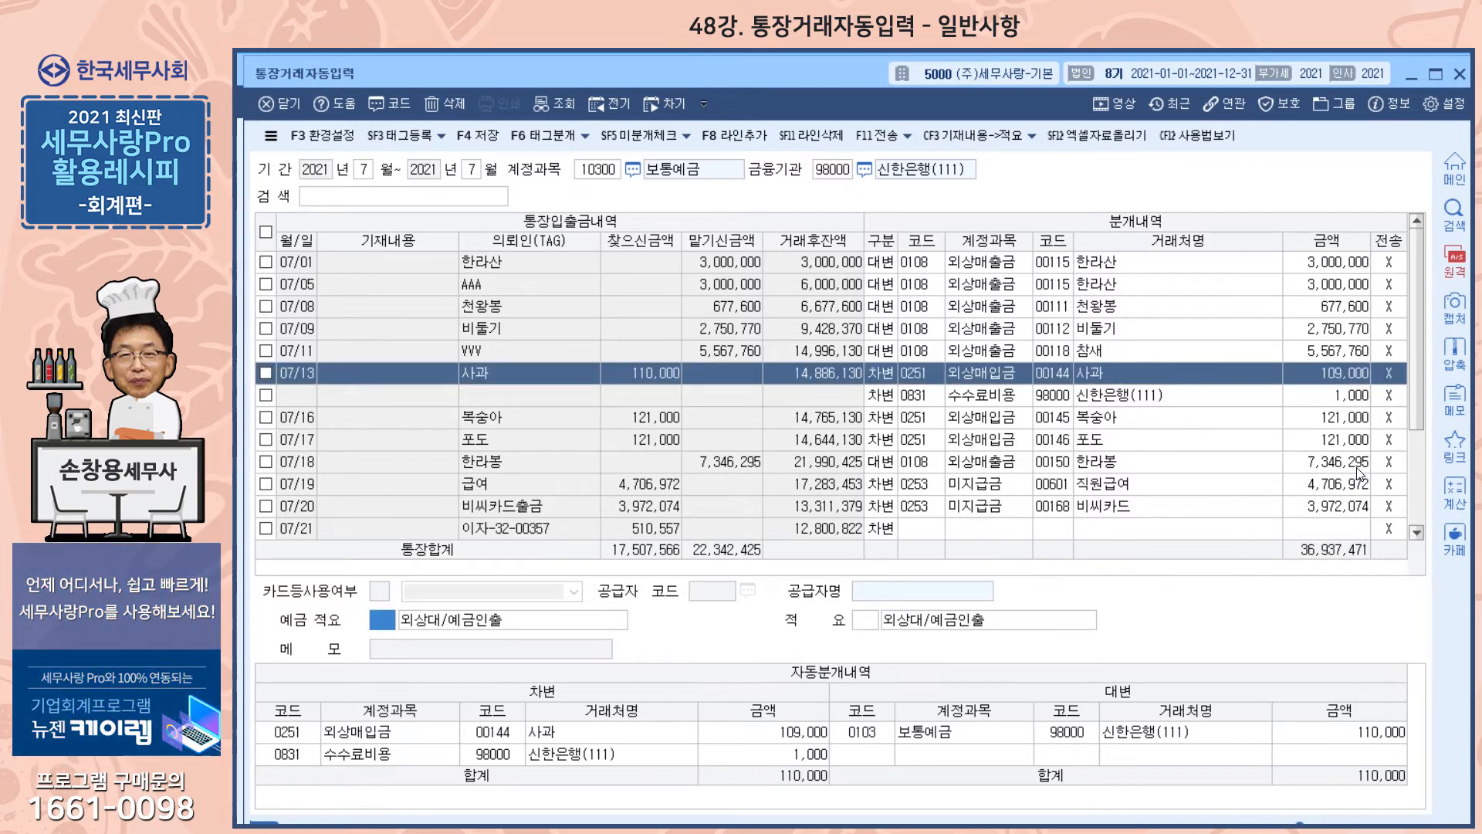
key("Return")
key("Return")
key("Return")
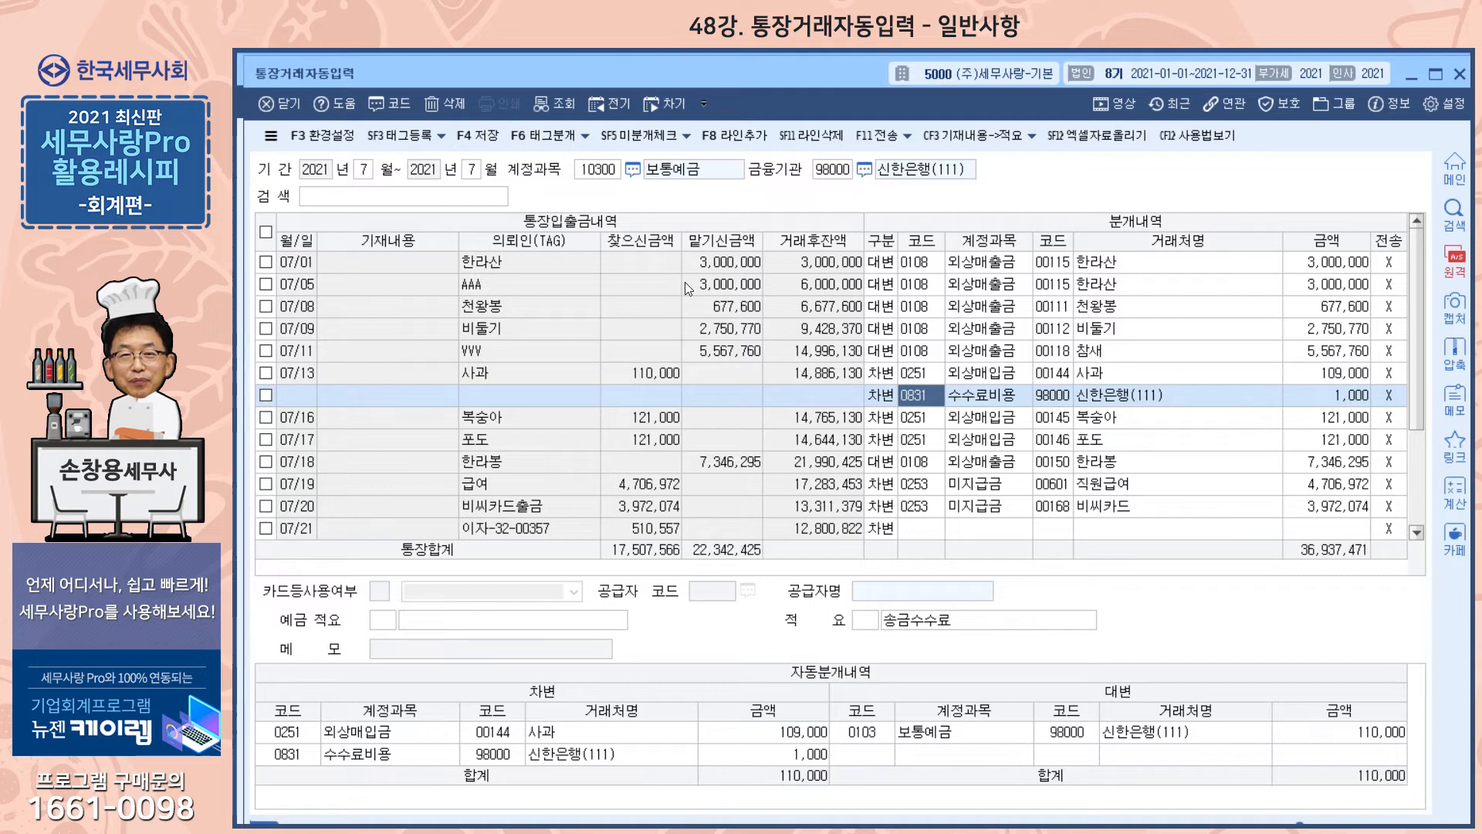
Review the registered tags in 태그분개 설정 and close the list.
left_click(399, 137)
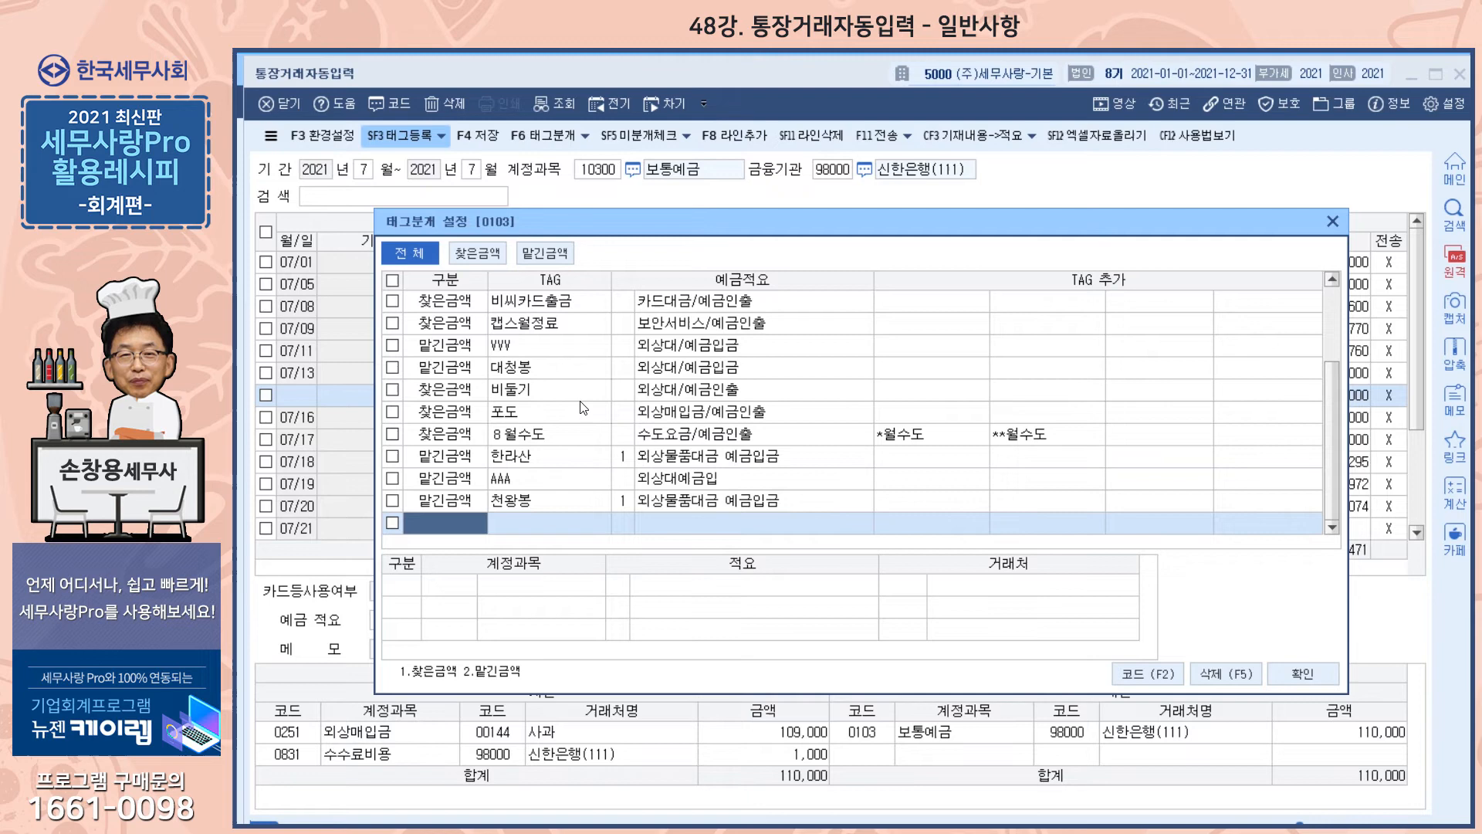
left_click(1333, 223)
Assign account 0951 이자비용 to the 07/21 이자-32-00357 withdrawal and register it as a tag.
scroll(1042, 384, "down", 1)
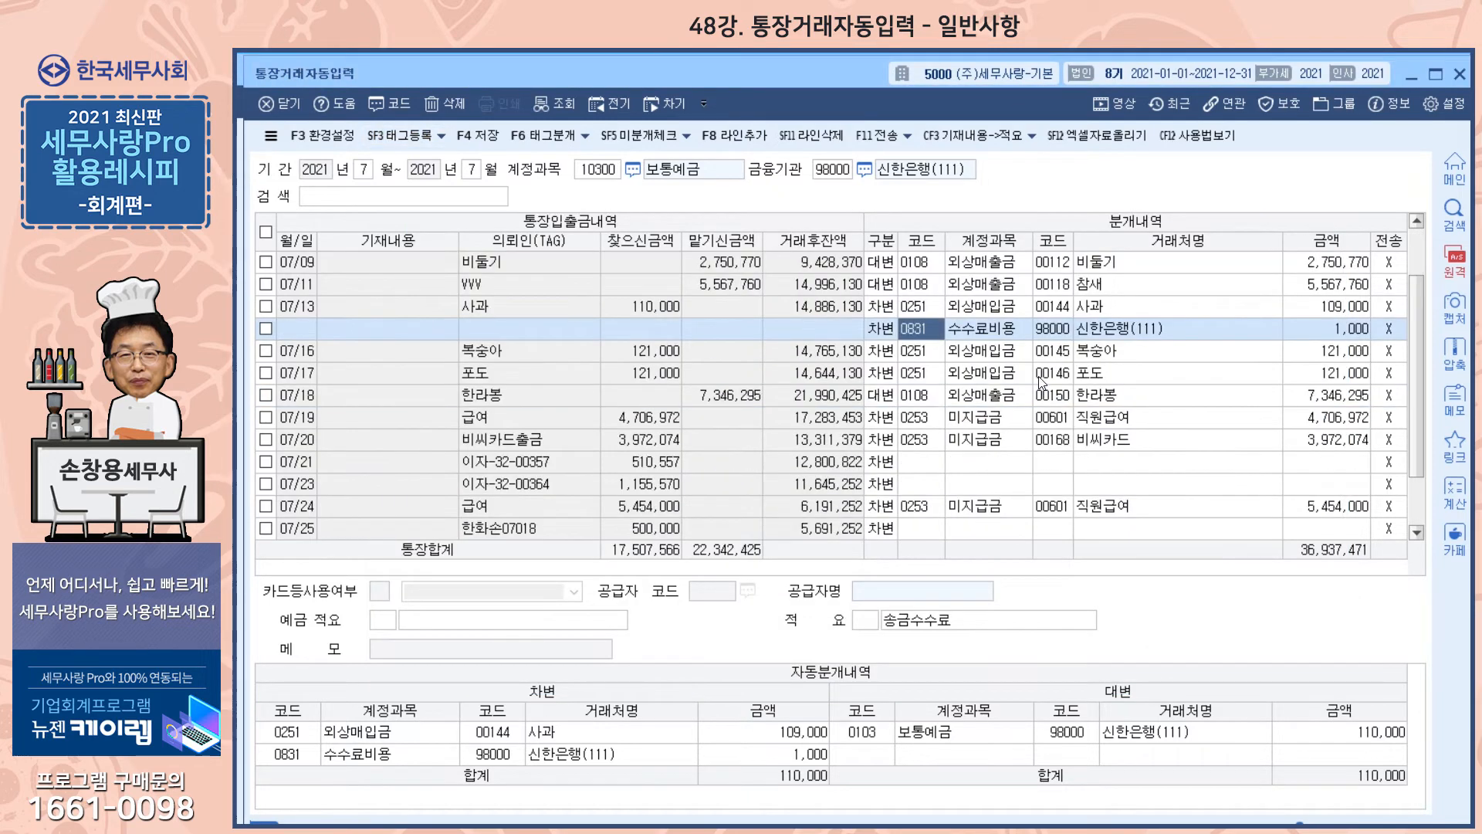
scroll(1043, 383, "down", 1)
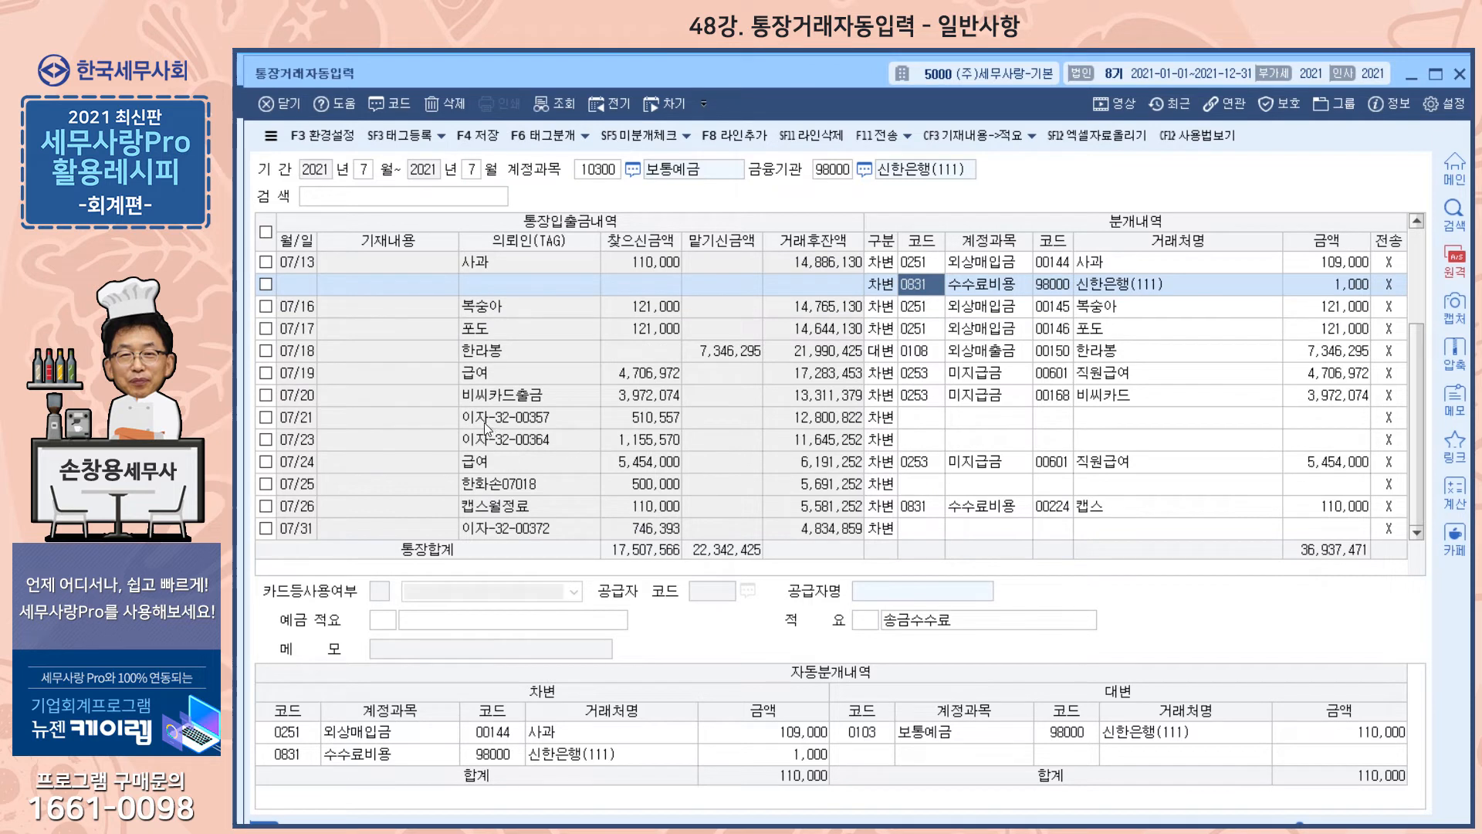
left_click(912, 420)
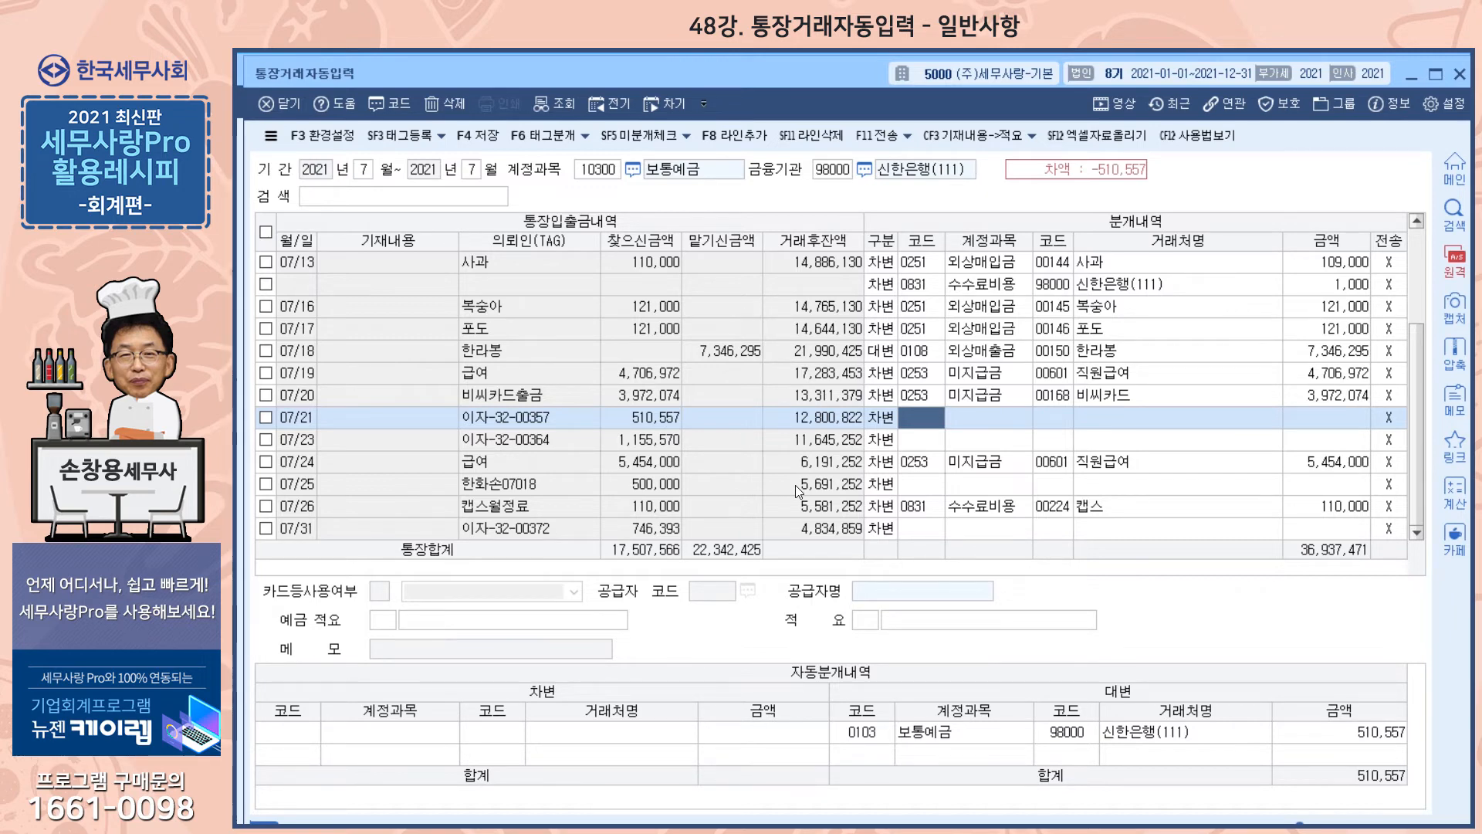
type("이자")
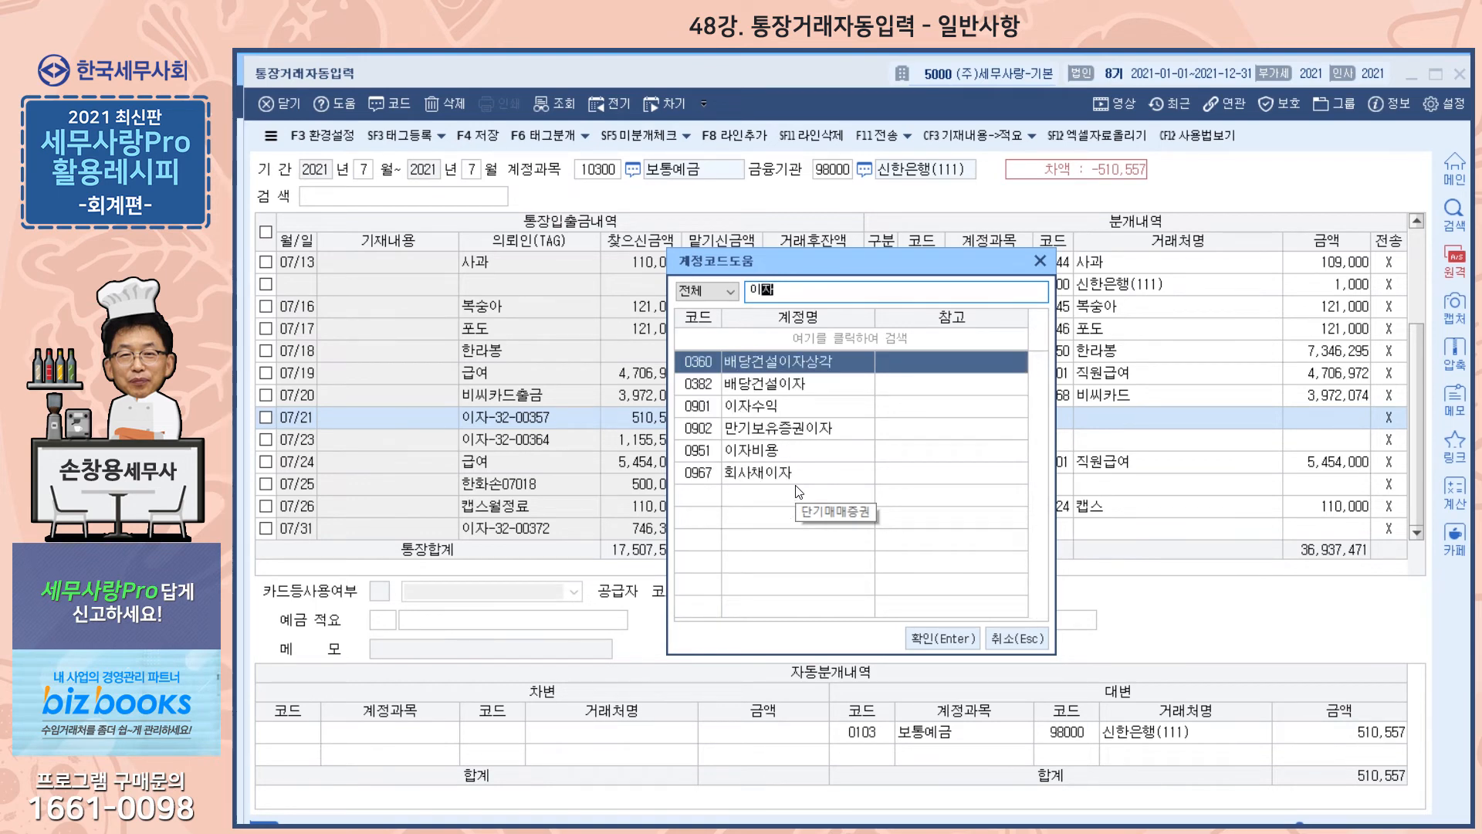
left_click(788, 452)
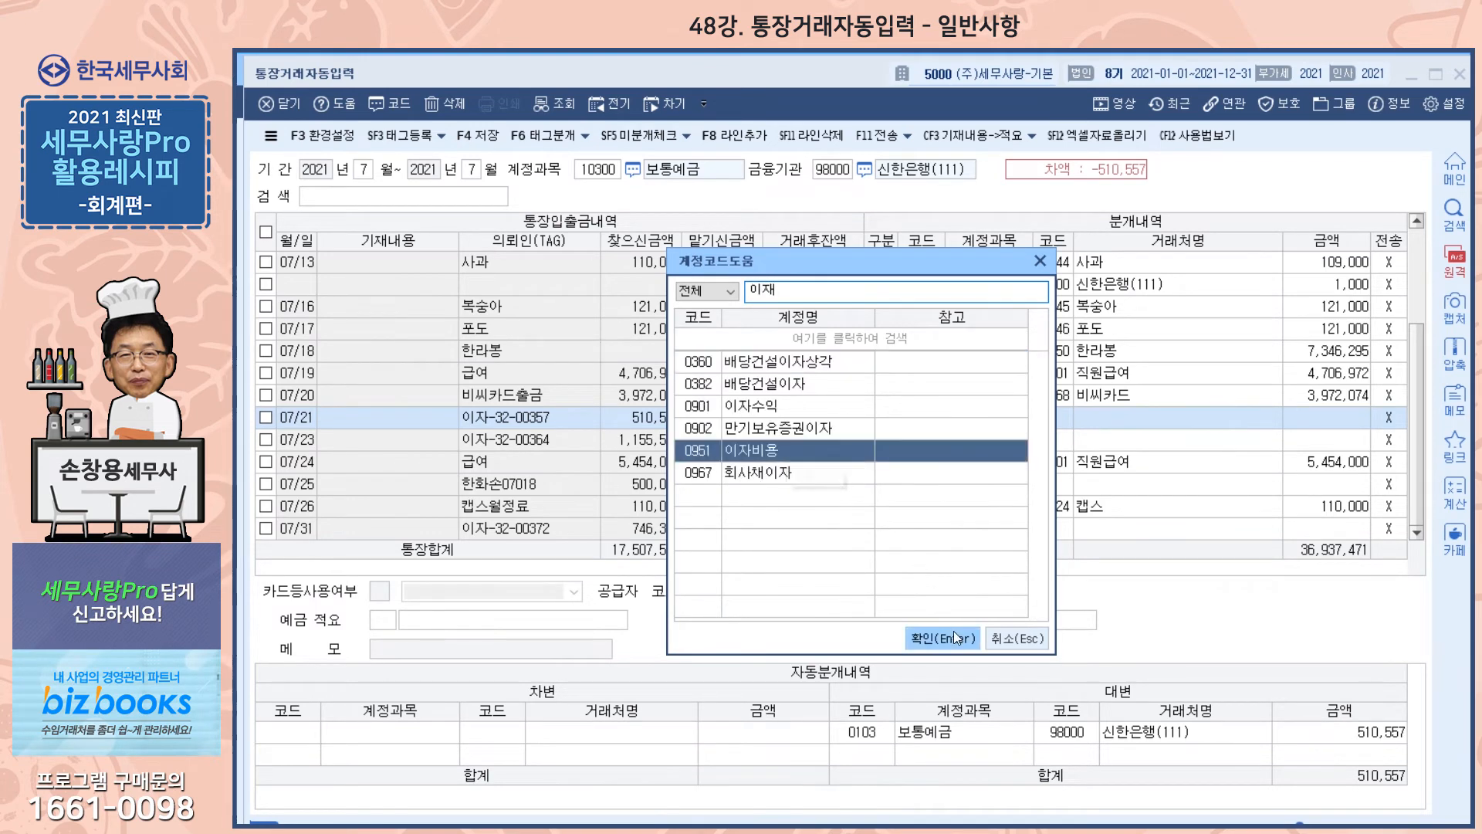
left_click(953, 638)
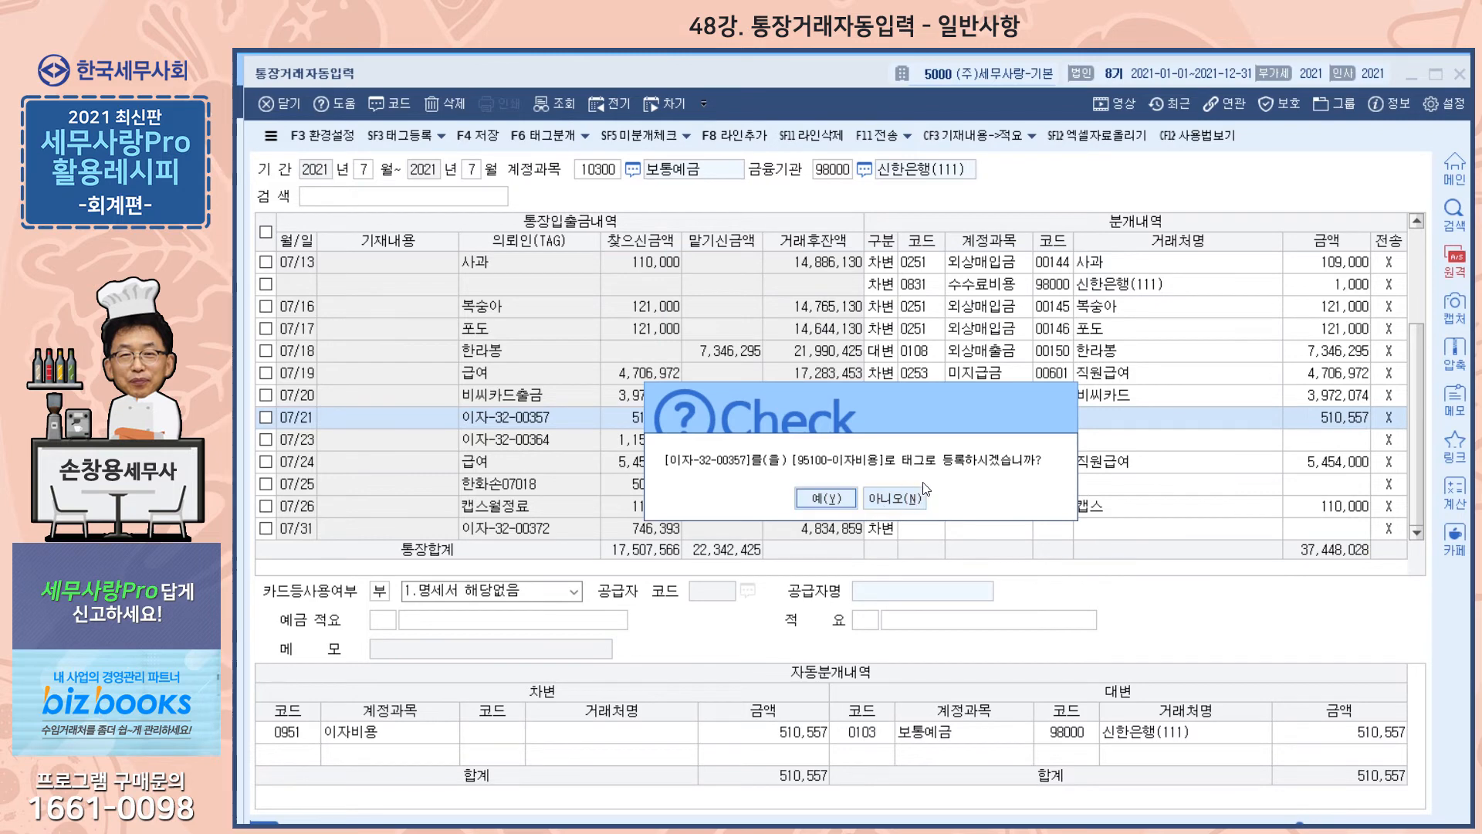
left_click(850, 506)
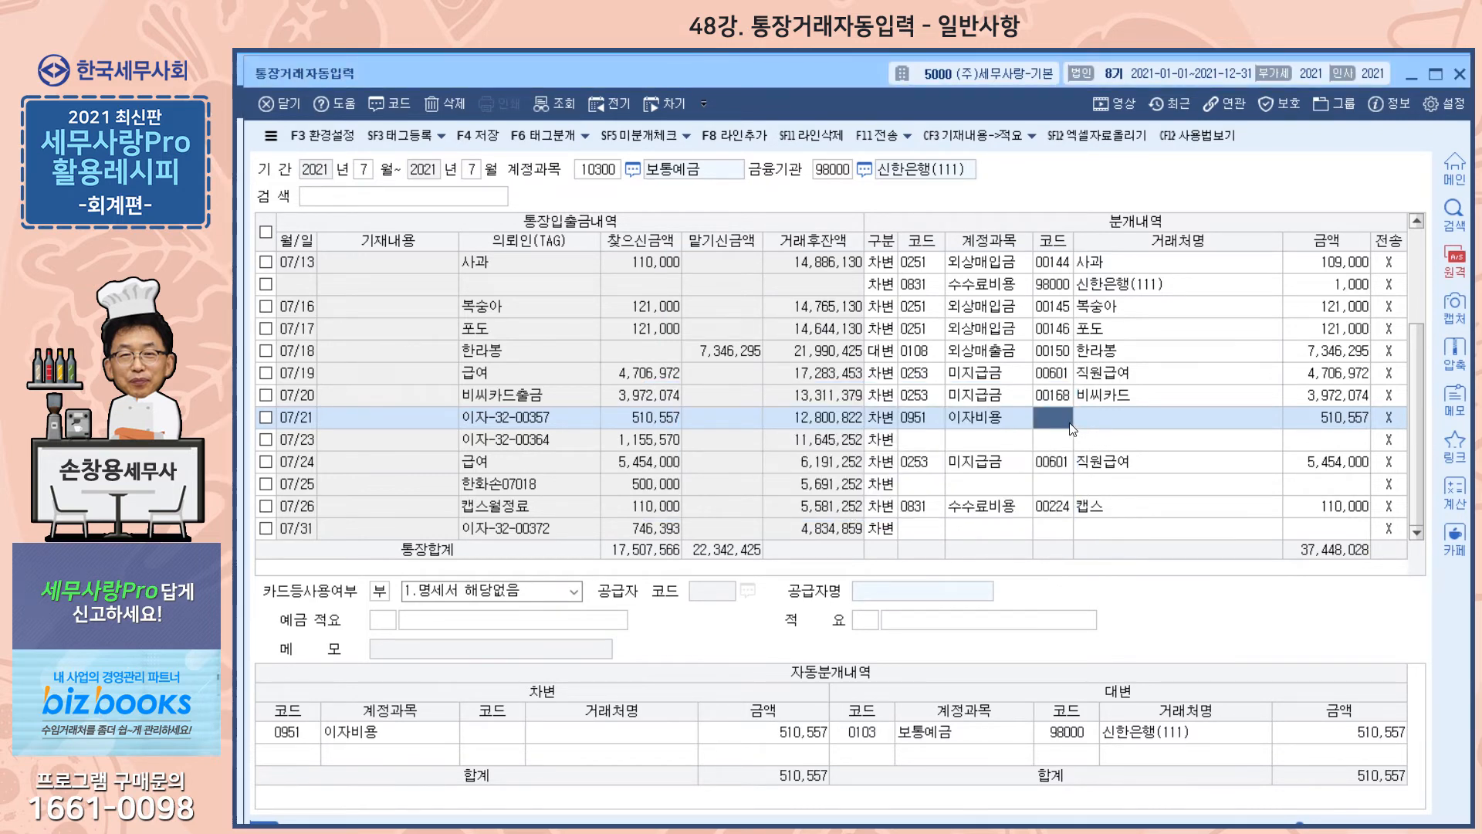
Set 98000 신한은행(111) as the counterparty of the 07/21 이자비용 line.
key("F2")
type("신한")
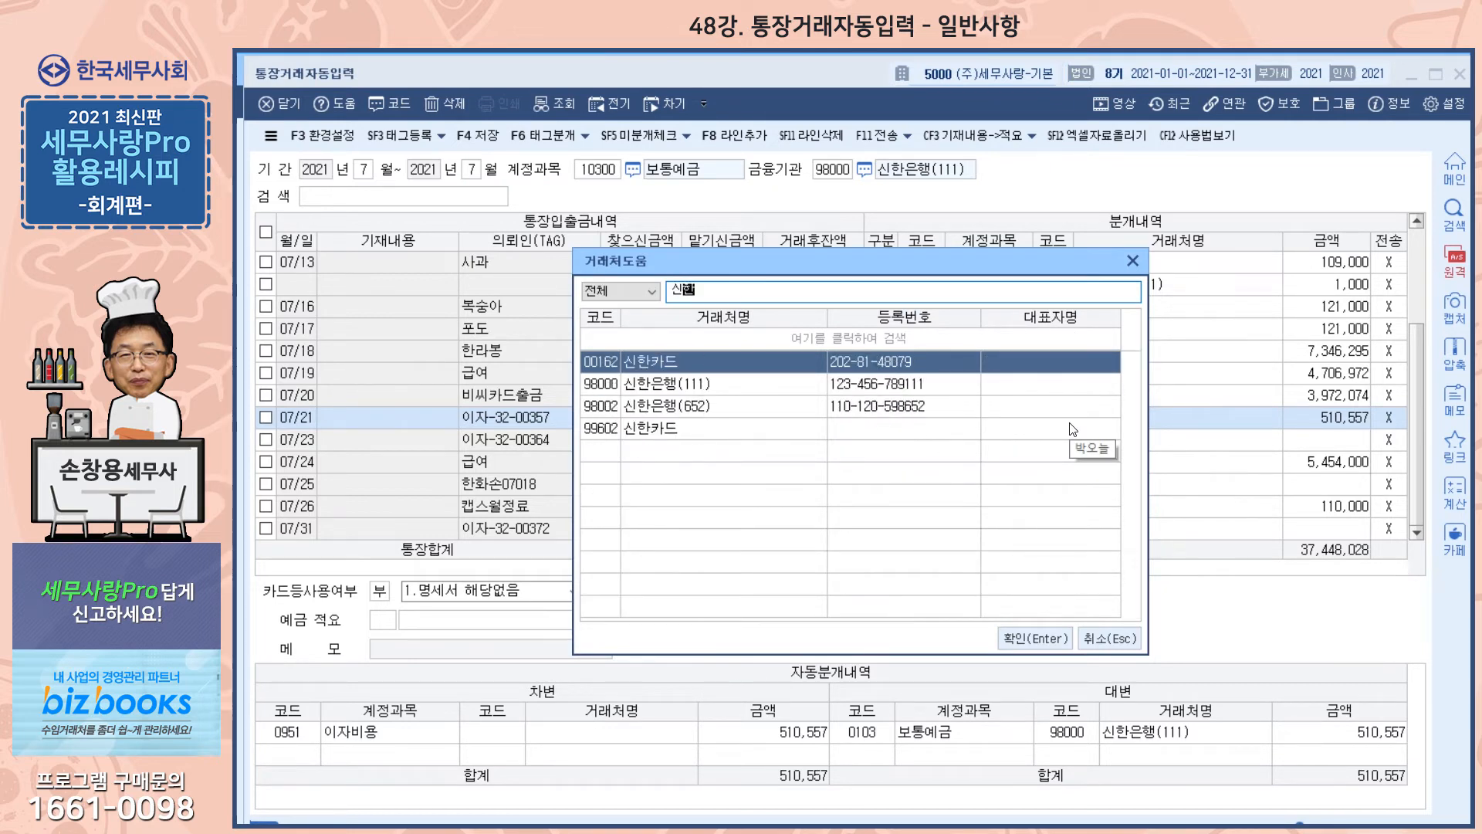
key("Down")
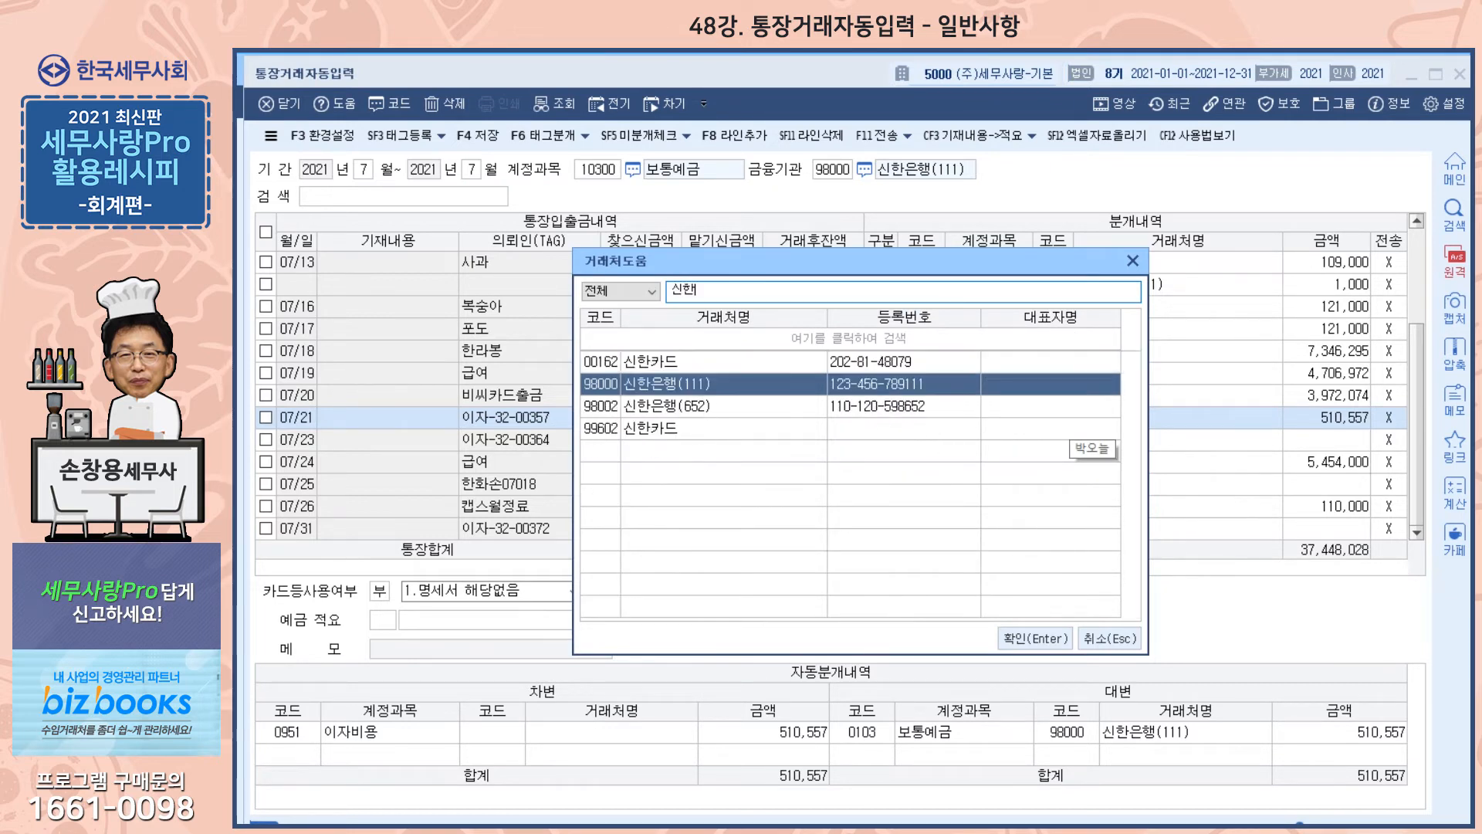
key("Return")
key("Return")
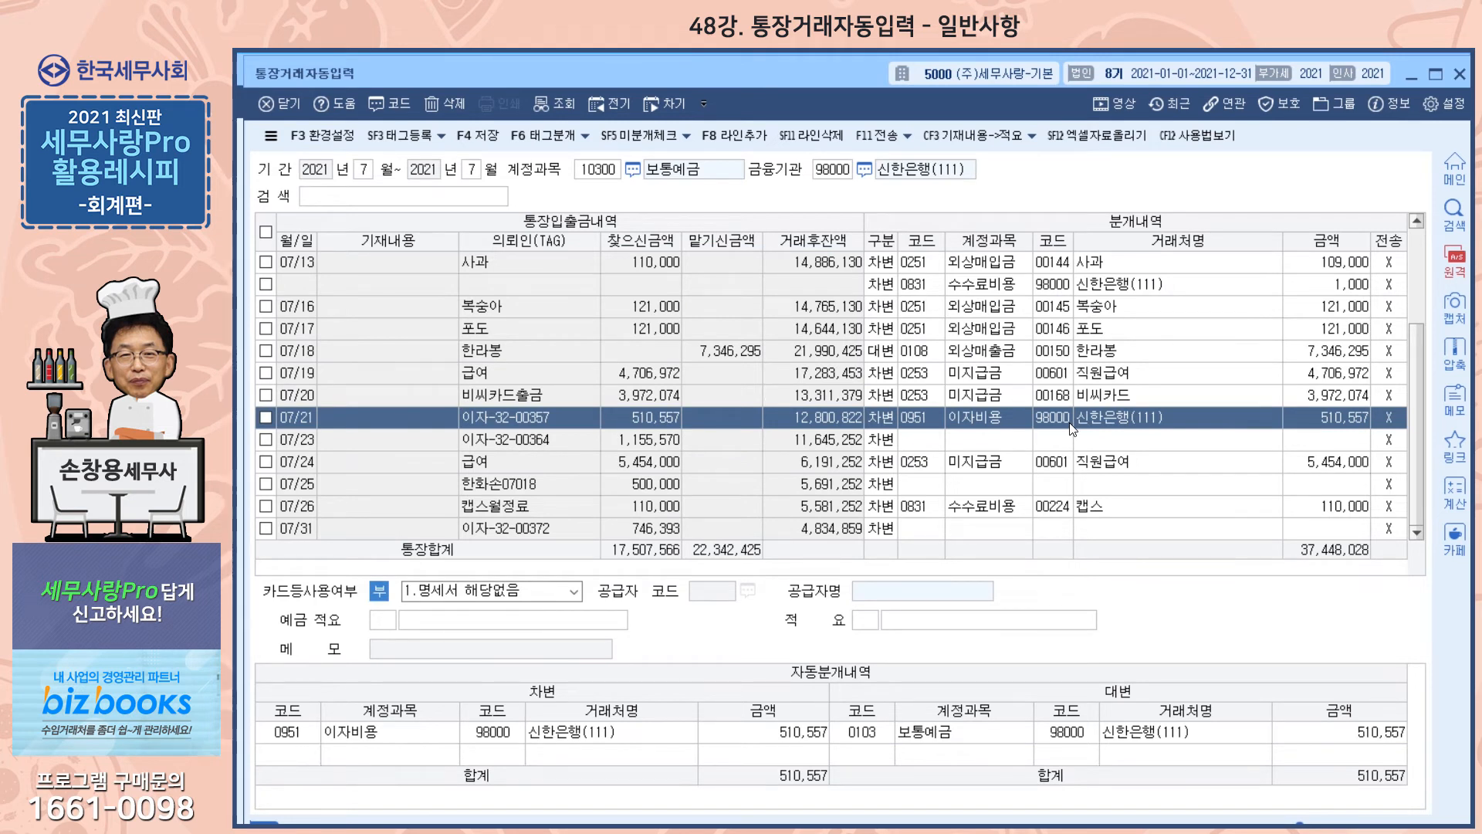
Set 카드등사용여부 of the 07/21 이자비용 line to 3.명세서 제출제외대상 with category 16, 금융.보험용역.
left_click(576, 598)
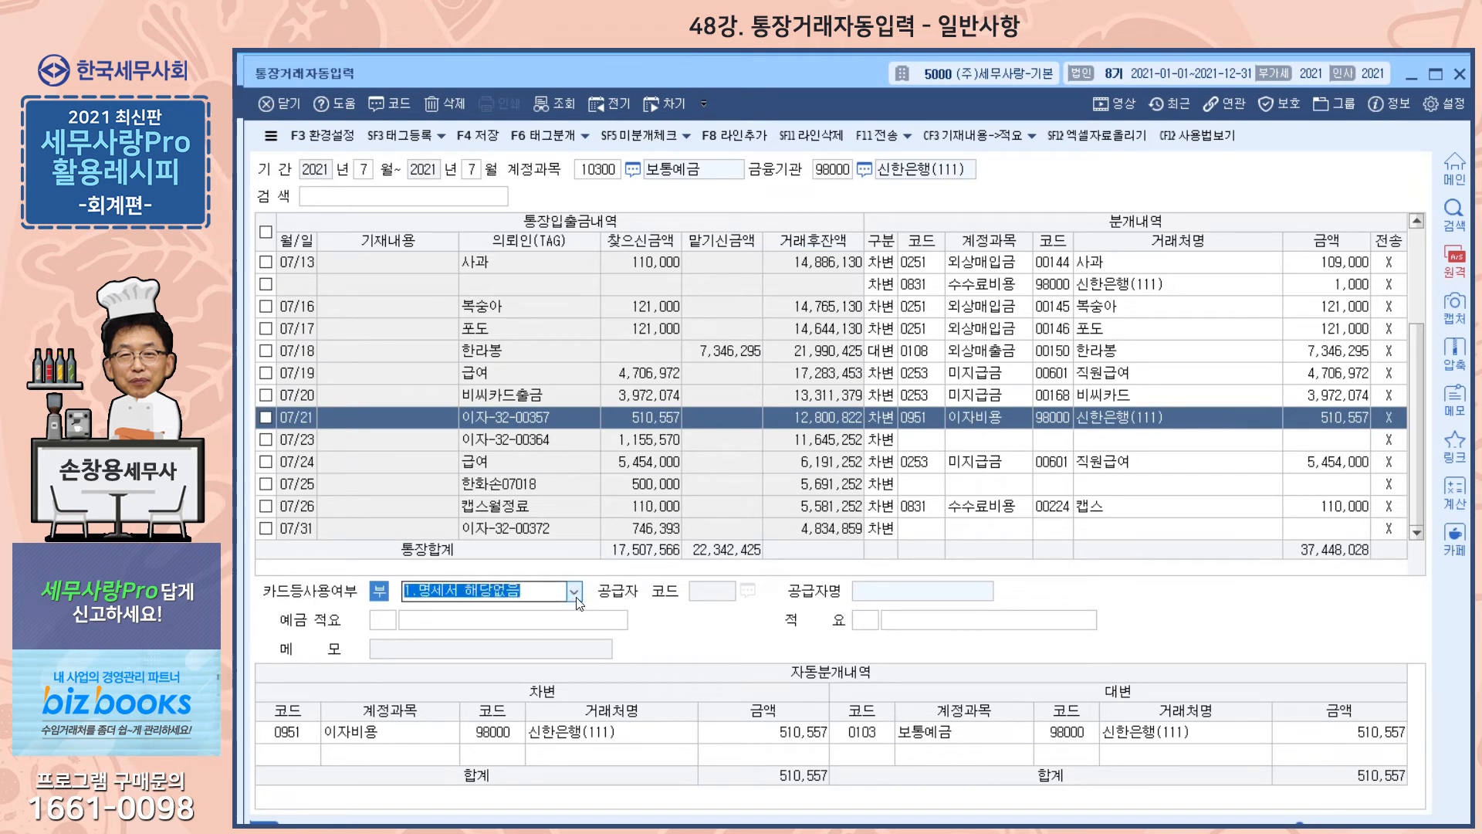
left_click(569, 639)
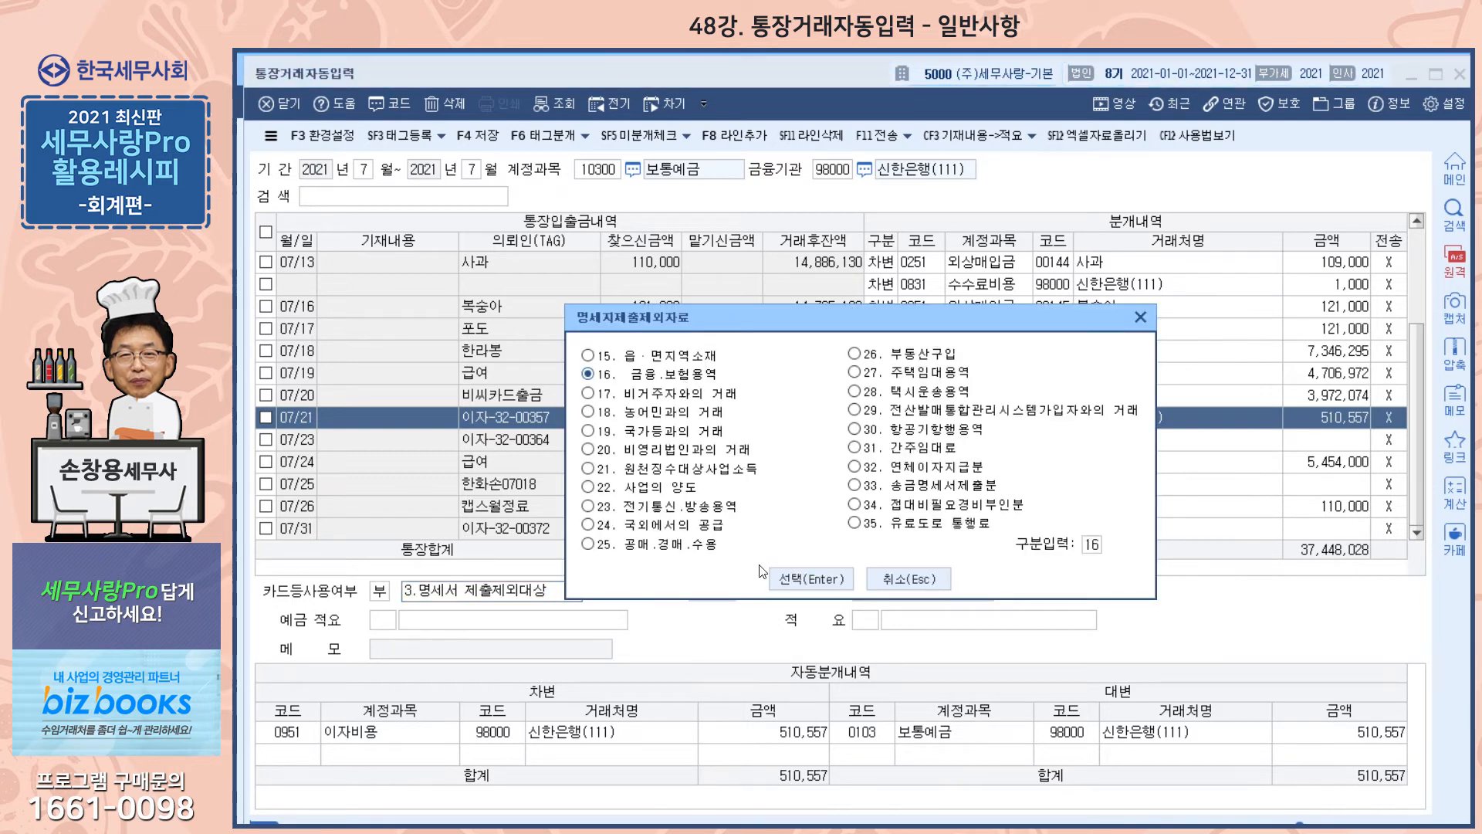
left_click(812, 579)
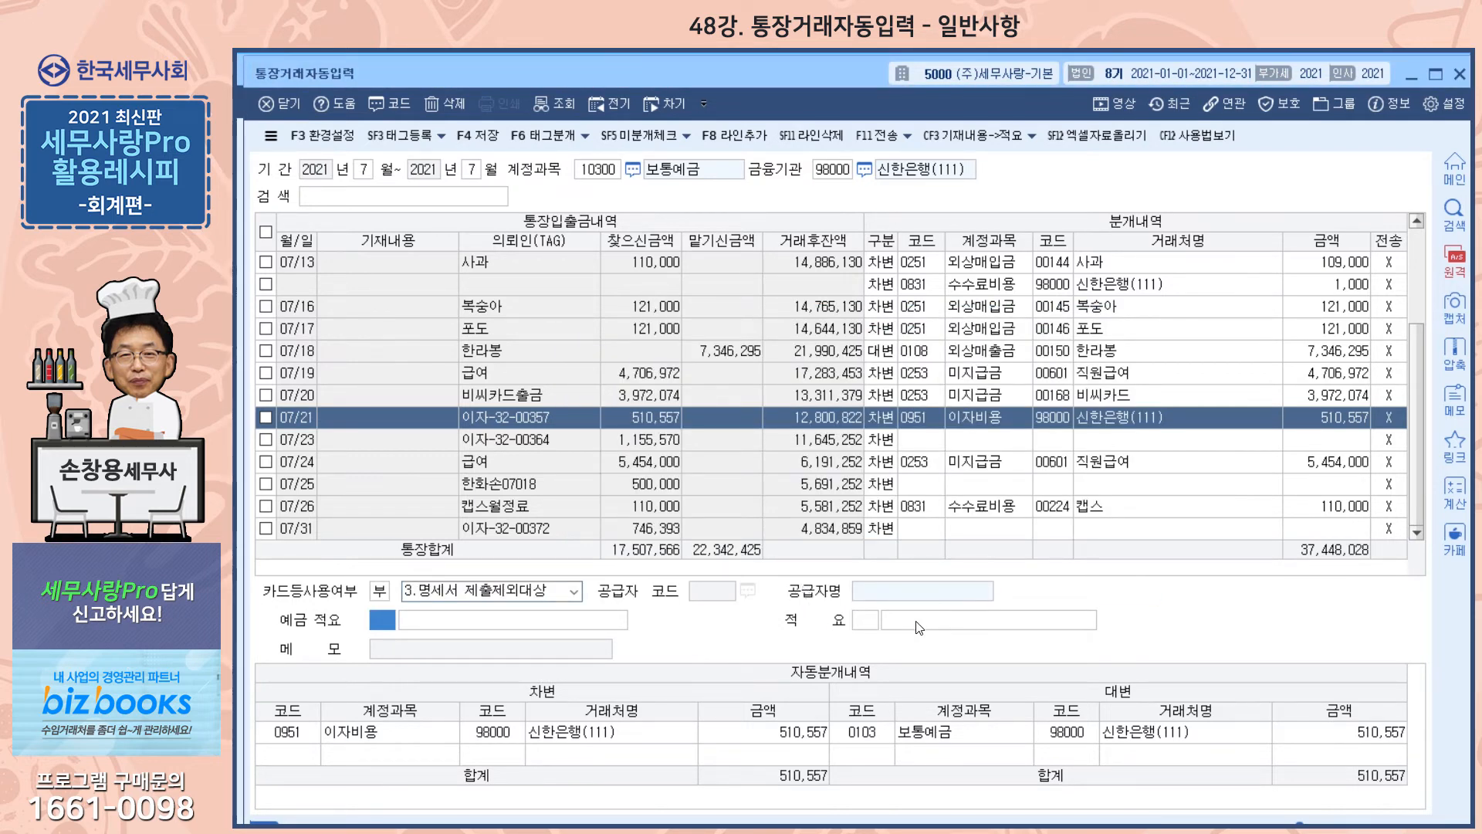
Enter 대출금이자예금인출 as both the 예금 적요 and the 적요 of the 07/21 interest withdrawal.
key("Return")
type("대")
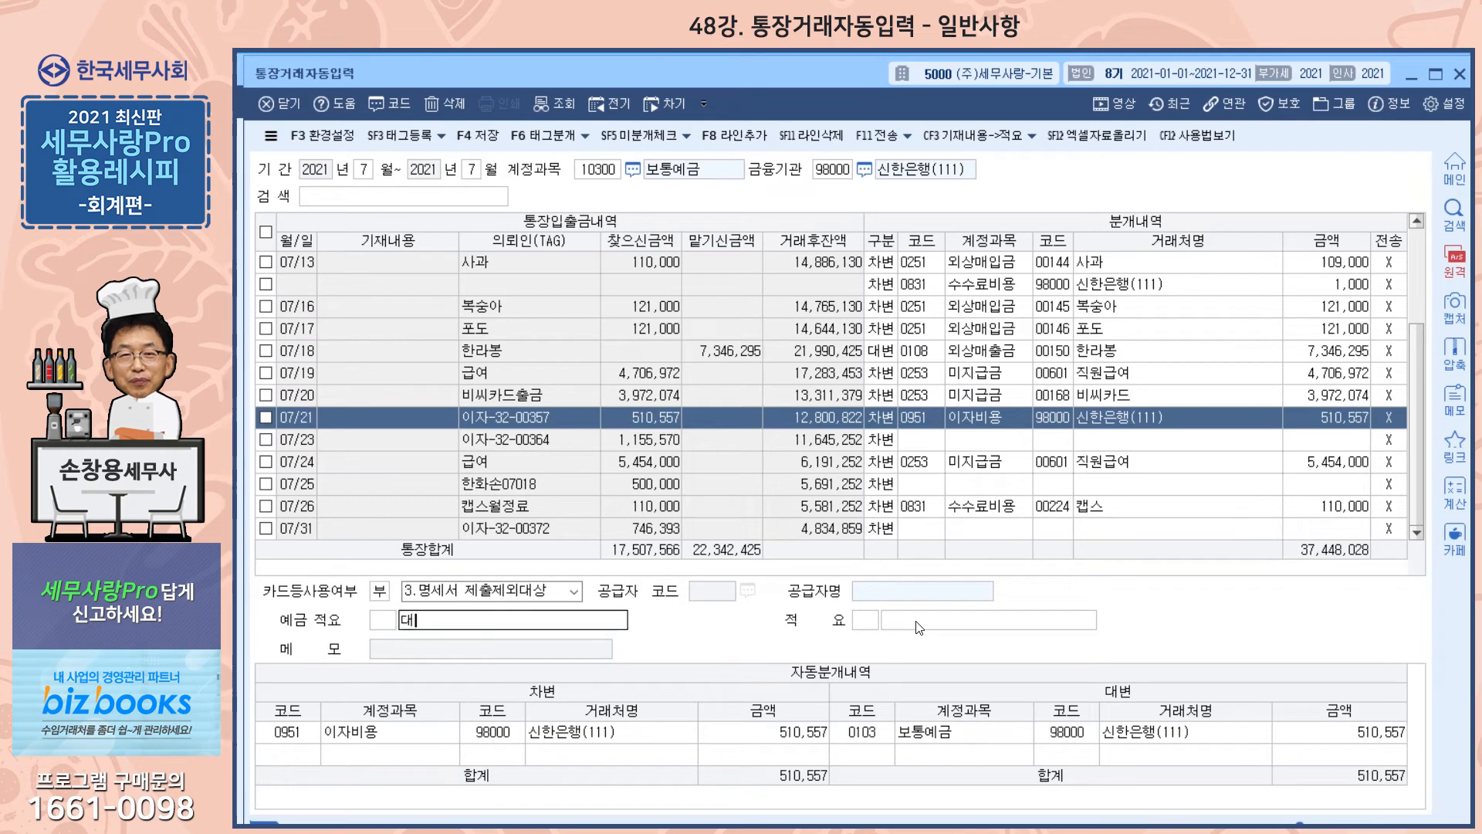
type("출금이자예금")
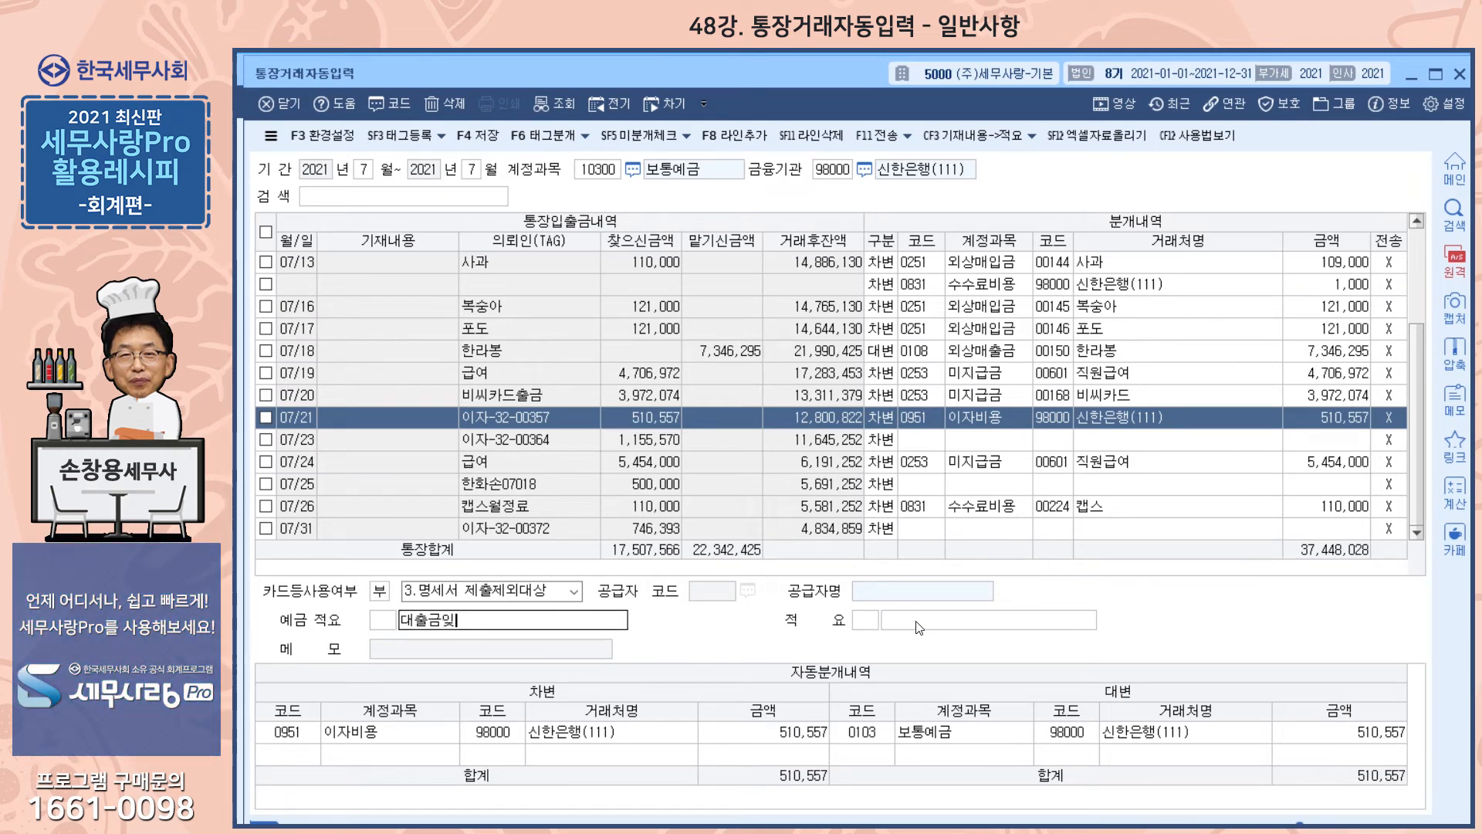
type("인출")
key("Return")
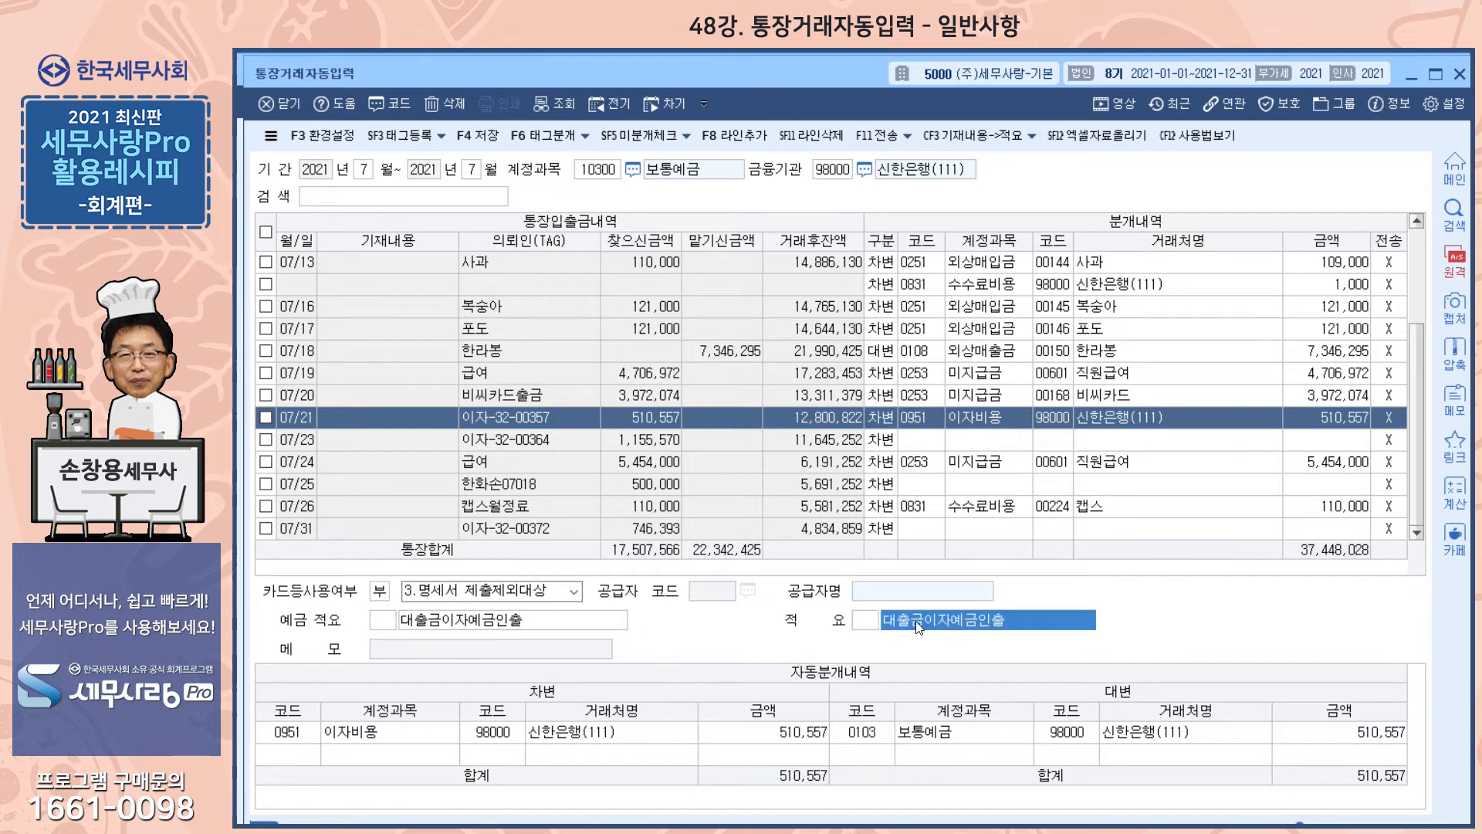
key("Return")
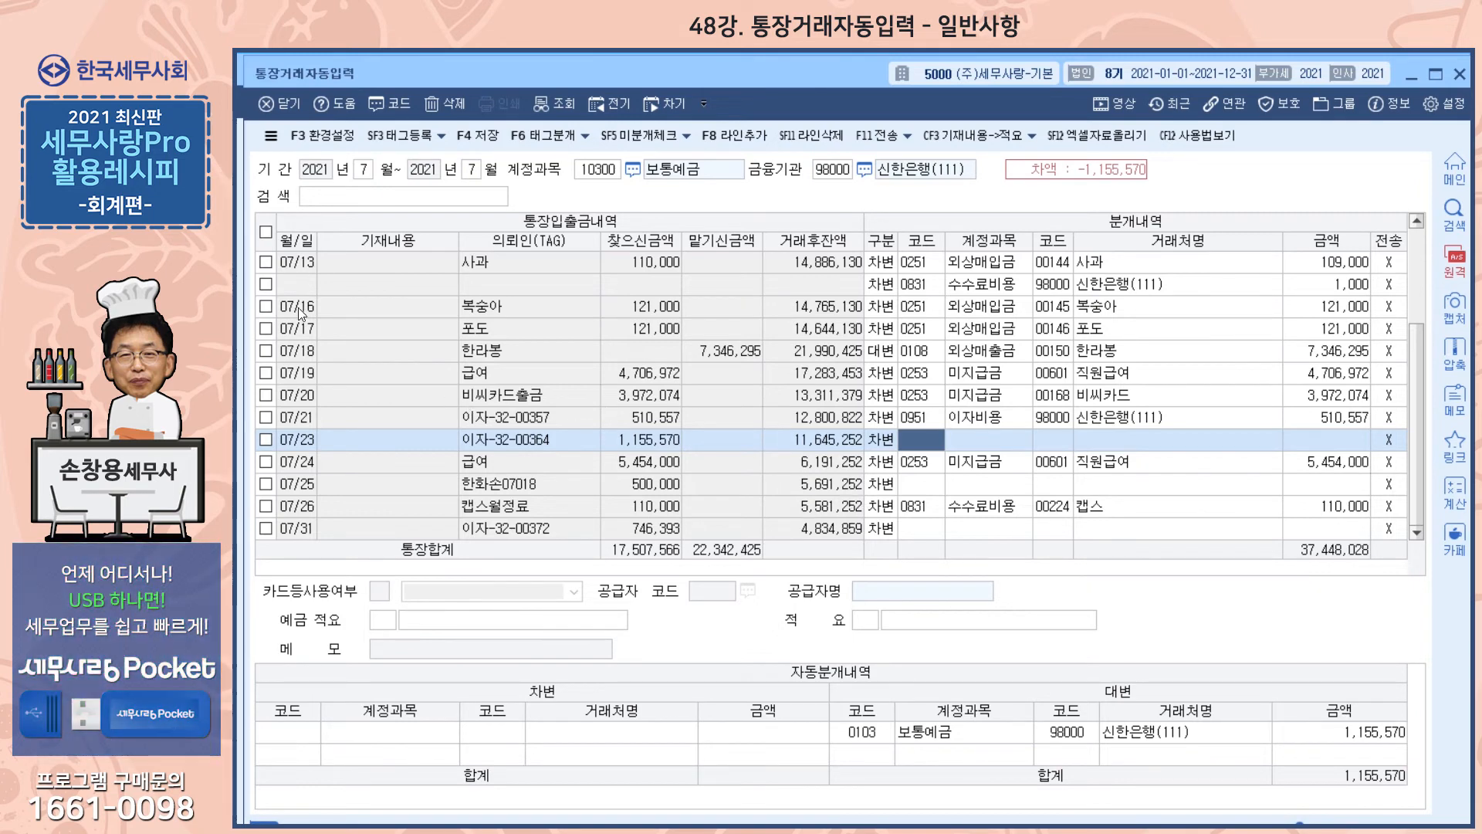
Select all July transactions except the unassigned 07/23, 07/25 and 07/31 rows and transfer them to the vouchers.
scroll(987, 525, "up", 3)
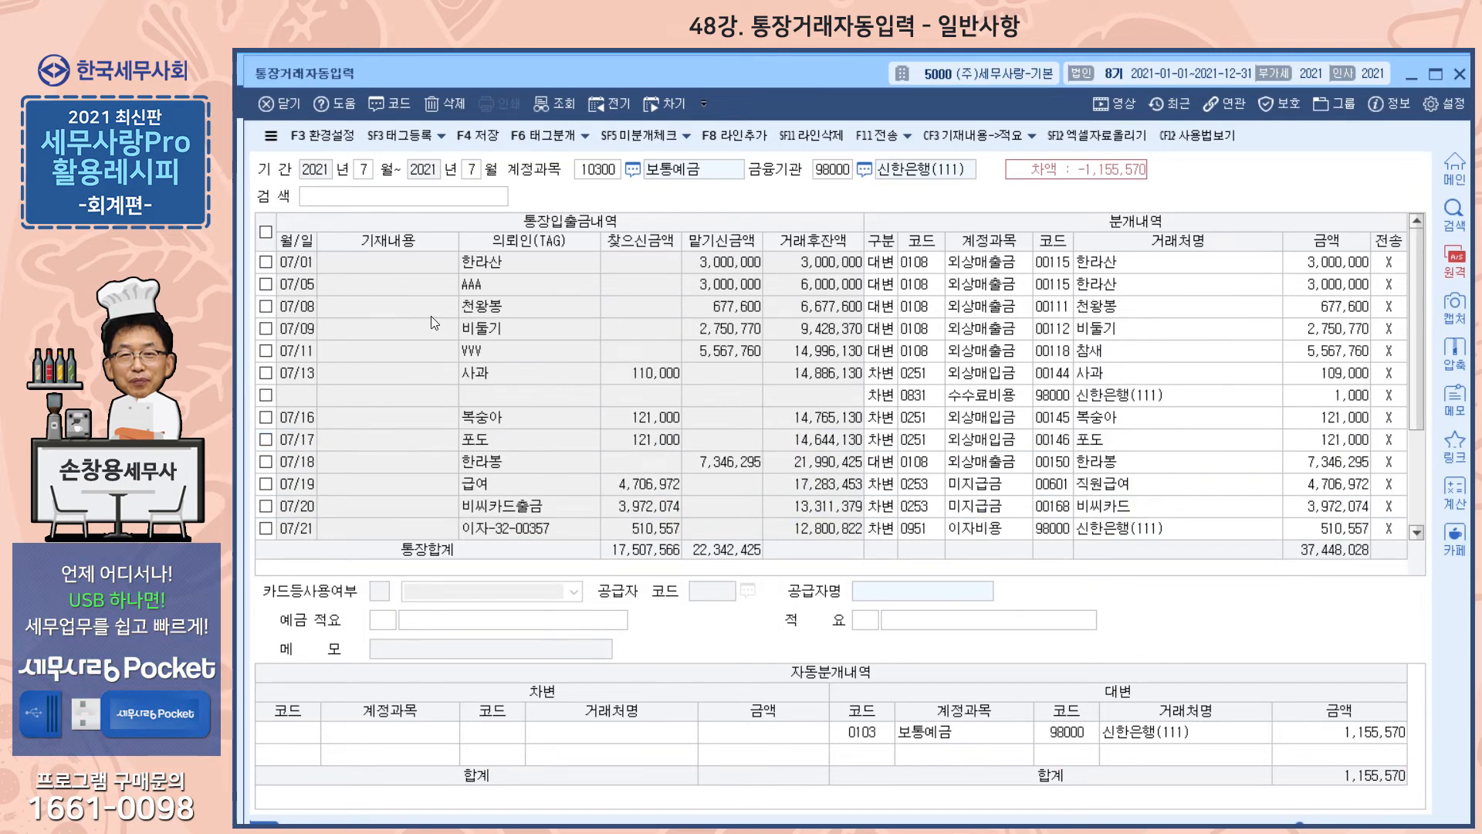
left_click(265, 232)
scroll(535, 420, "down", 3)
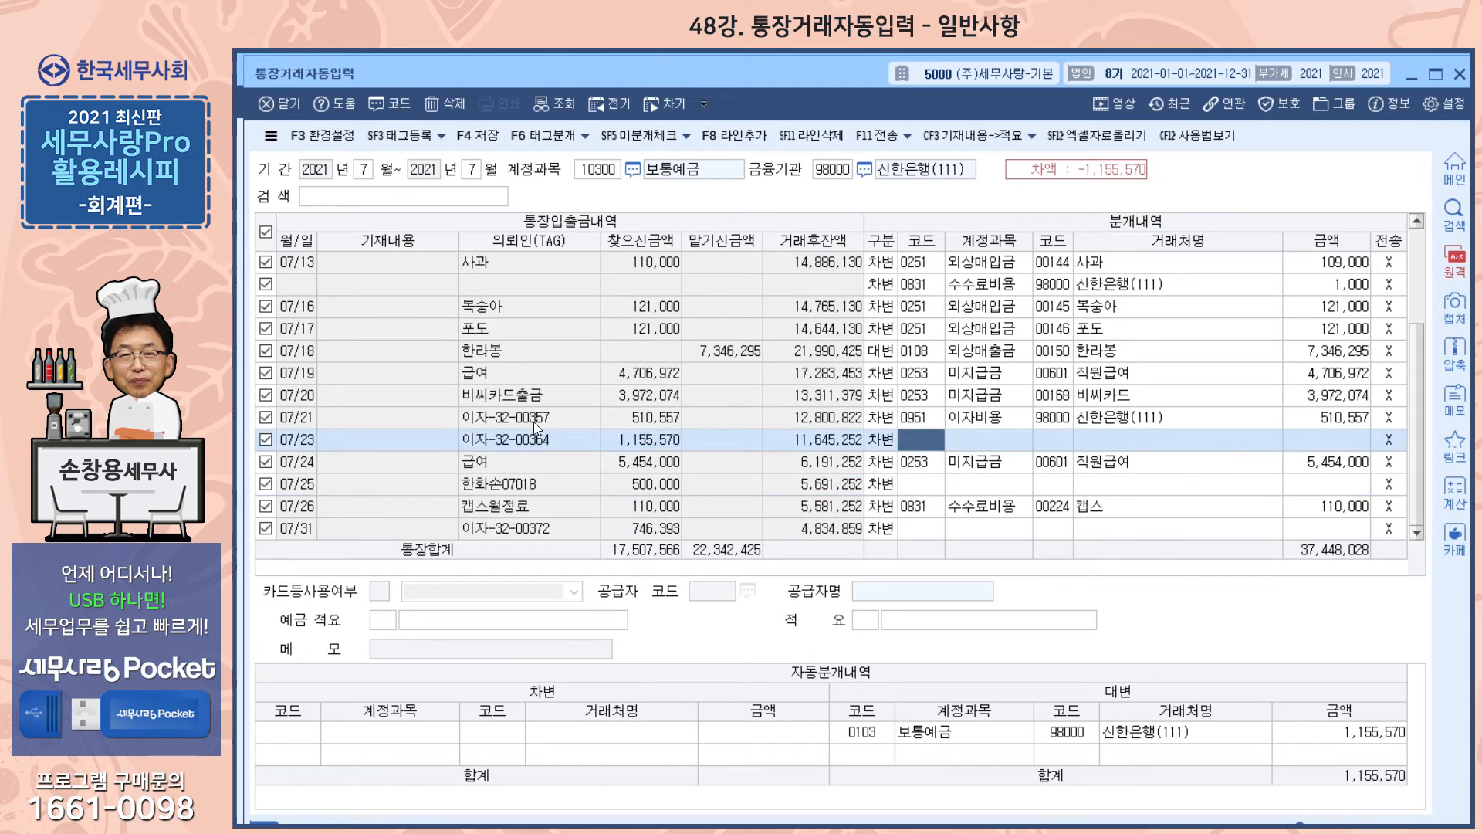
left_click(266, 438)
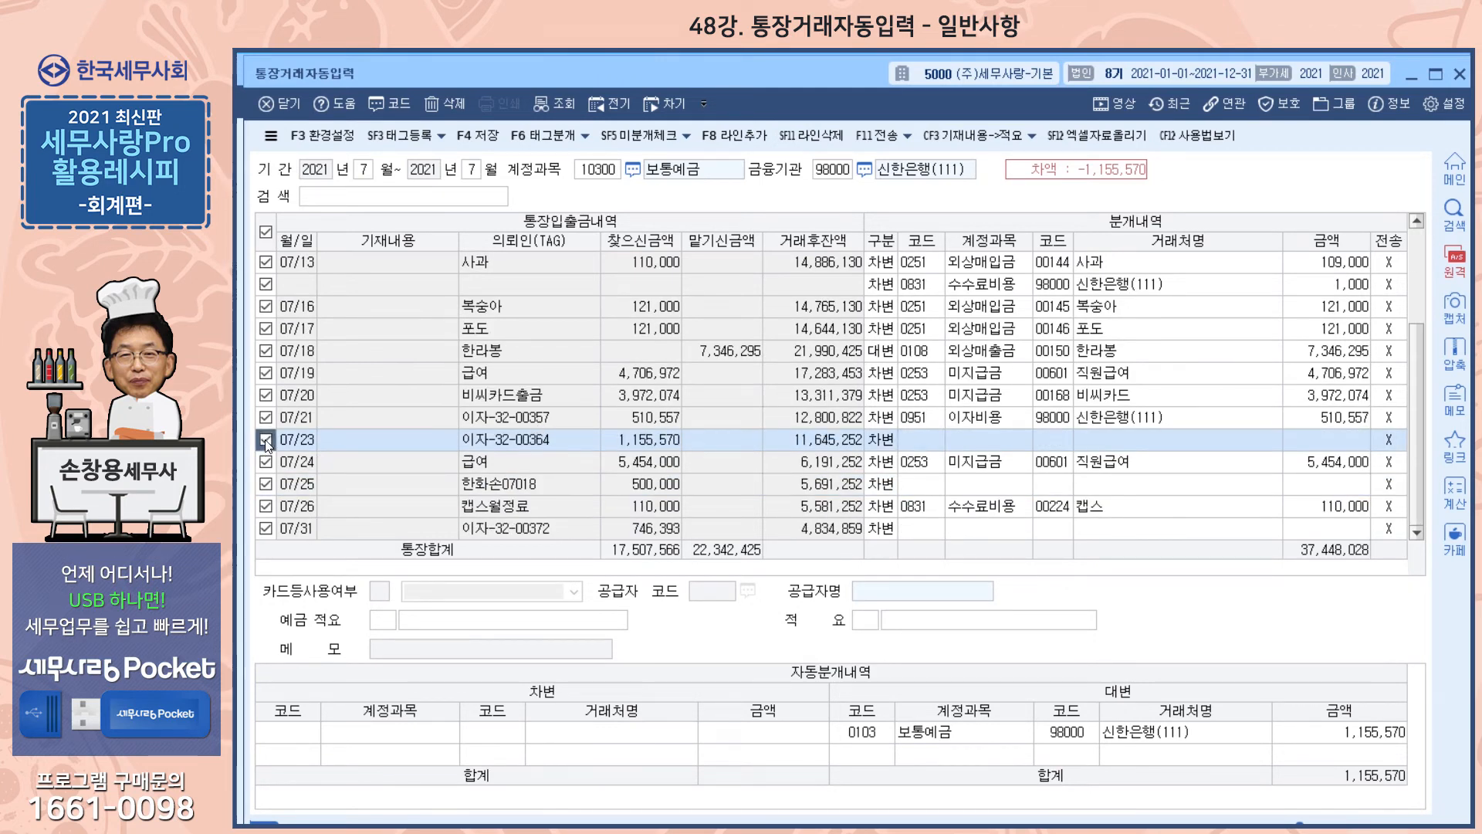
left_click(265, 483)
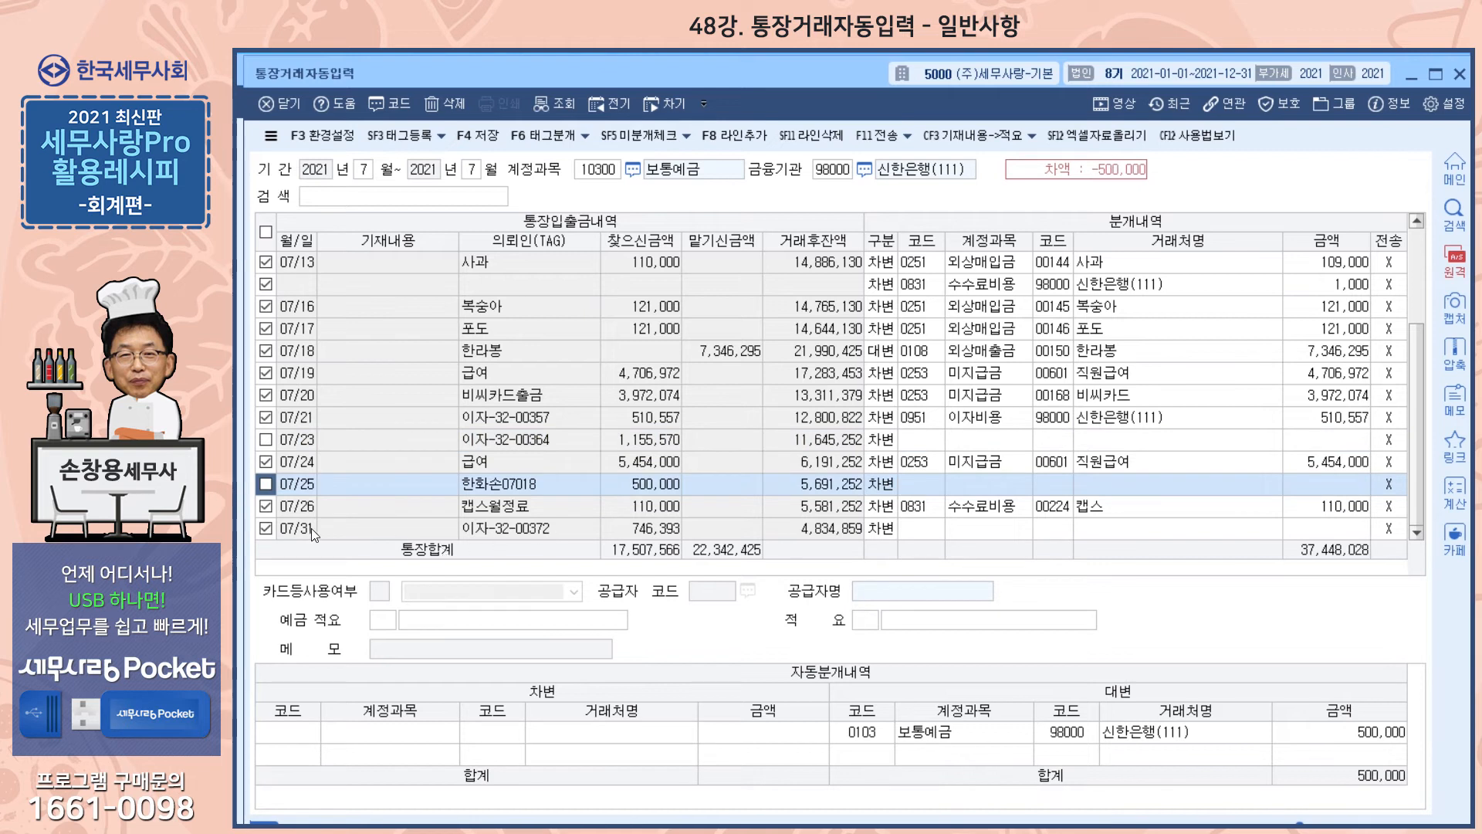
left_click(266, 528)
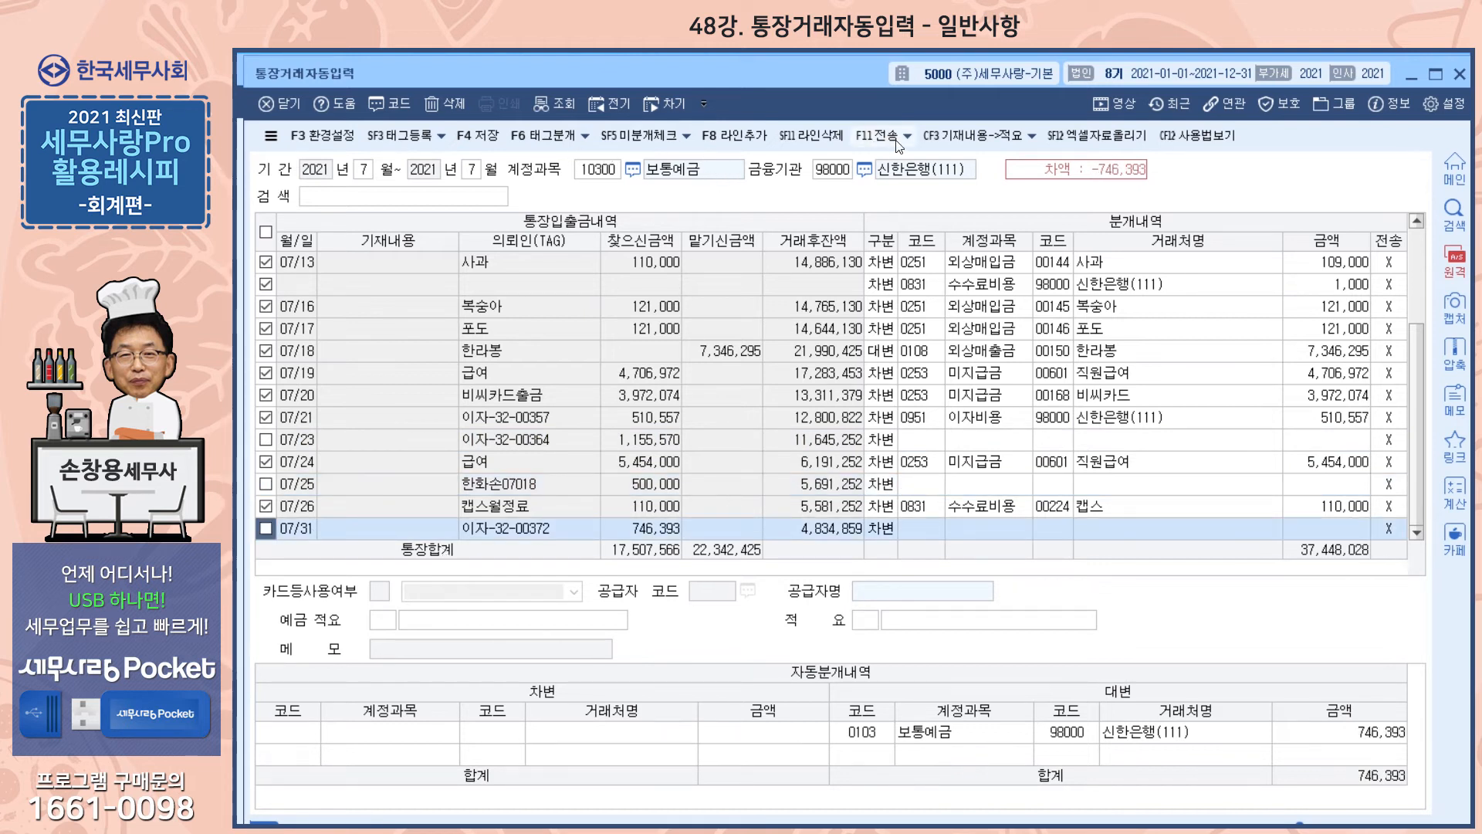
left_click(876, 136)
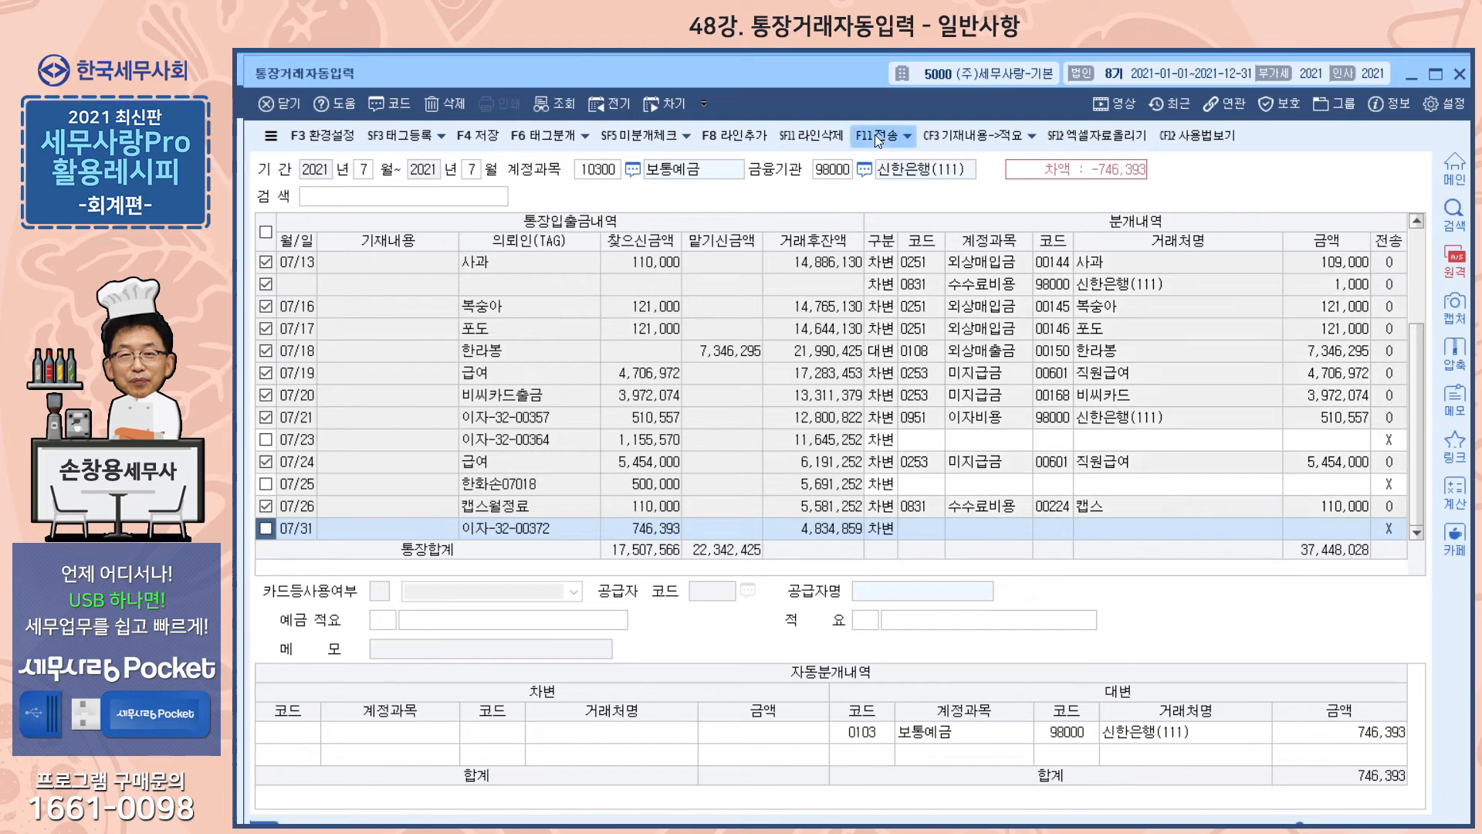
left_click(857, 498)
Open 일반전표입력 for July 2021 and check the transferred vouchers.
left_click_drag(674, 76, 681, 133)
left_click(666, 59)
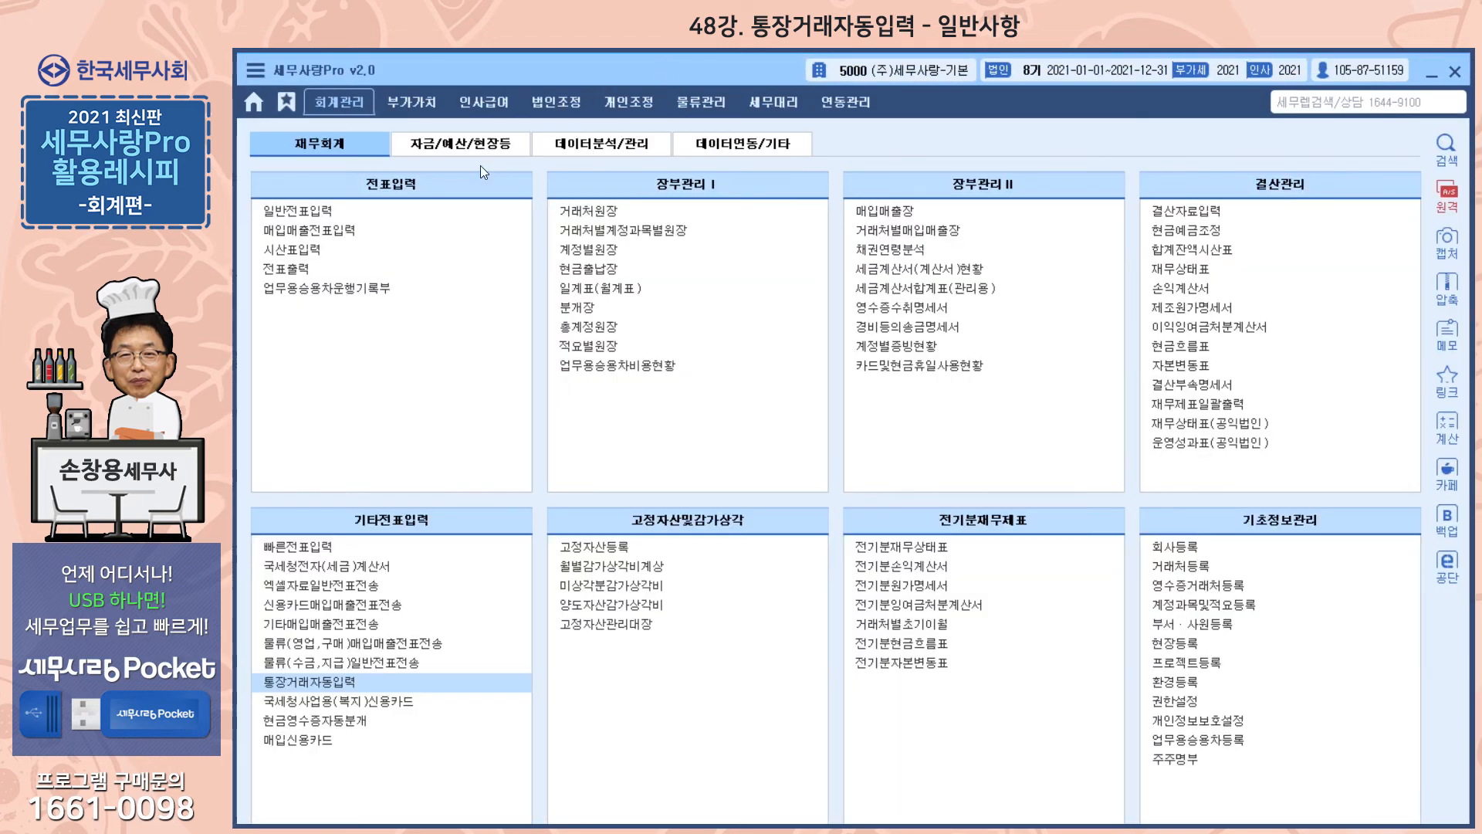
left_click(322, 211)
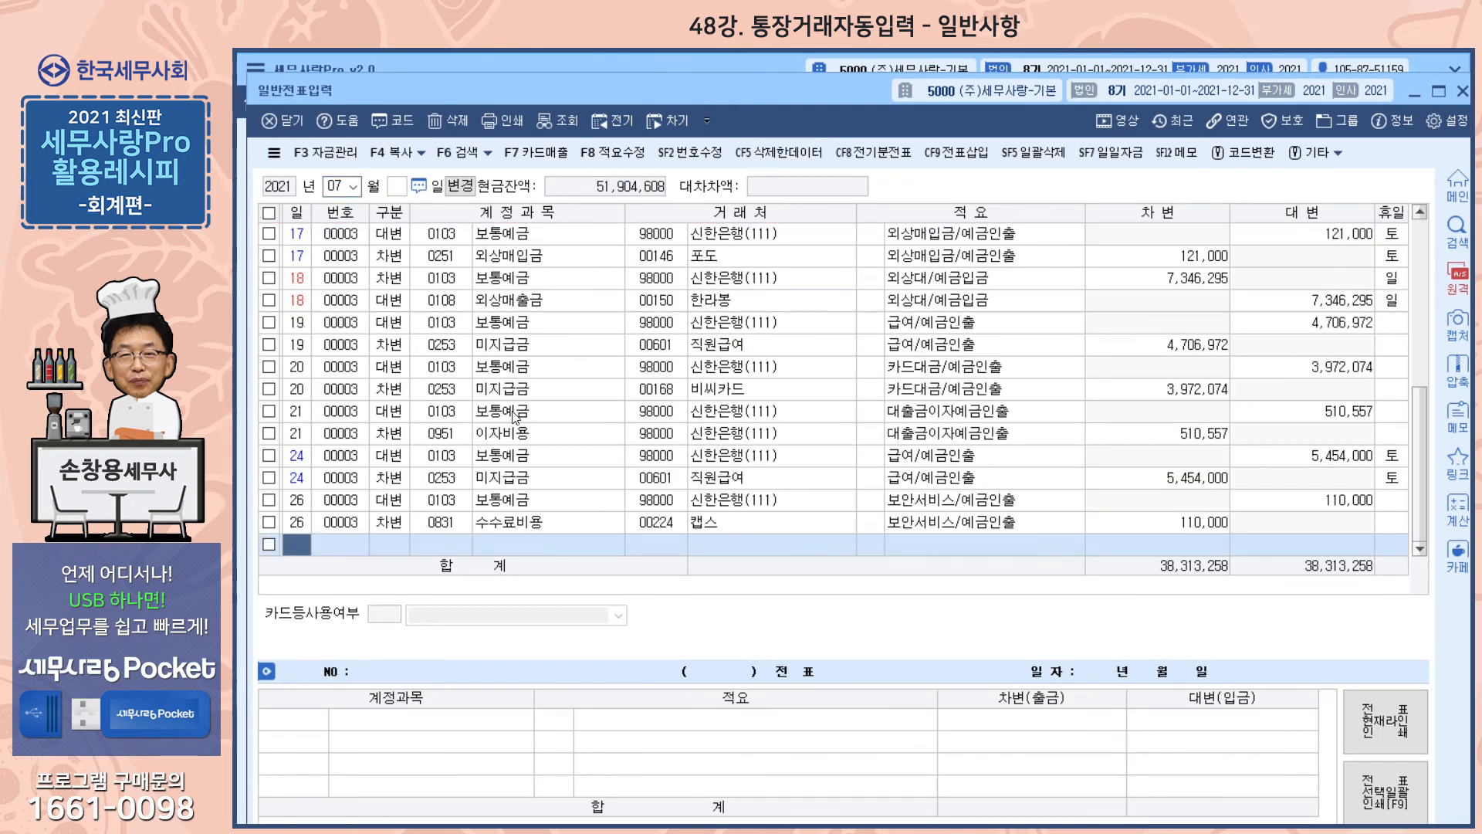
left_click(656, 412)
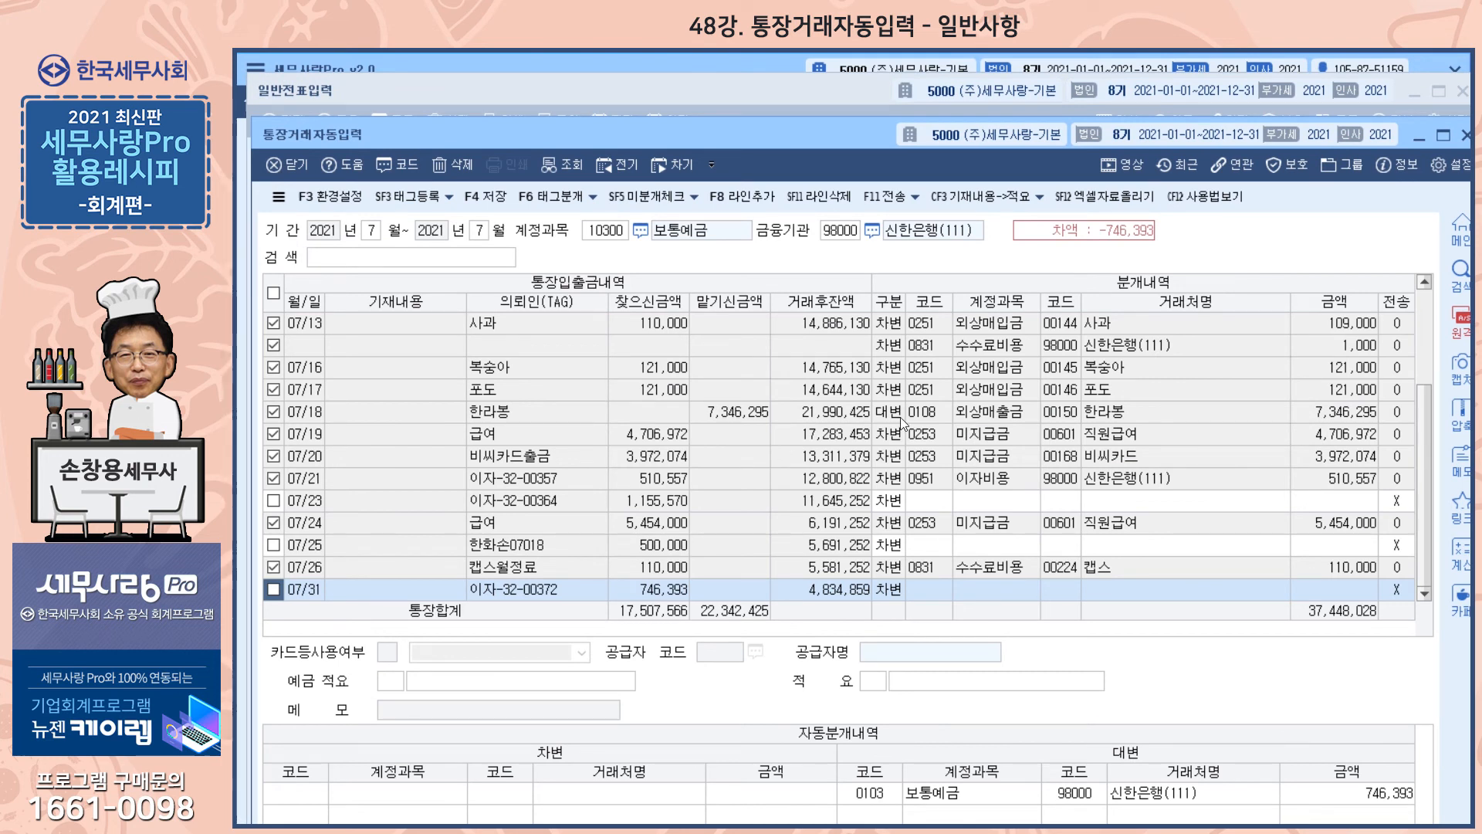
In 통장거래자동입력, set the period to August 2021 for 10300 보통예금 at 98000 신한은행(111), declining to load the saved data.
left_click(372, 231)
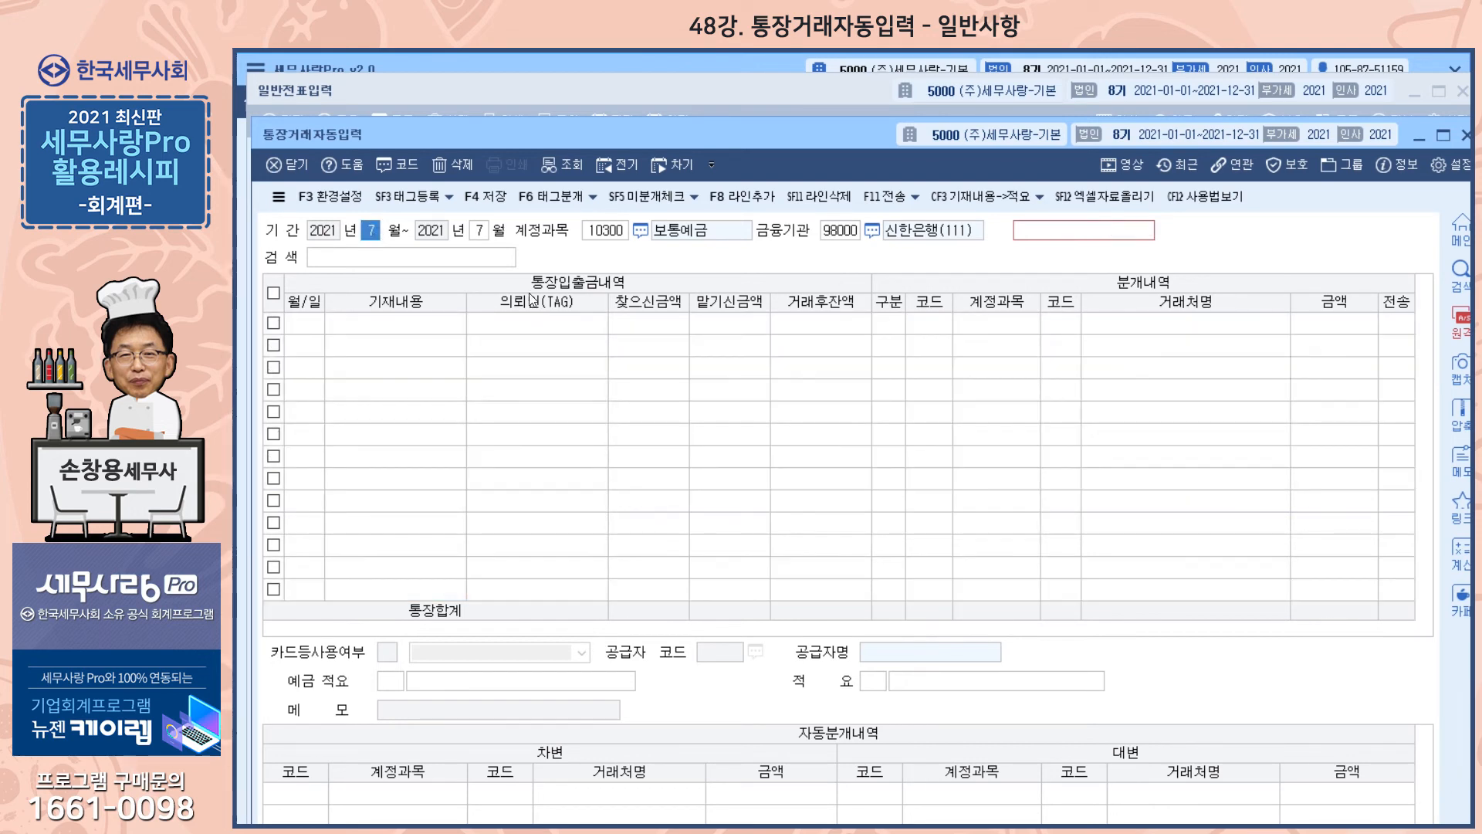
type("8")
key("Return")
type("8")
key("Return")
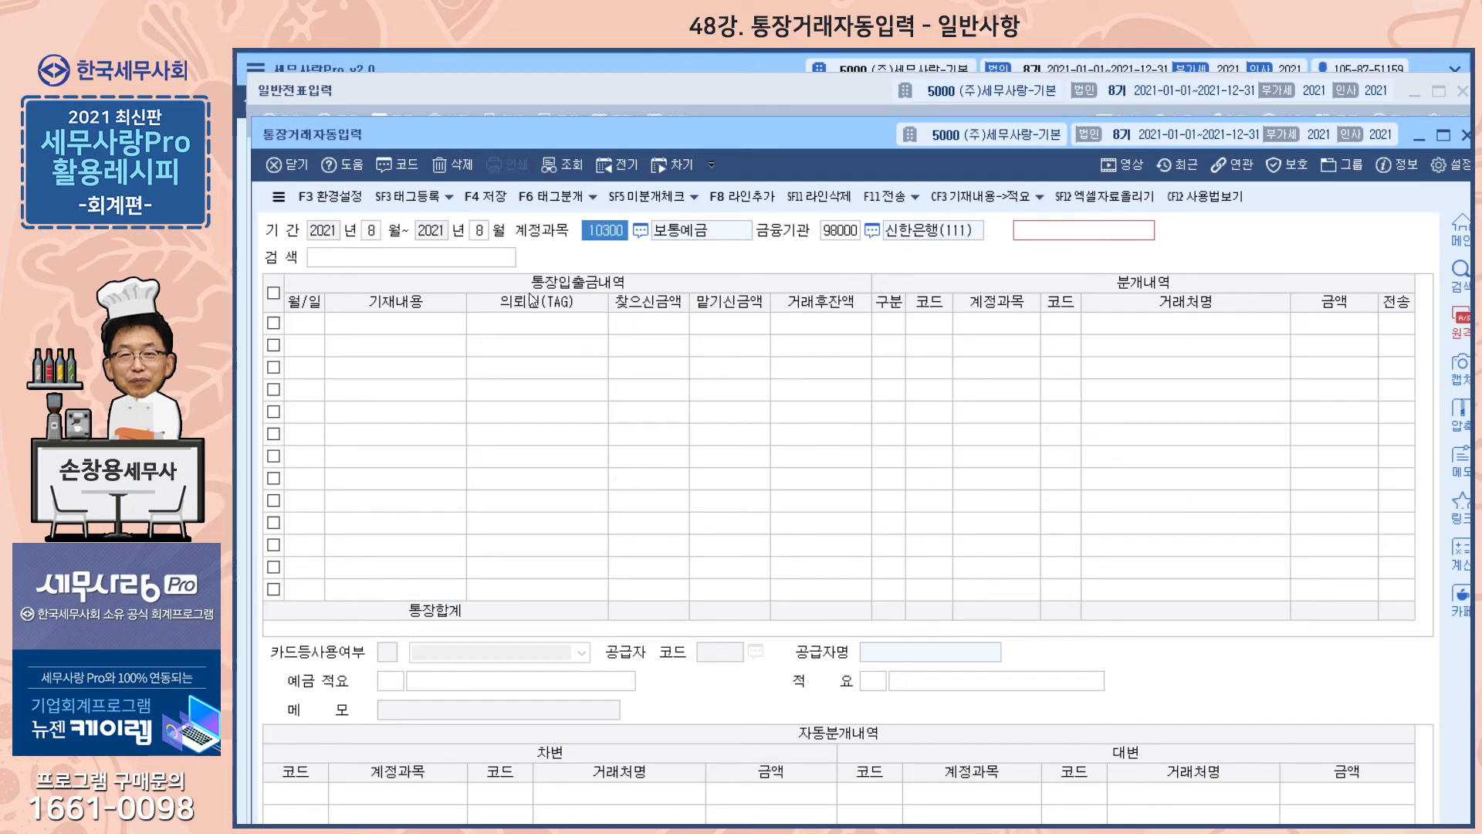
key("Return")
key("Return")
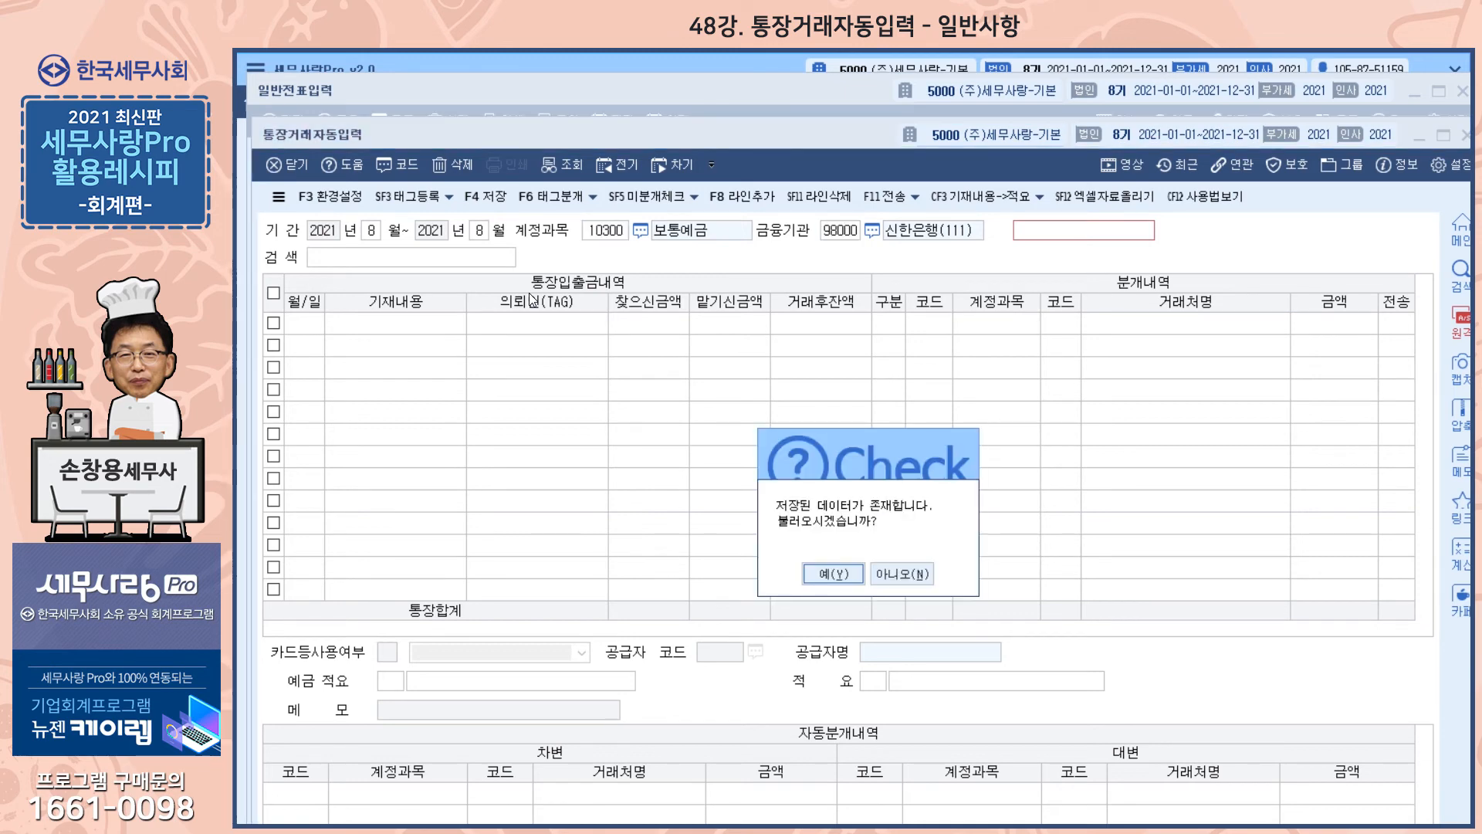
left_click(903, 574)
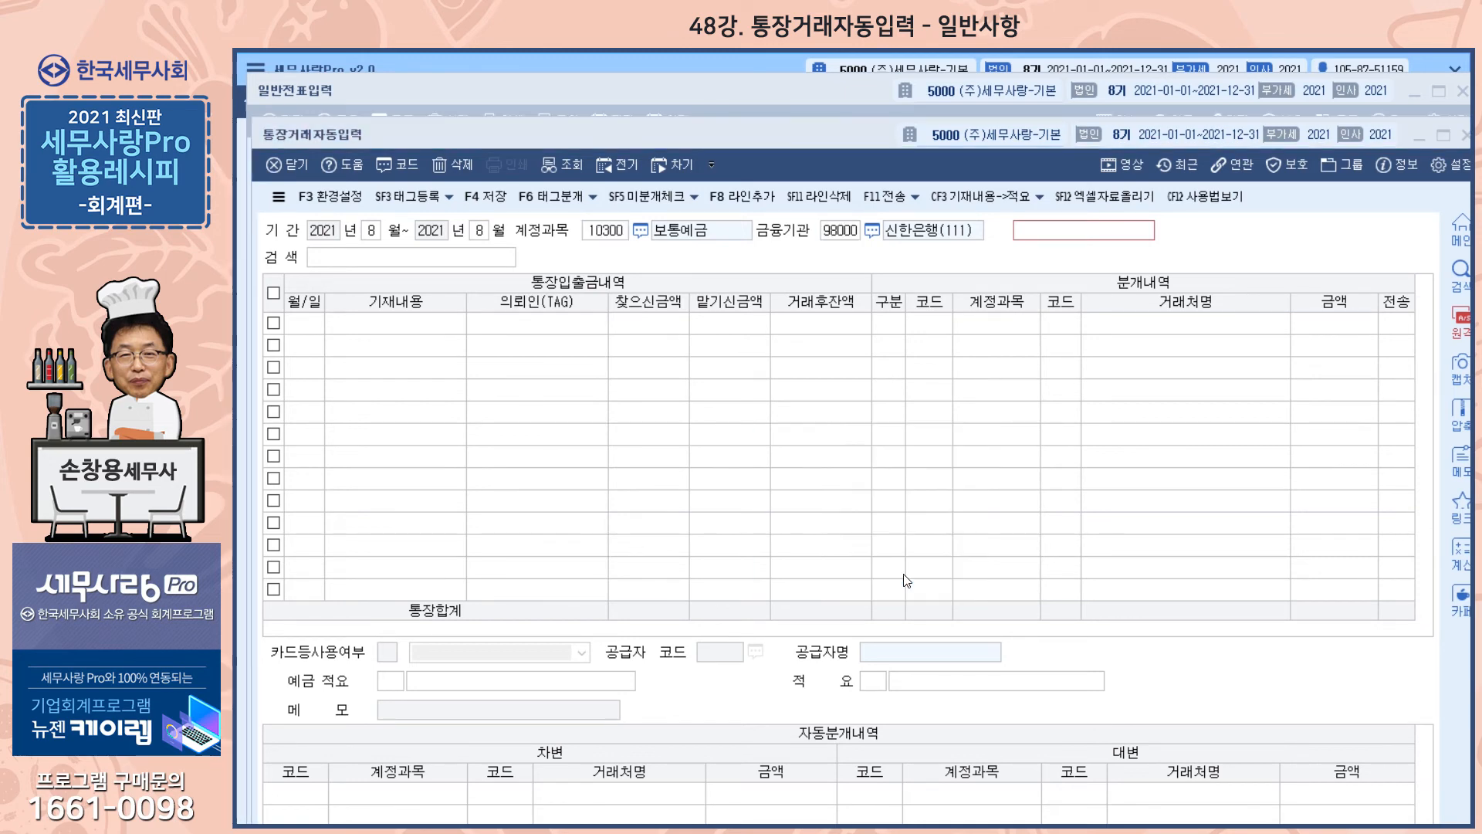
Load the Excel file 보통예금통장(신한은행-111)(2021-08).xlsx and set its row starting with 거래일시 as the title row.
left_click(831, 558)
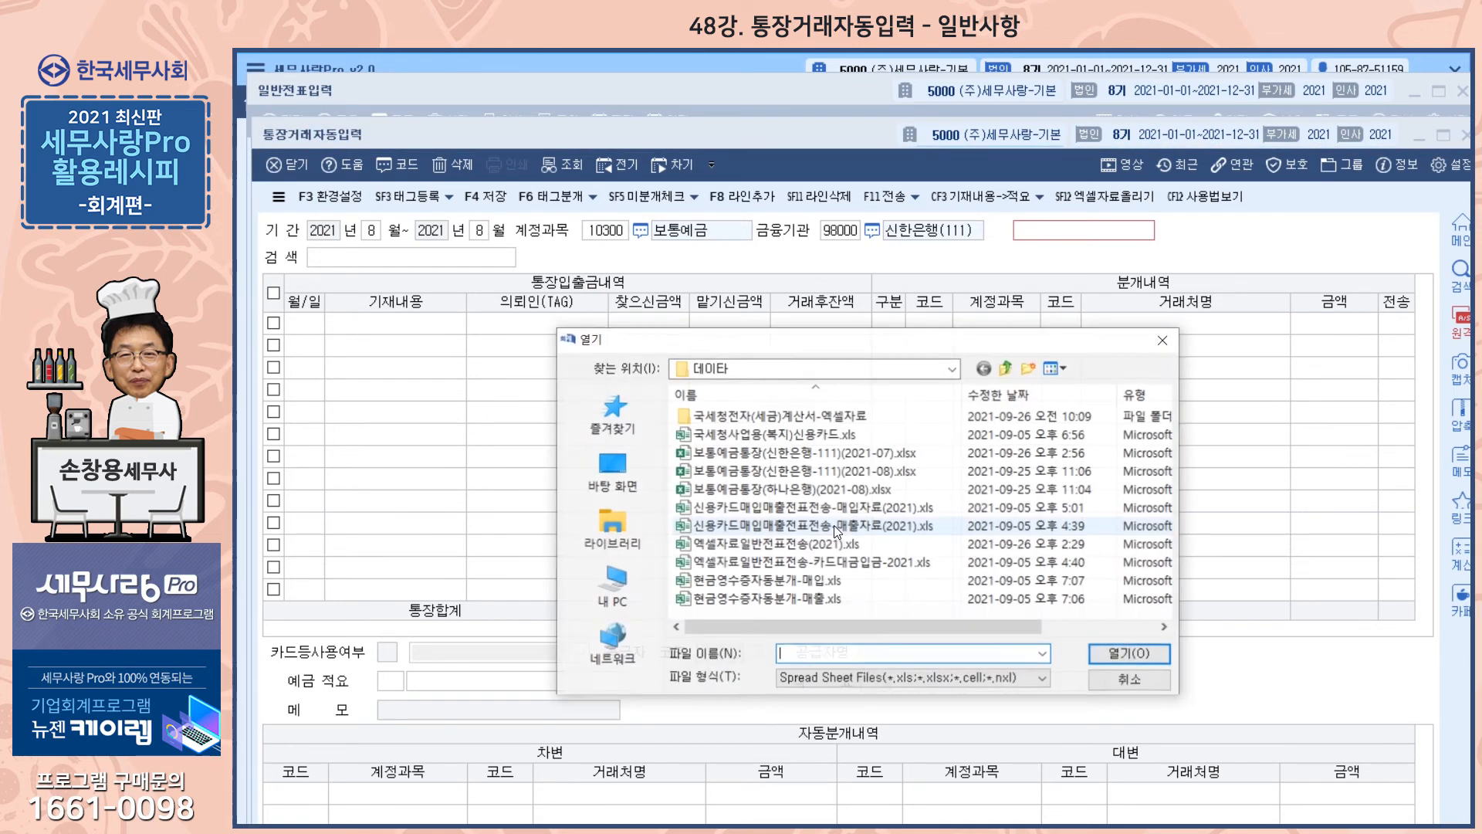
left_click(832, 474)
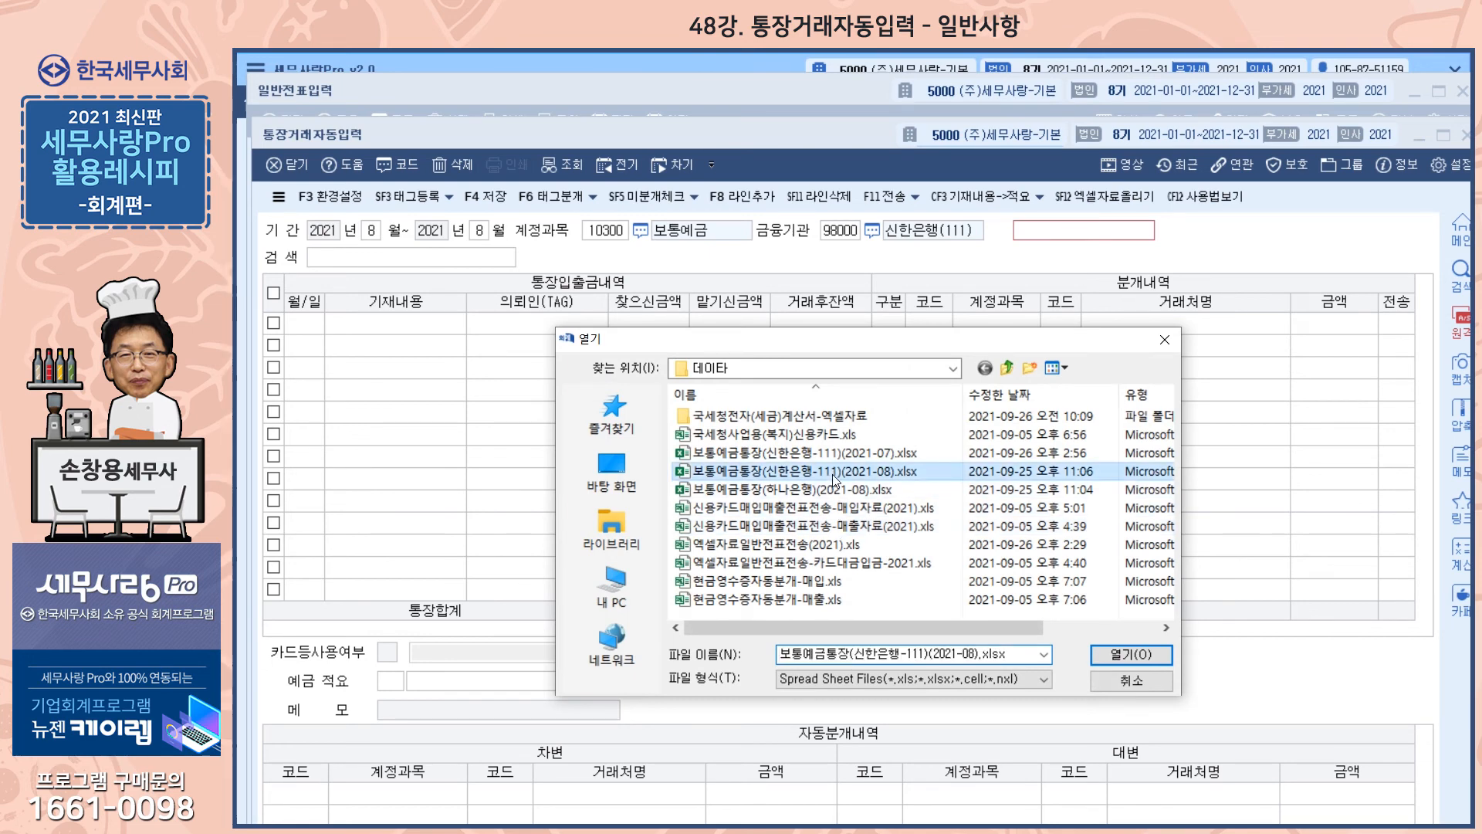
left_click(1131, 655)
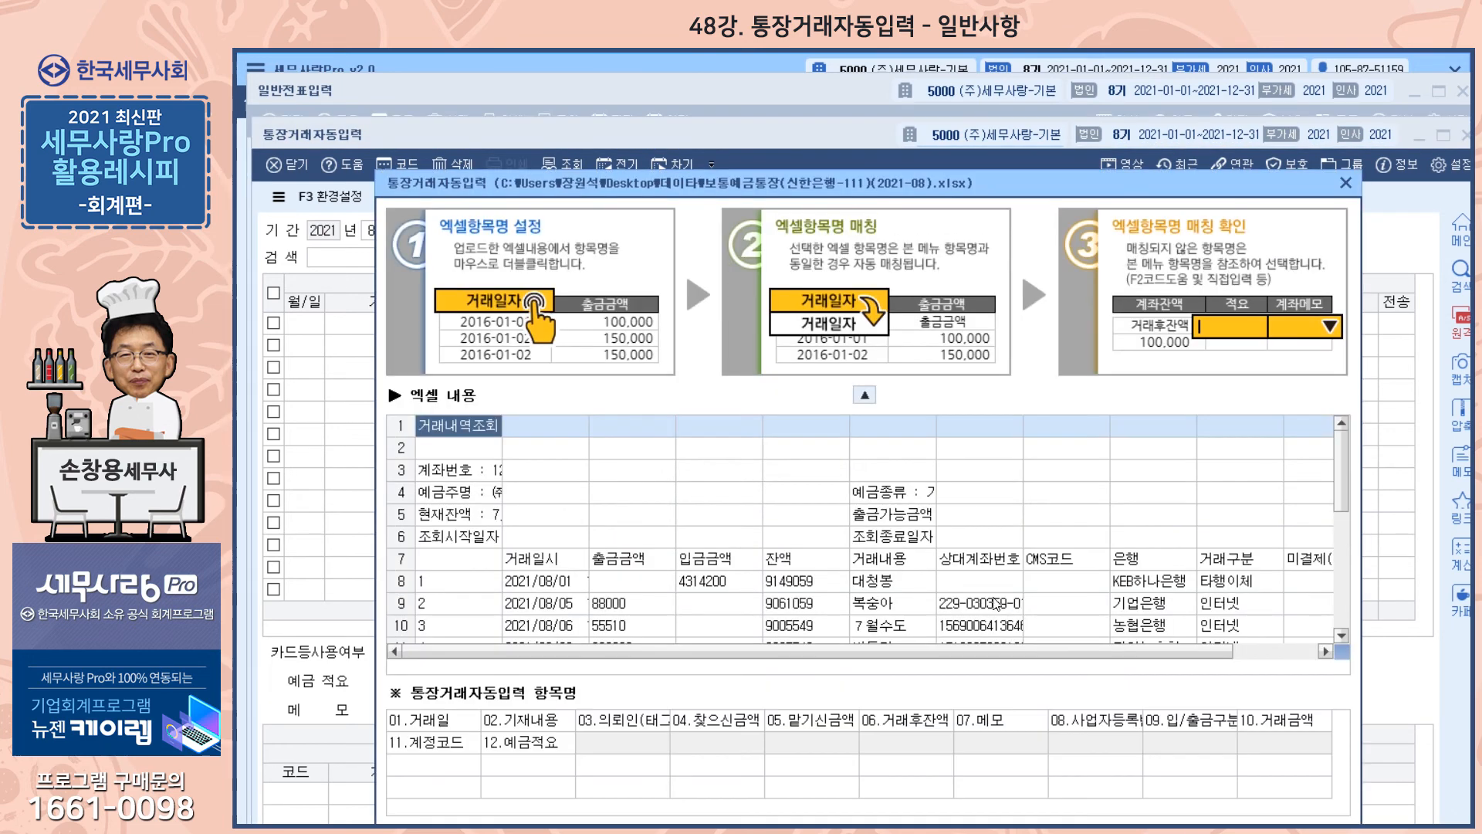
double_click(524, 566)
left_click(834, 559)
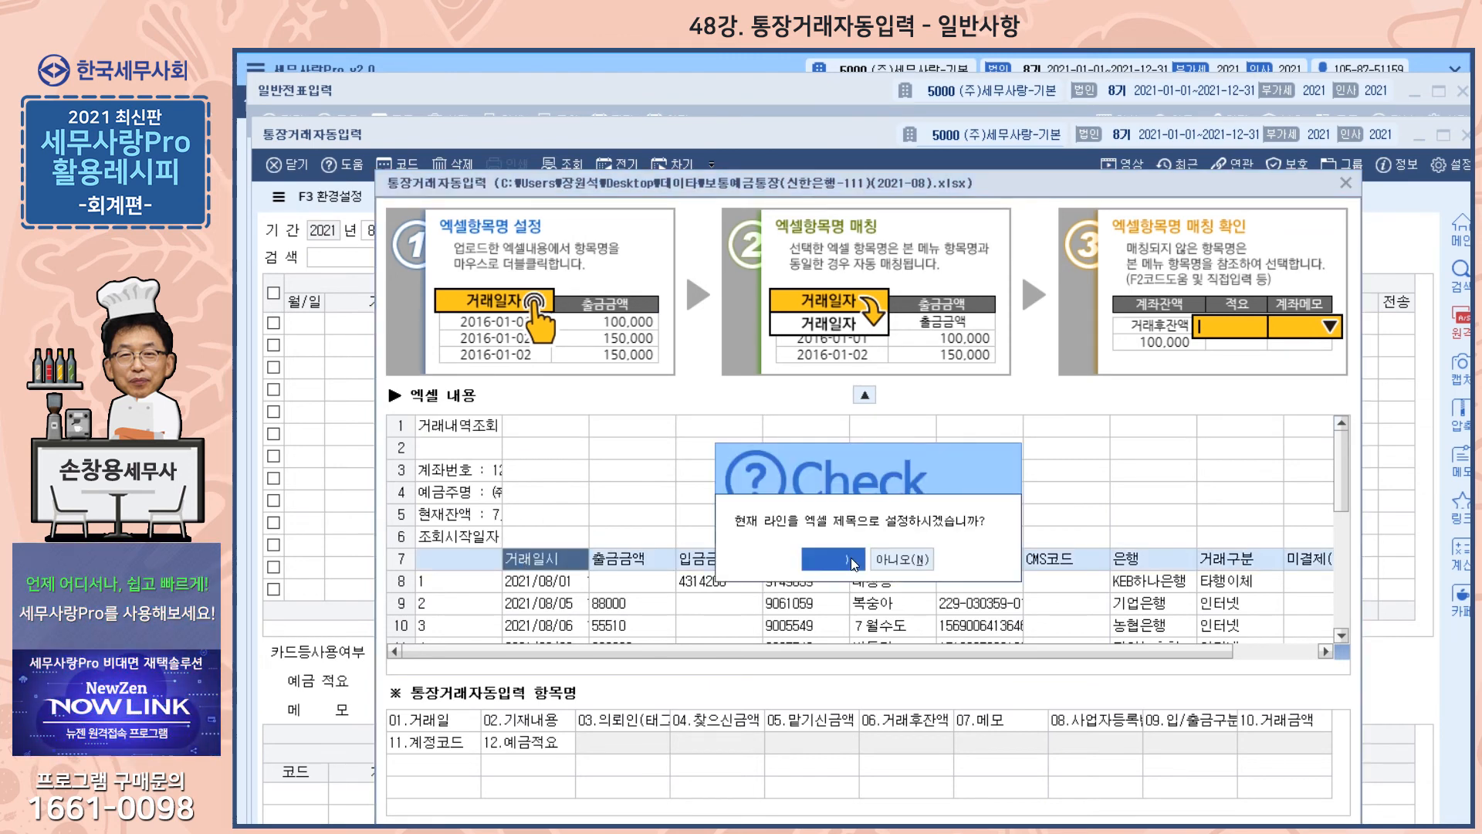
Match the 거래내용 column to 03.의뢰인(태그) and import the August bank transactions.
left_click(901, 582)
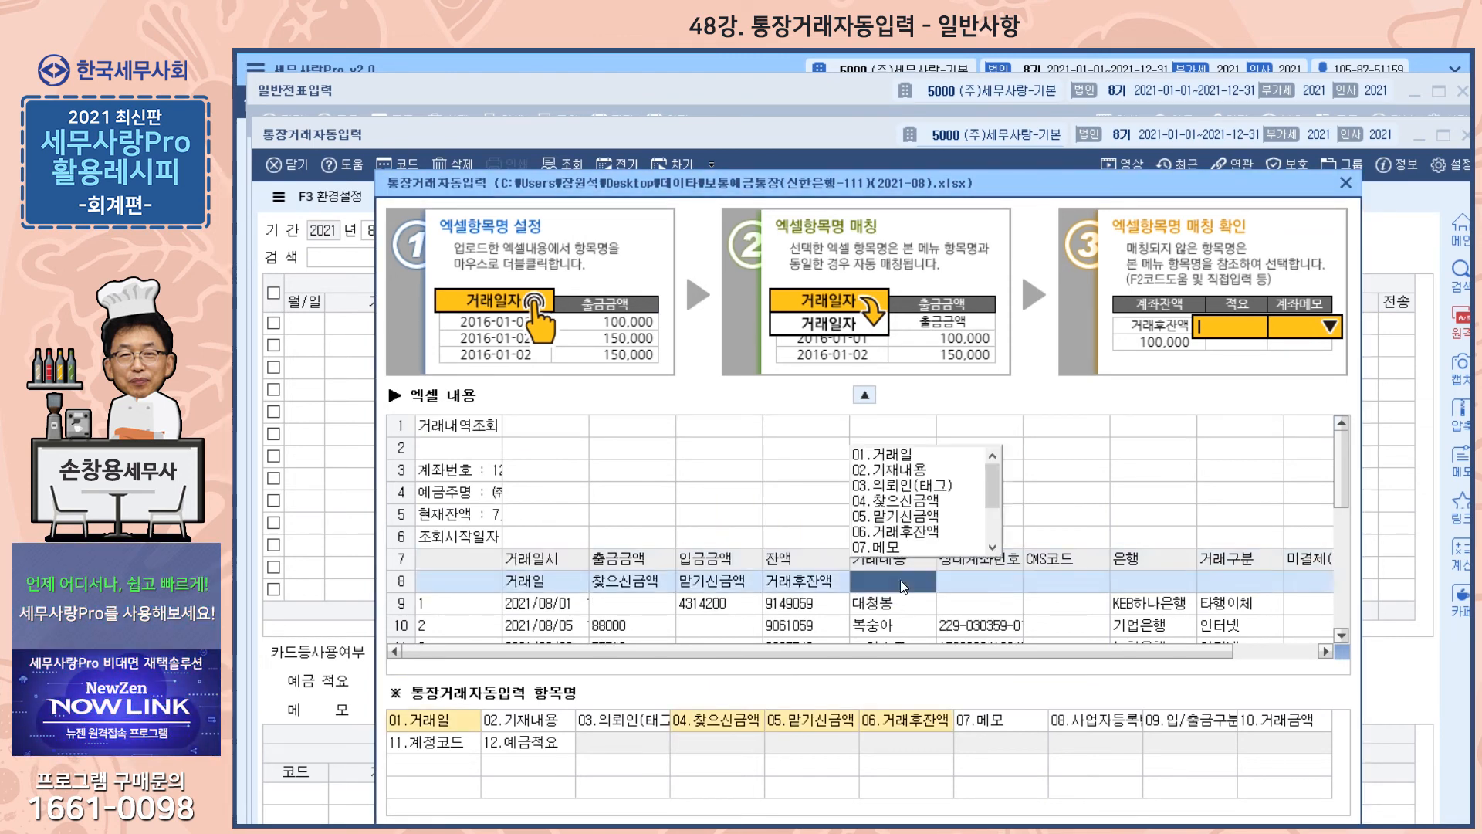
left_click(917, 488)
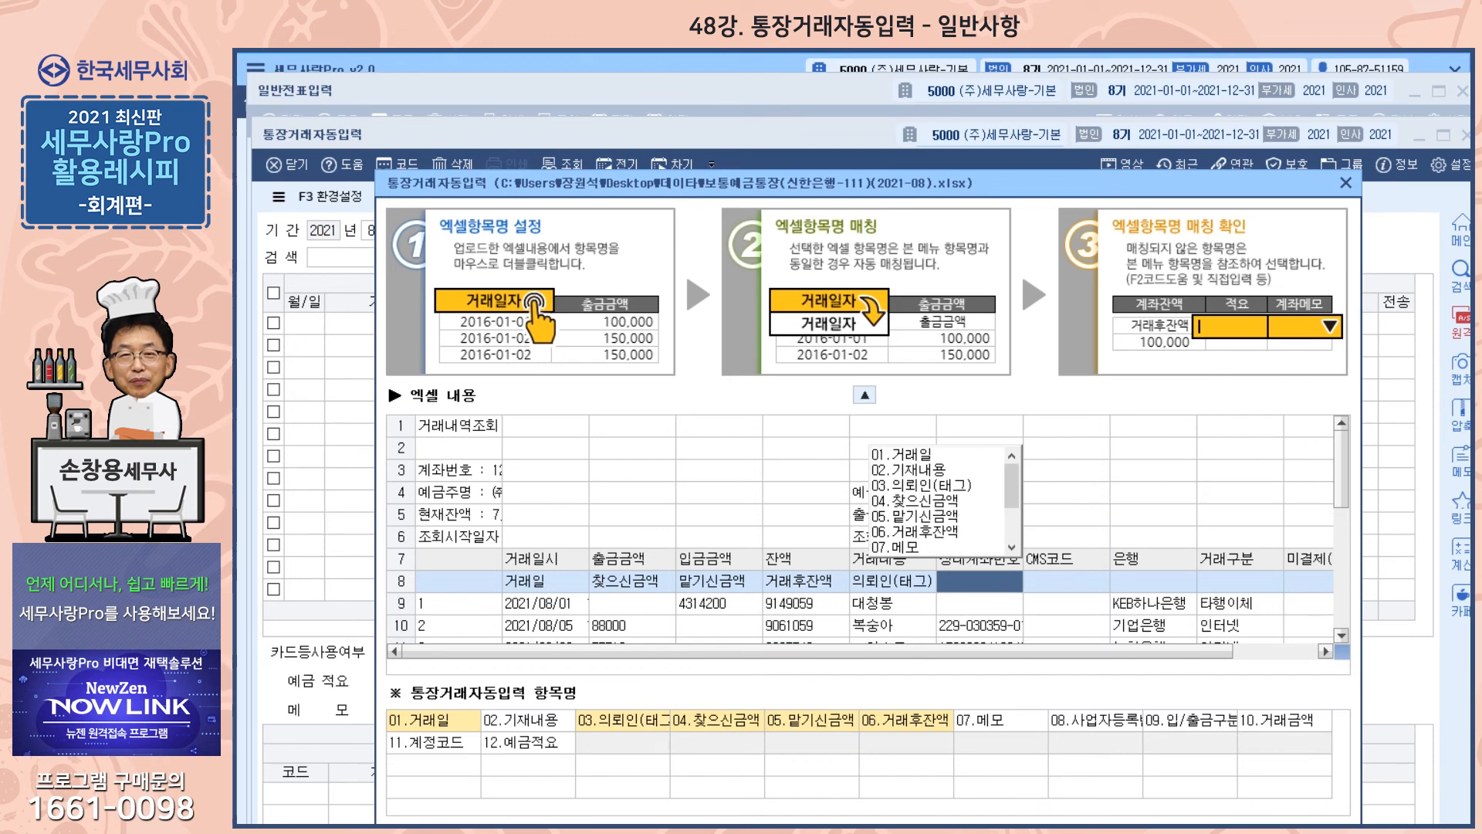
left_click(1240, 829)
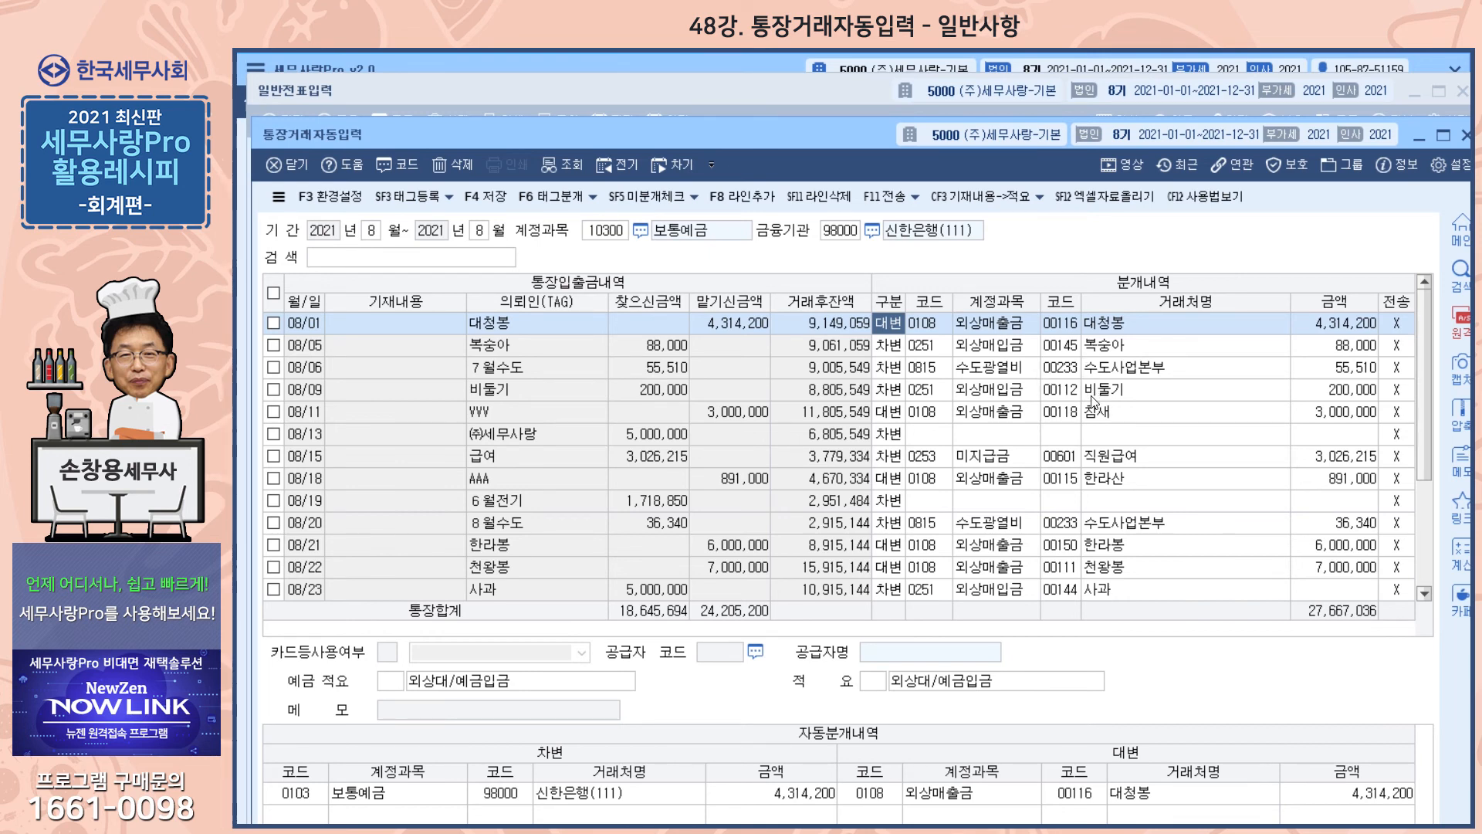
Review the journal entries of the imported August transactions and open the 태그분개 설정 list of registered tags.
scroll(1093, 400, "down", 2)
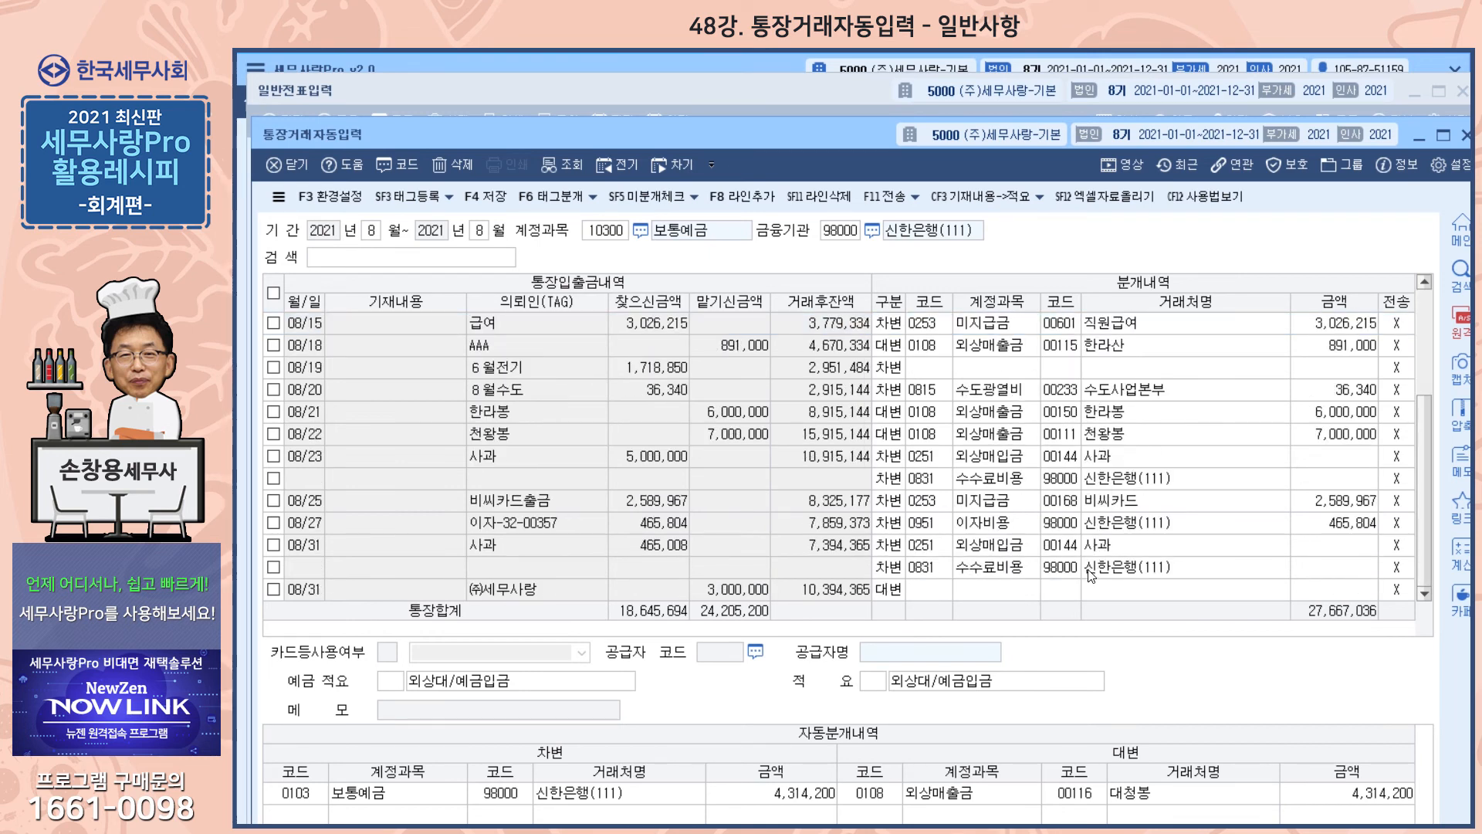
scroll(1072, 494, "up", 2)
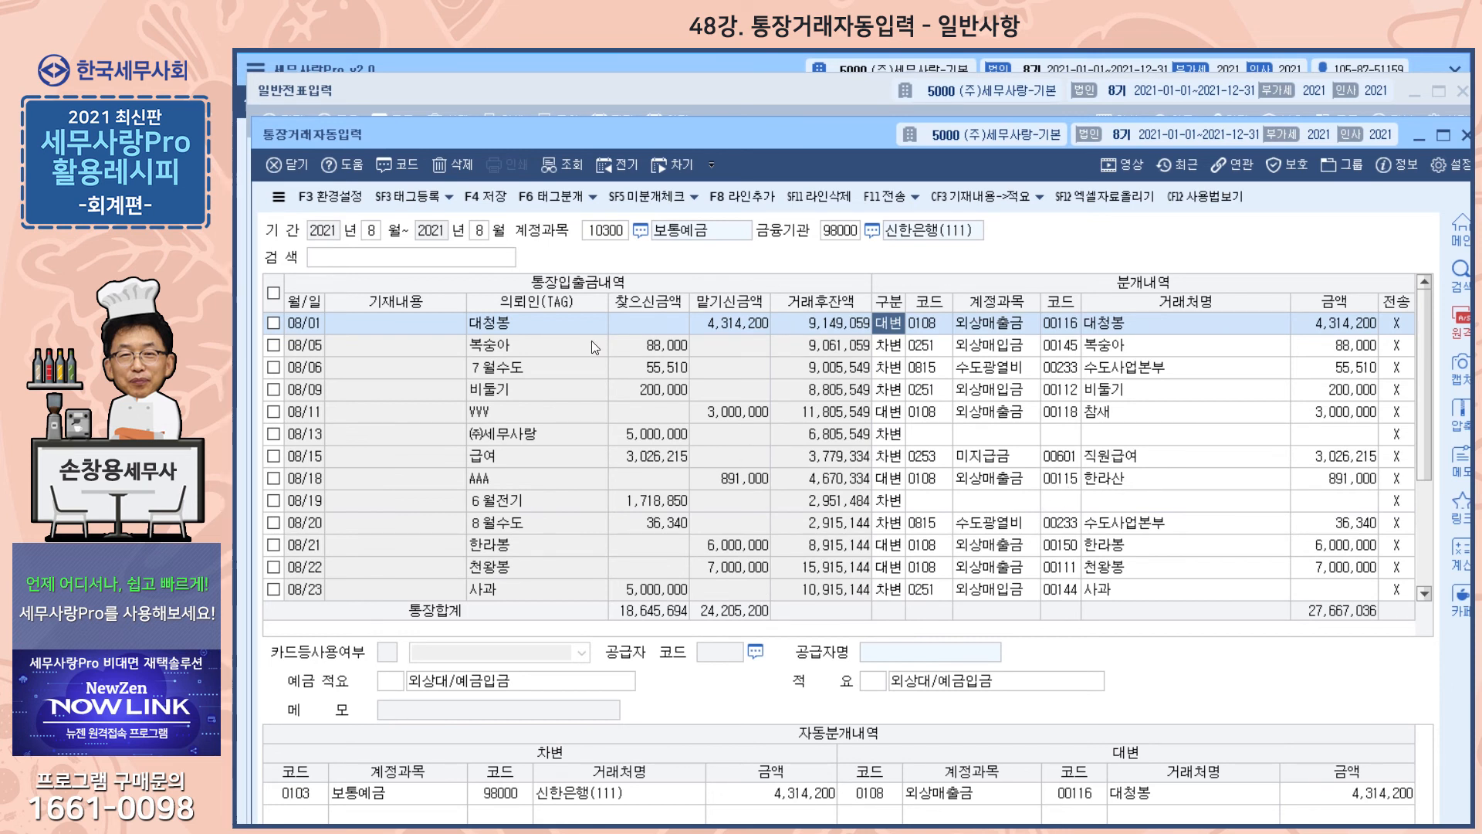
left_click(399, 198)
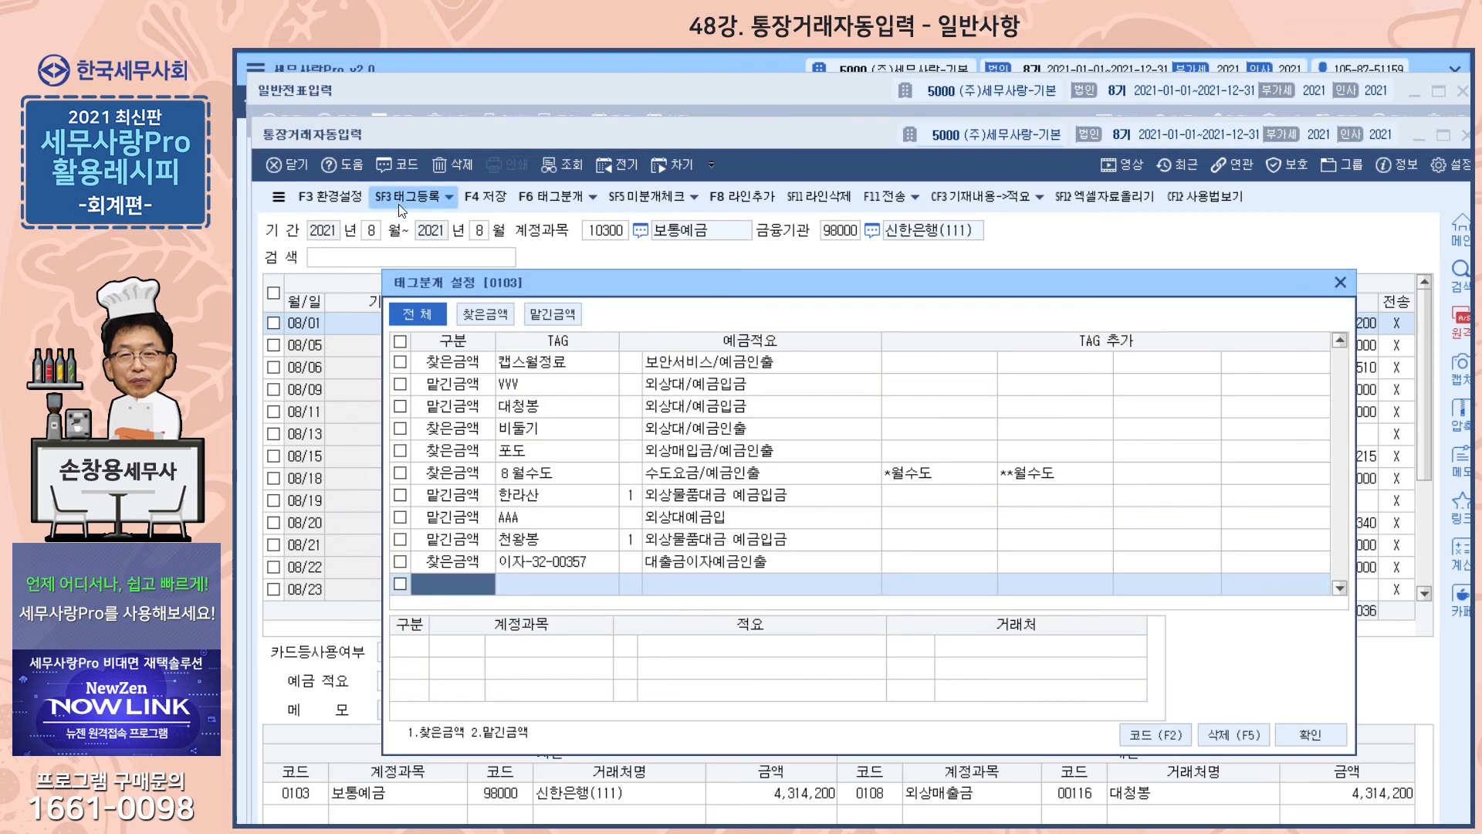